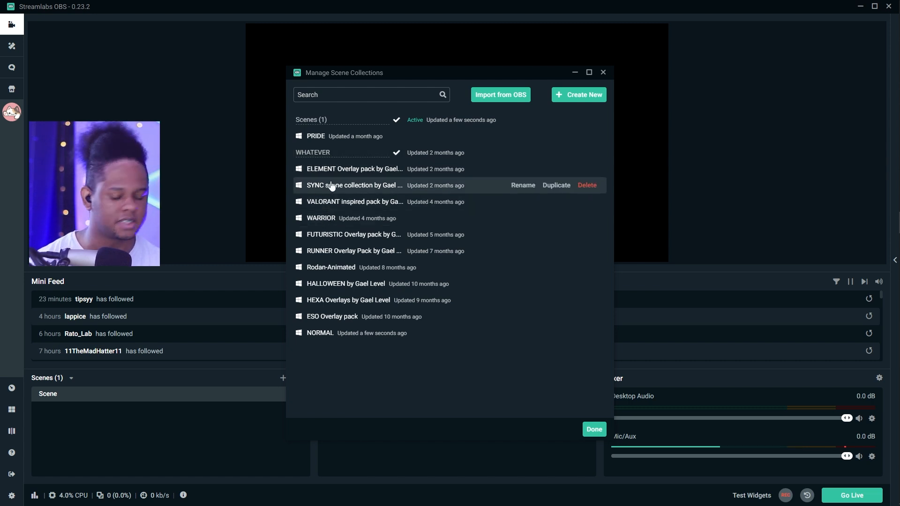
Rename the active scene collection to WHATEVER and close the scene collection manager
key(BackSpace)
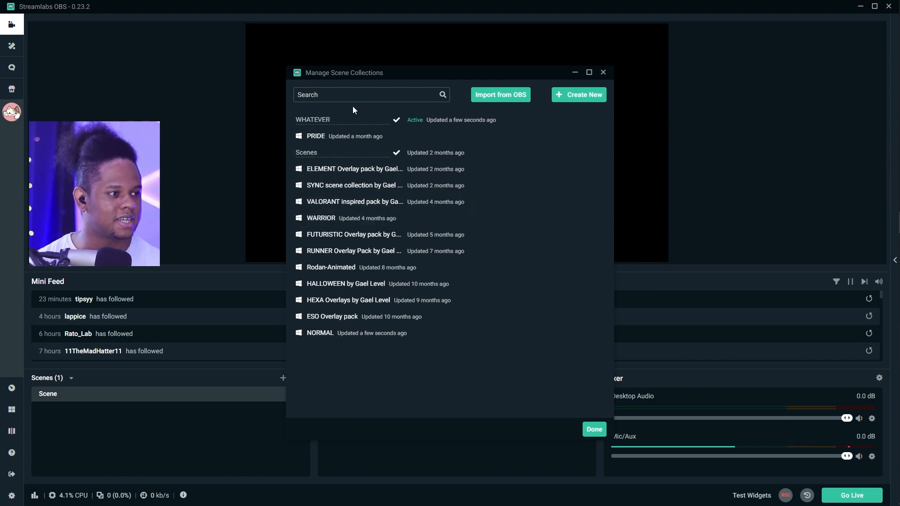
click(396, 120)
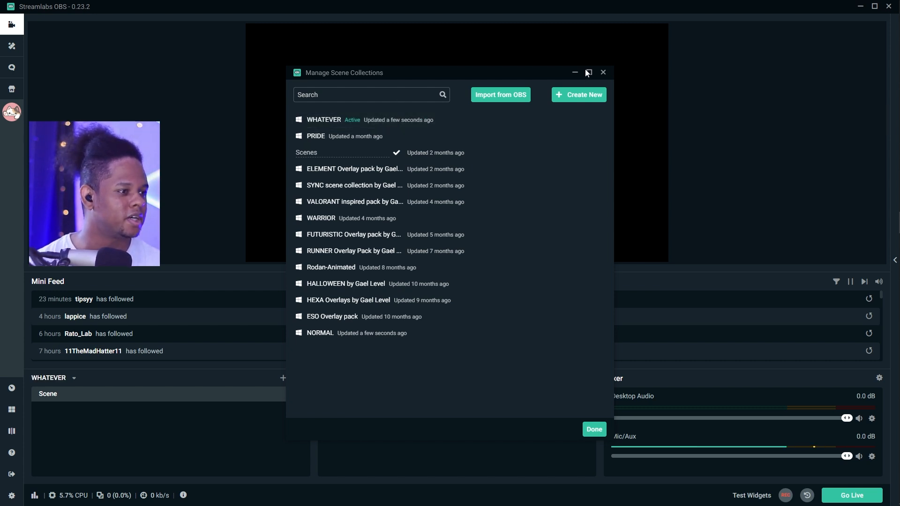
click(594, 430)
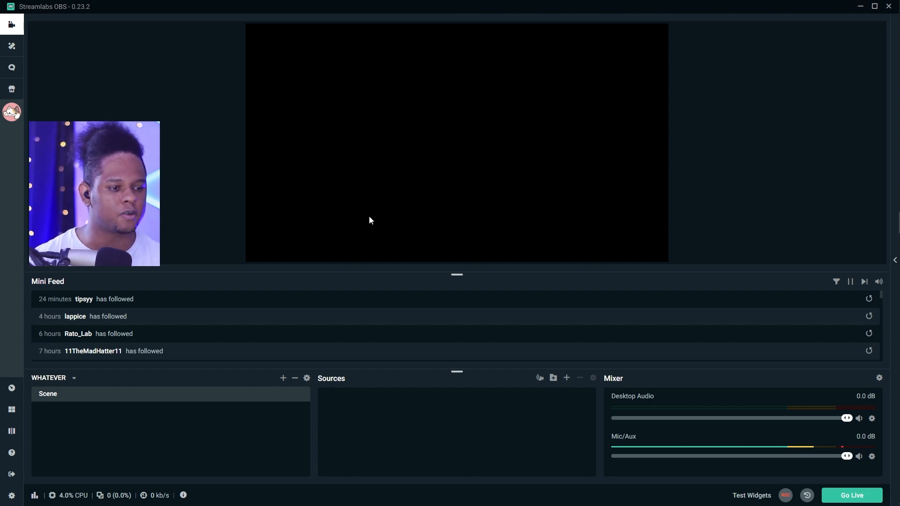
Add a Color Source named bg to the scene
click(566, 379)
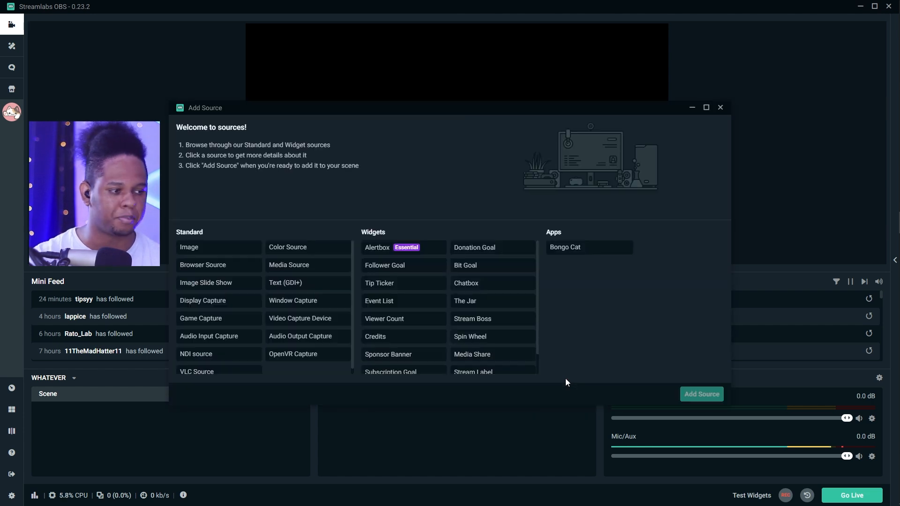
click(288, 248)
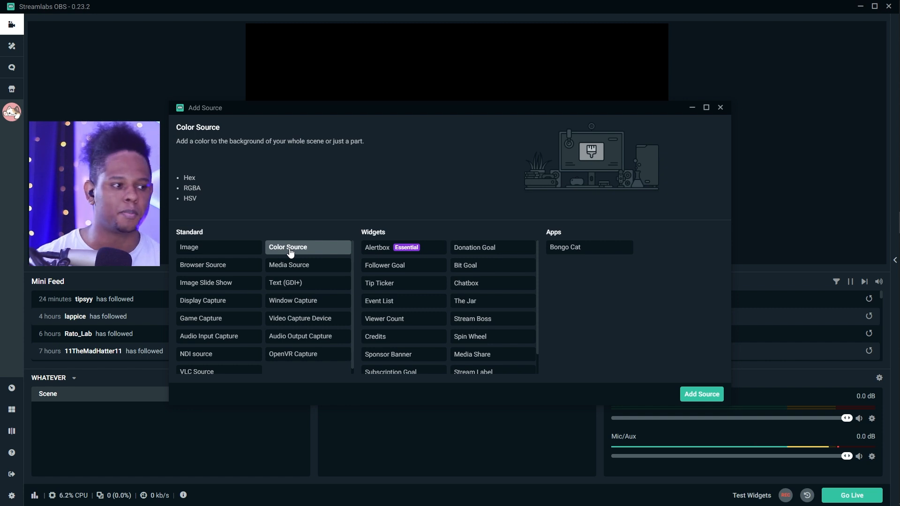
double_click(288, 249)
key(ctrl+a)
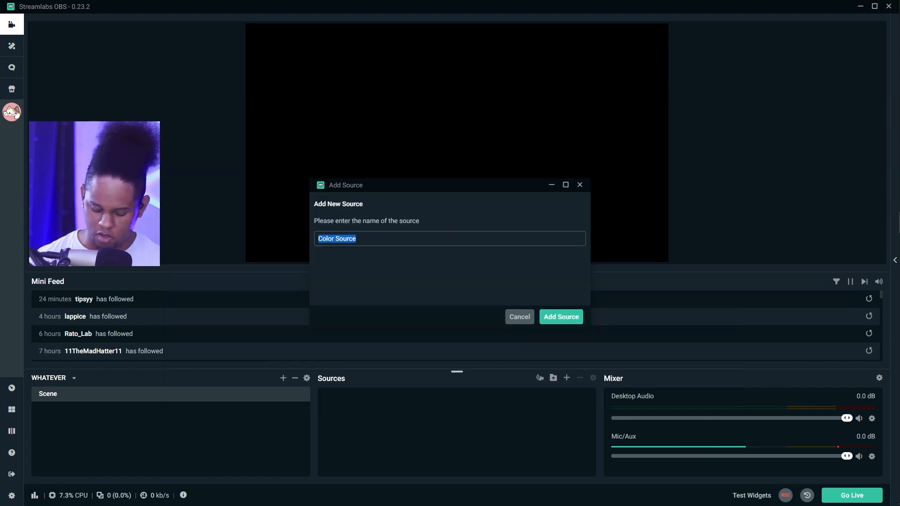
text(bg)
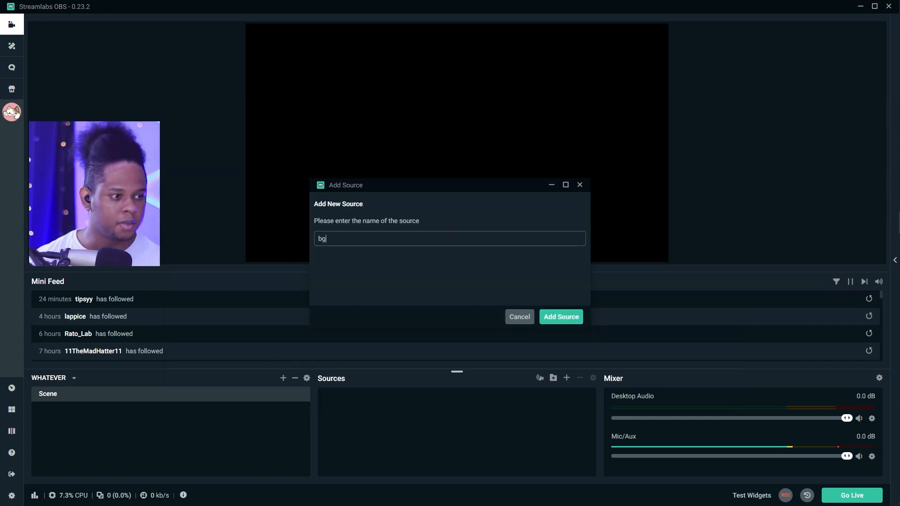
click(549, 318)
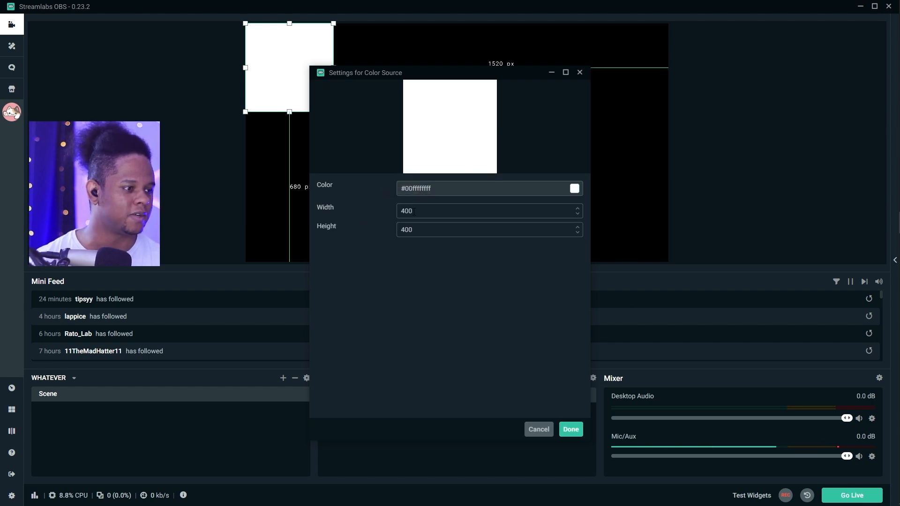
Set the bg color source's width to 1920 and its height to 1080
double_click(423, 209)
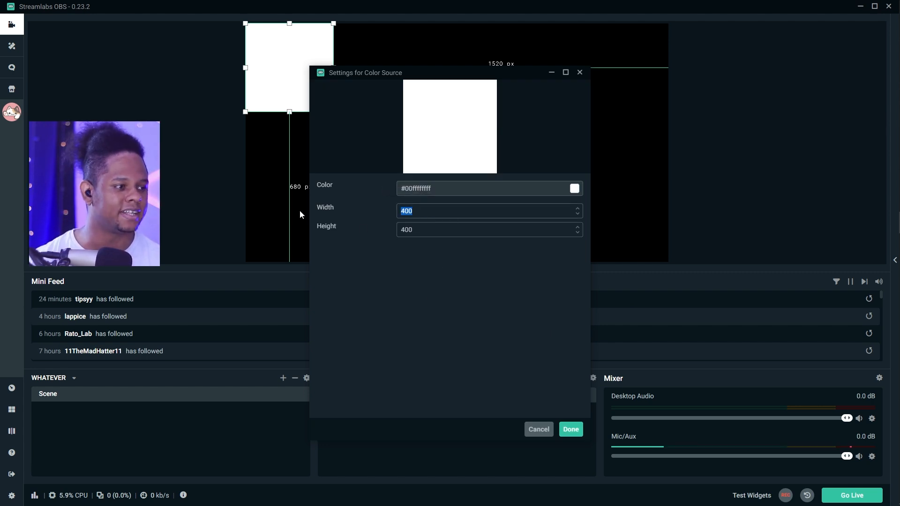
text(1920)
key(Tab)
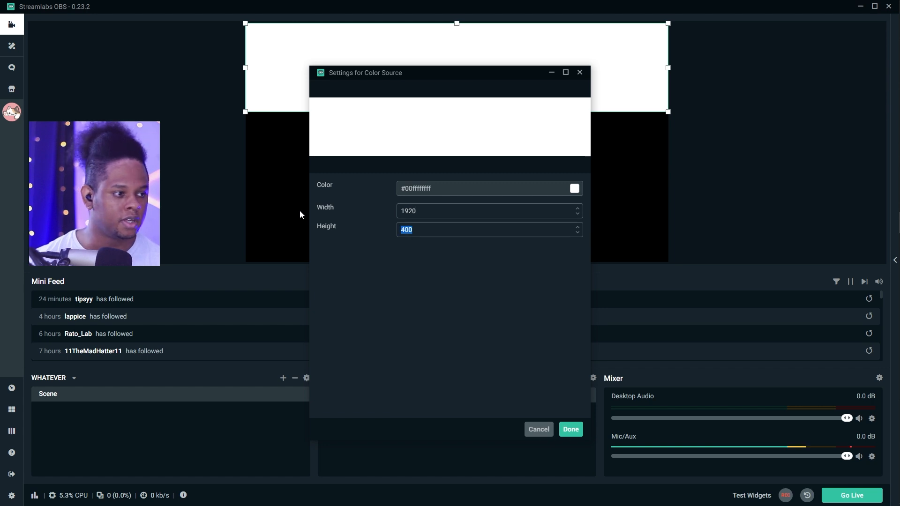
text(1080)
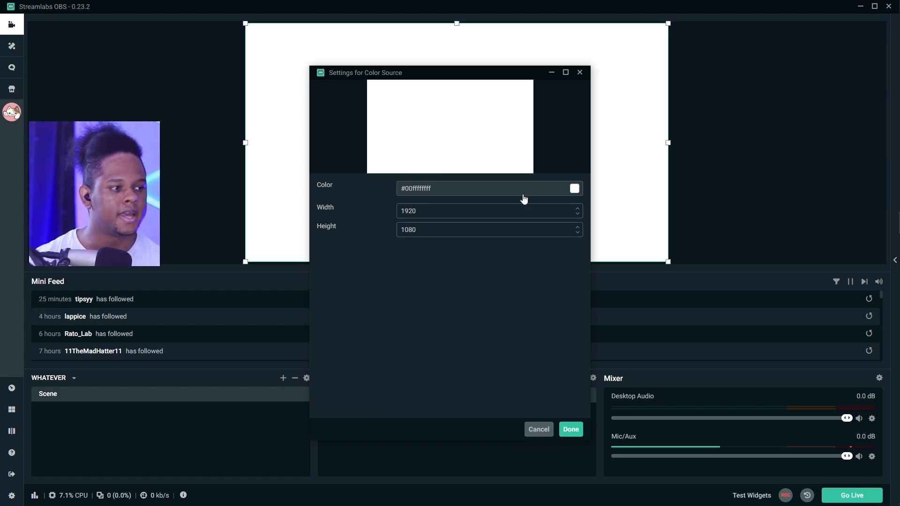
Set the bg source's color to very dark navy (#00ff030f18) and accept its settings
click(573, 189)
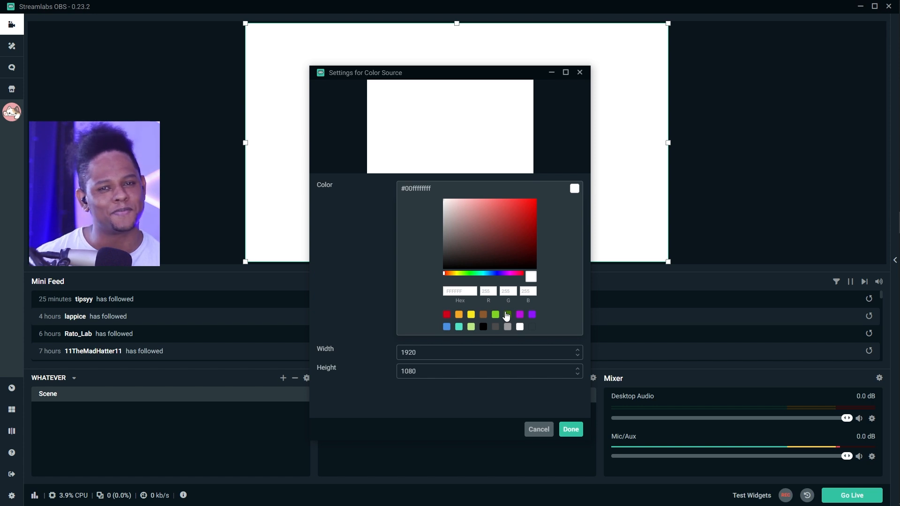
click(490, 274)
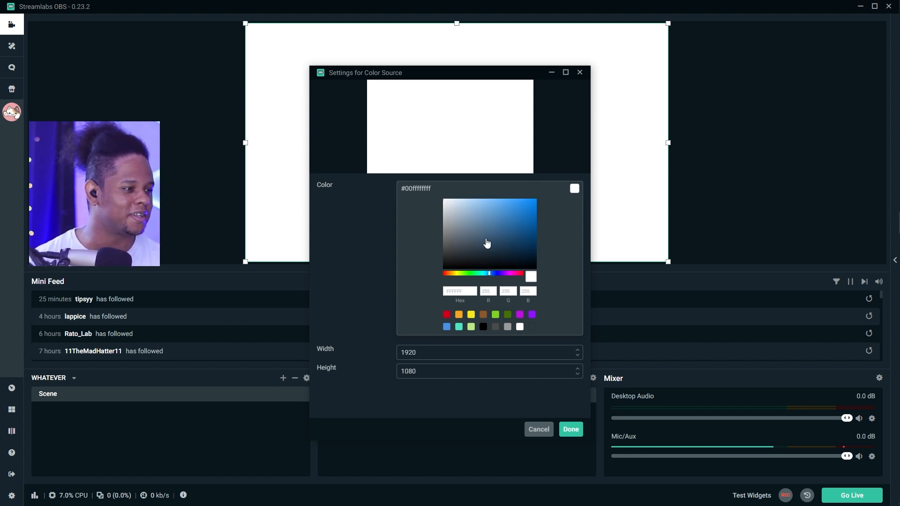
click(513, 242)
mouse_move(515, 251)
mouse_down()
mouse_move(524, 253)
mouse_move(521, 265)
mouse_up()
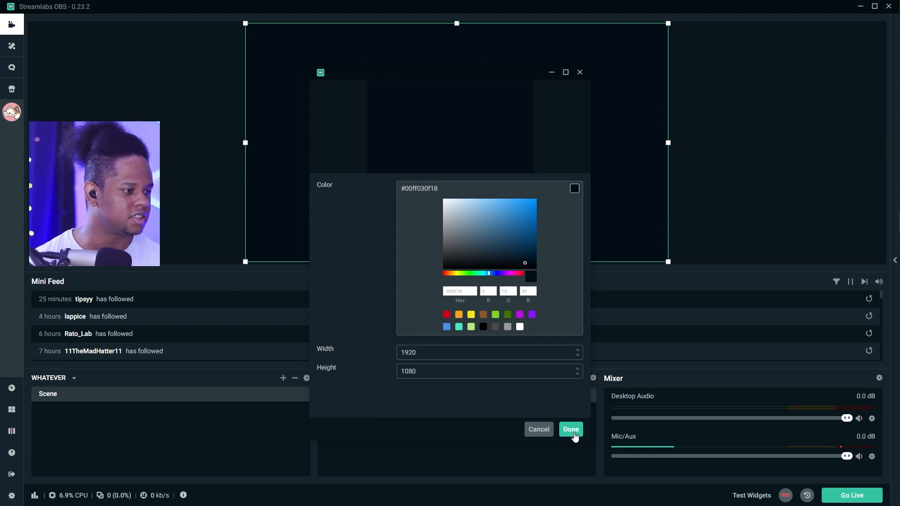
click(570, 430)
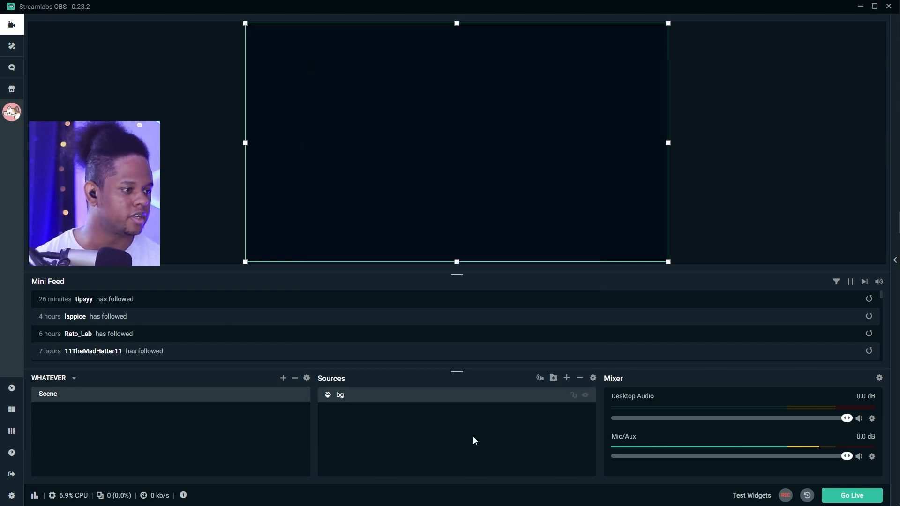
Add a second, new Color Source named main instead of reusing bg
click(566, 377)
click(308, 247)
click(691, 395)
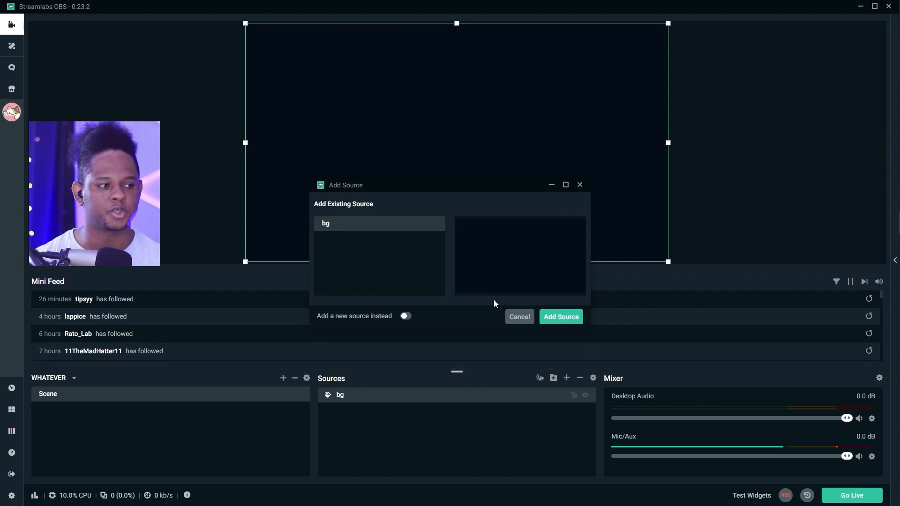
click(406, 316)
key(Return)
Set the main source's color to bright sky blue (#00ff04c2ff) with a height of 1080 and accept its settings
click(492, 274)
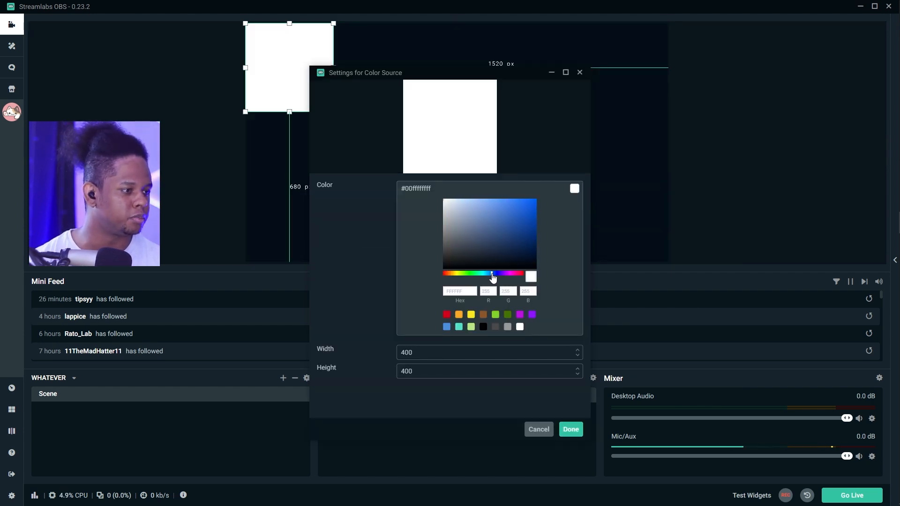
click(531, 202)
drag(532, 205, 535, 205)
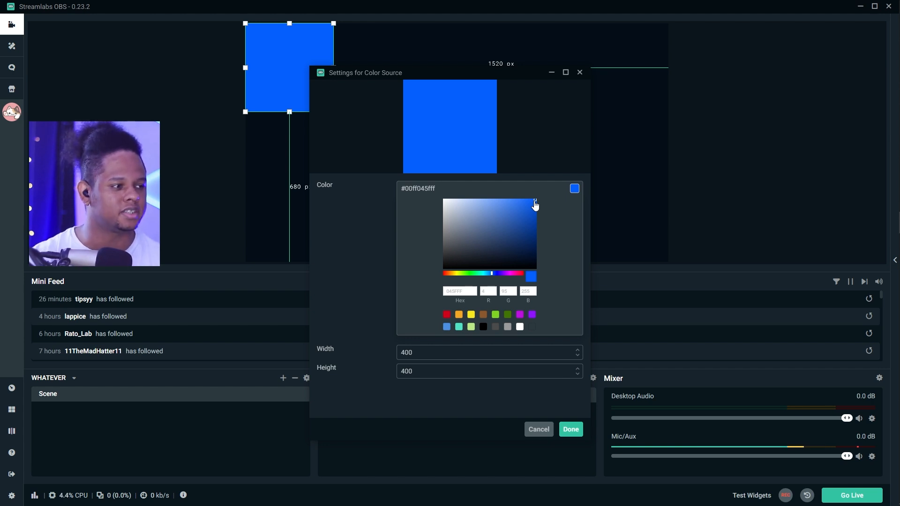
click(490, 274)
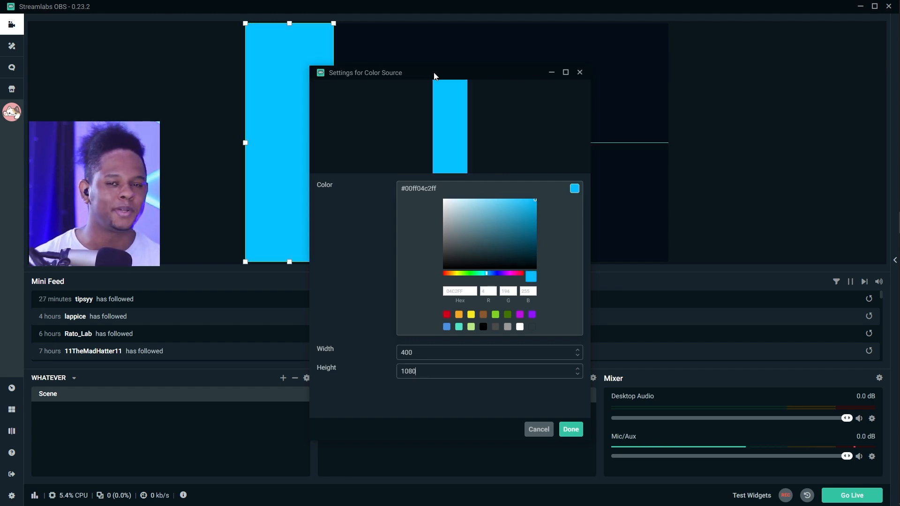
drag(436, 76, 438, 117)
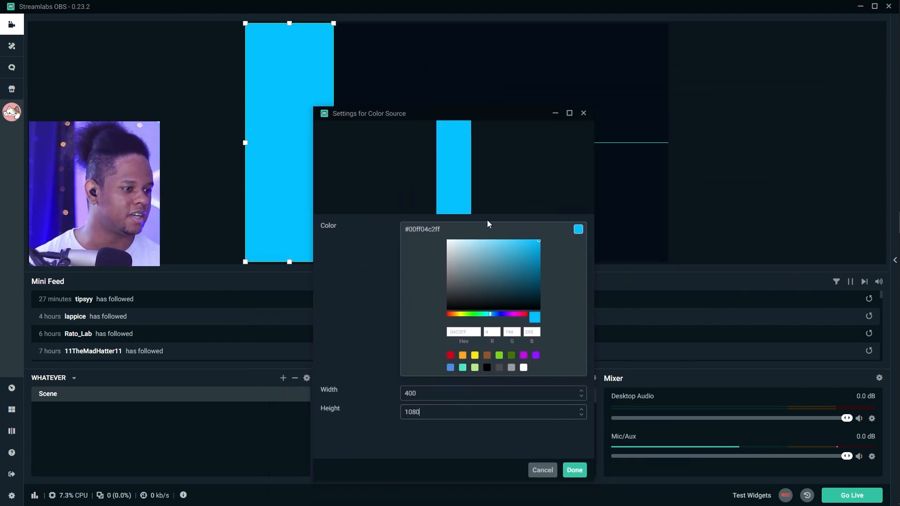
click(572, 475)
Move the blue block to the canvas's right edge and return it to the left edge
drag(327, 177, 636, 173)
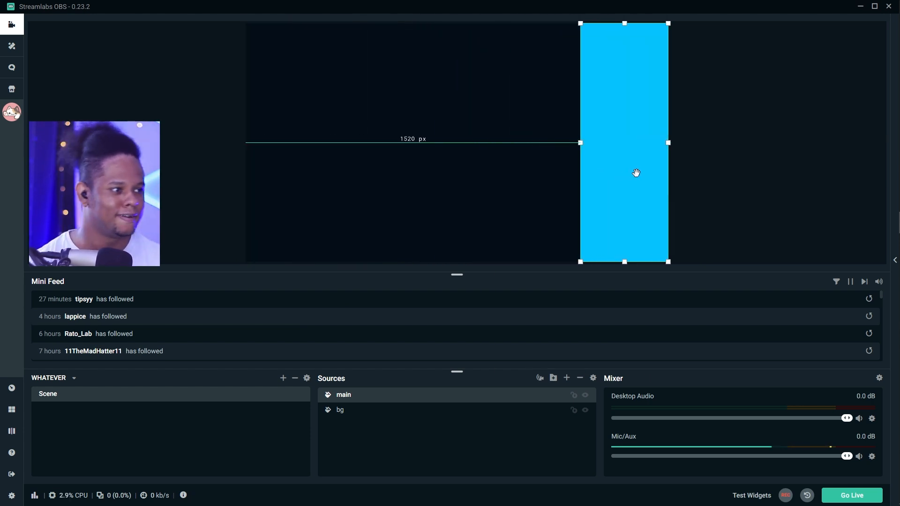
drag(623, 159, 288, 158)
Add a new yellow Color Source named third with the color #00fffdf535 and a size of 400 by 400
click(566, 377)
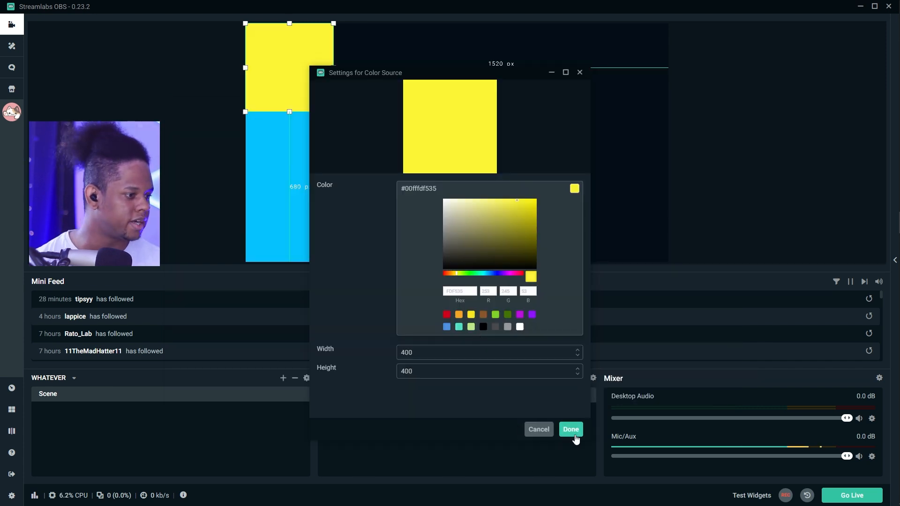
click(574, 435)
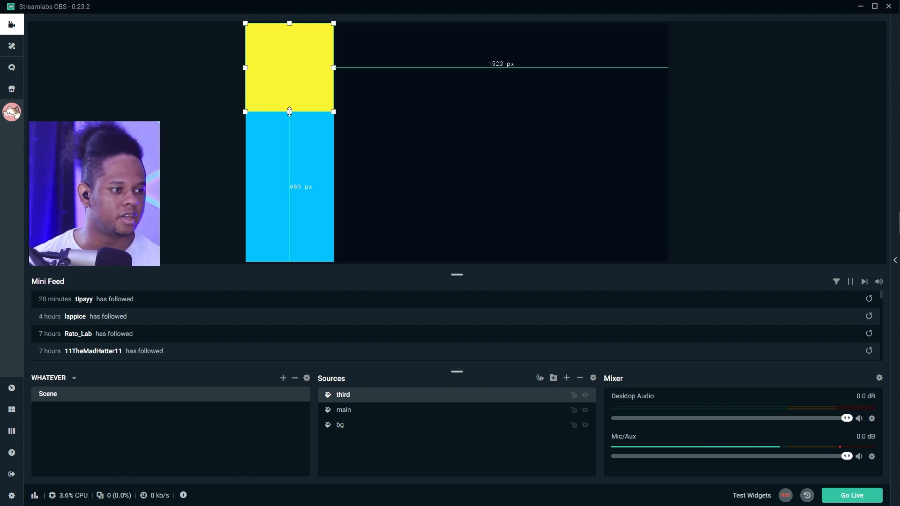
Reduce the yellow block's height to about 350 px, try stretching its outer edge, and undo that stretch
mouse_move(288, 113)
mouse_down()
mouse_move(289, 35)
mouse_move(289, 100)
mouse_up()
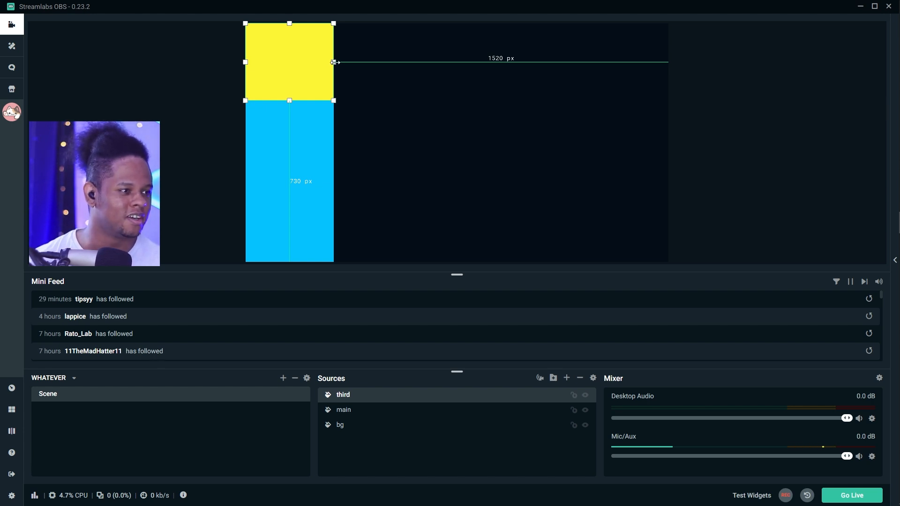
drag(334, 62, 362, 91)
key(ctrl+z)
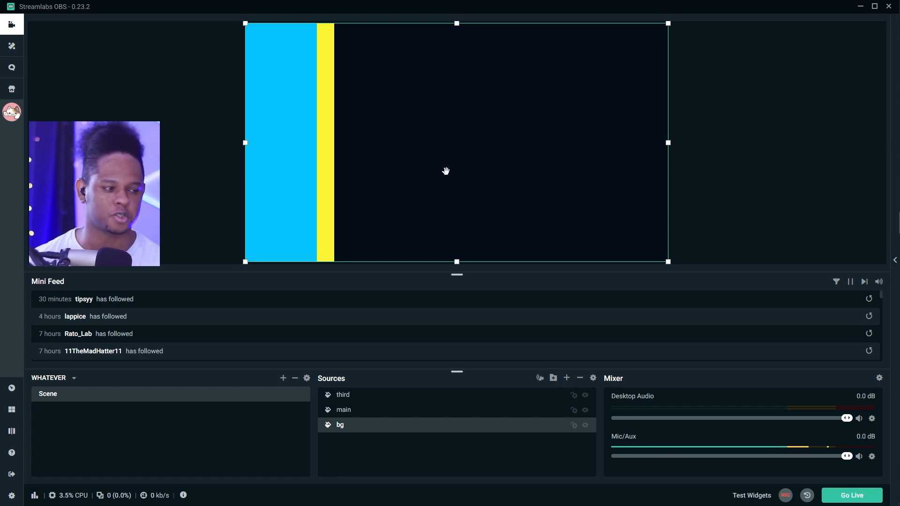
Group the third, main and bg sources into a folder named background
click(357, 396)
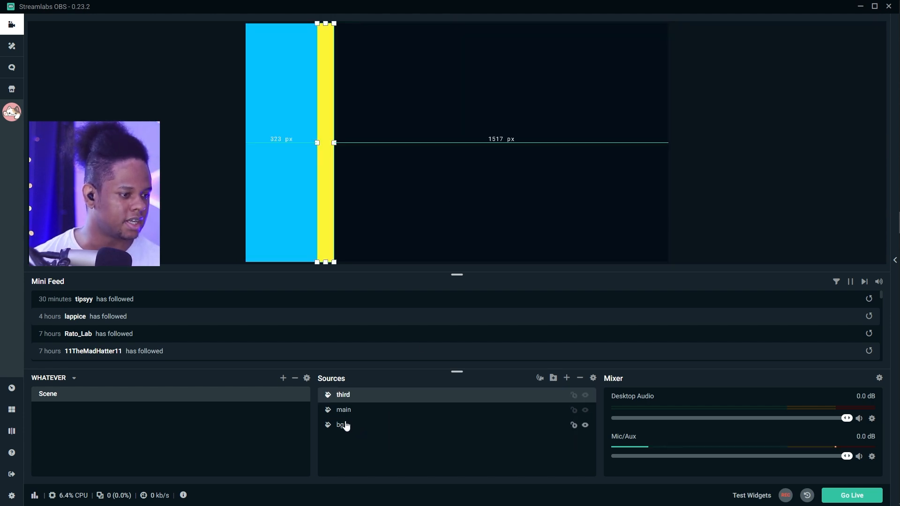
shift+click(345, 425)
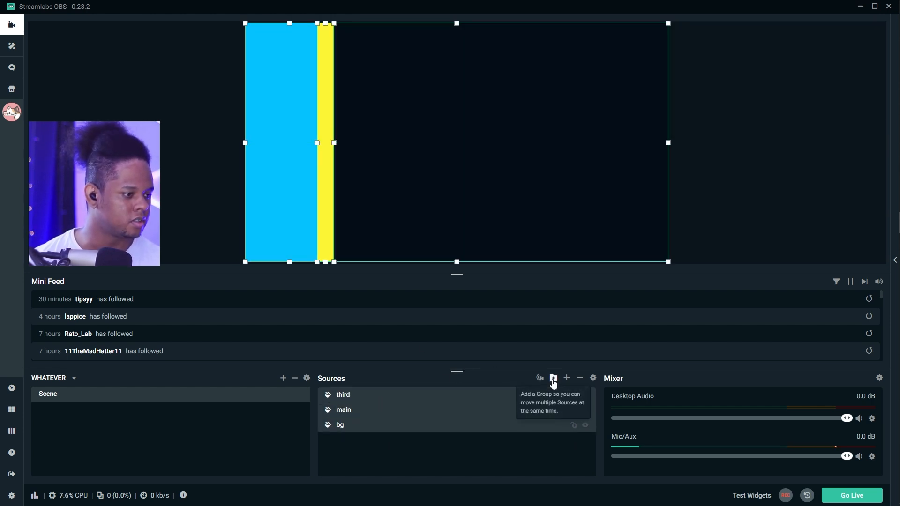
key(ctrl+a)
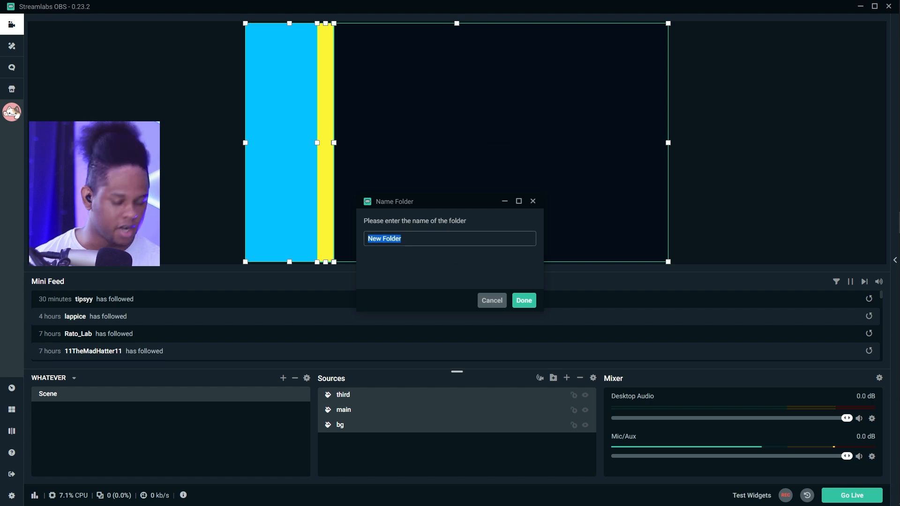
text(bac)
Rename the scene to Starting soon
right_click(53, 404)
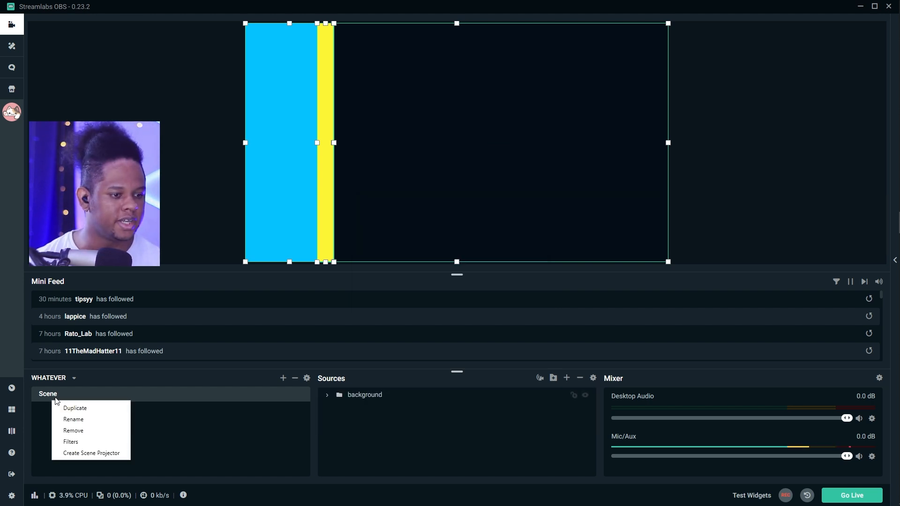
click(73, 419)
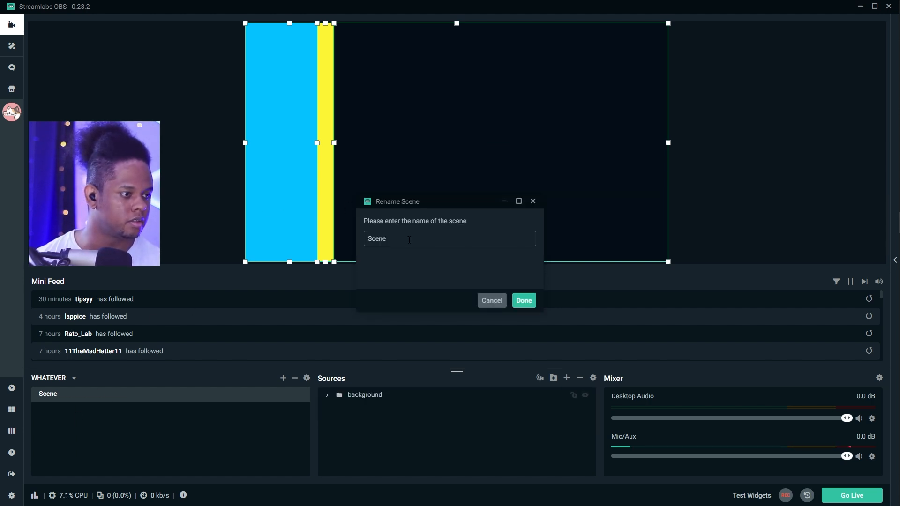
text(Starting soon)
key(Return)
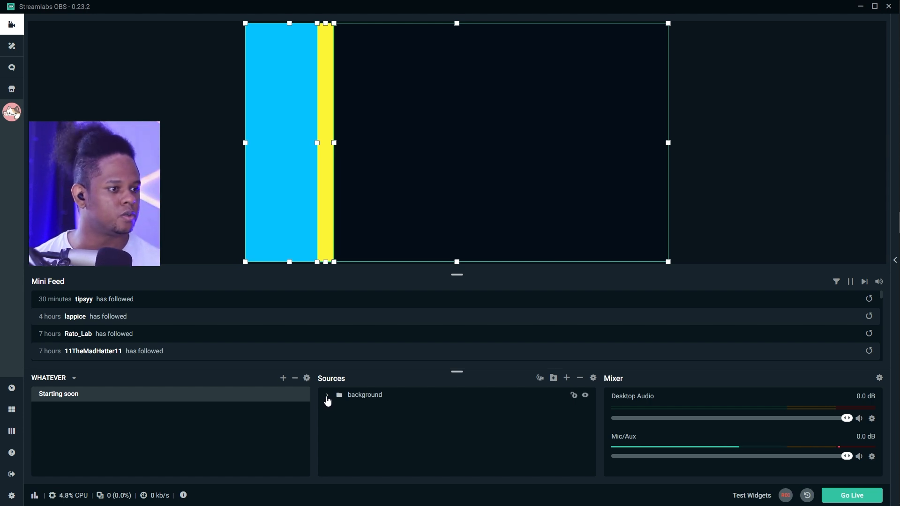
Expand the background folder and paste copies of the third, main and bg sources above it
click(326, 396)
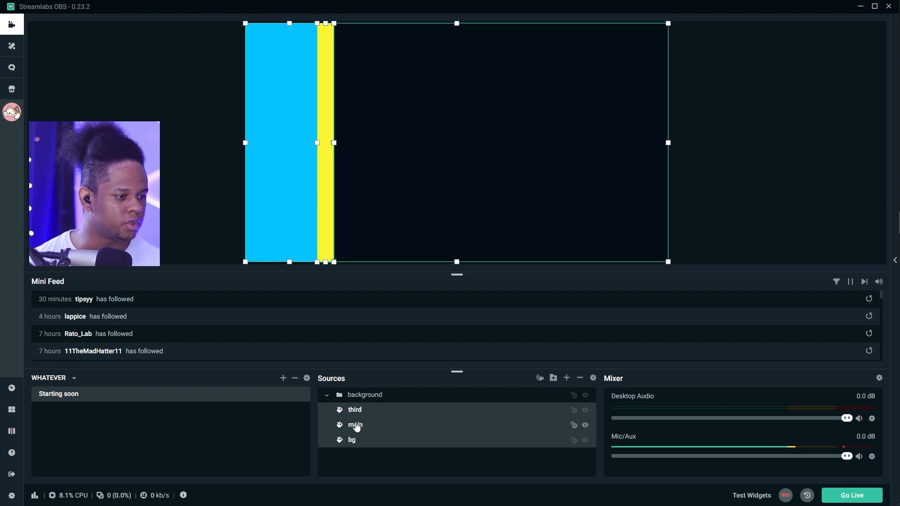
click(362, 454)
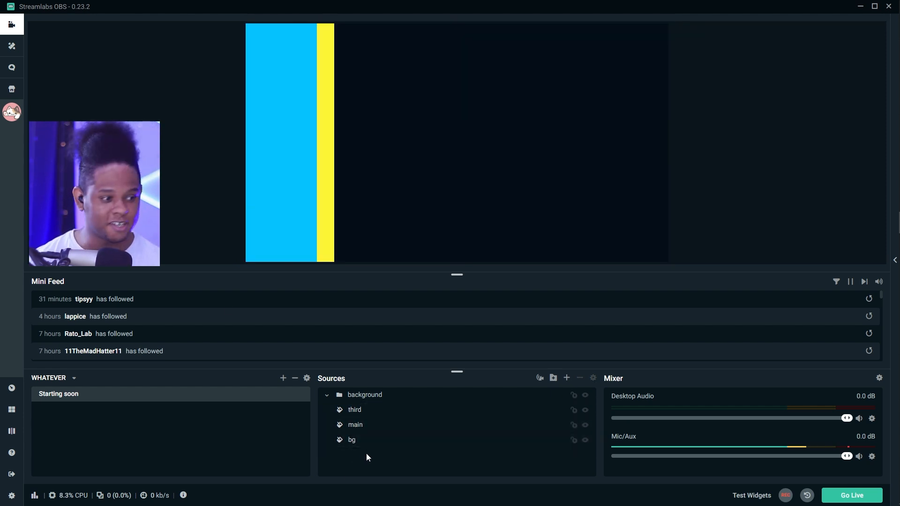
key(ctrl+v)
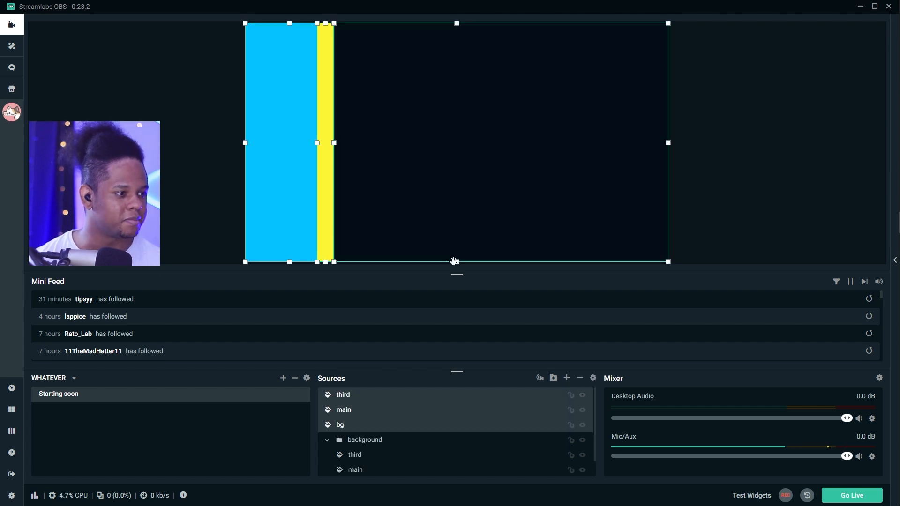
Shrink the pasted third, main and bg copies, move them clear of the large yellow stripe, and shorten the blue main copy
drag(457, 262, 458, 111)
drag(668, 111, 484, 104)
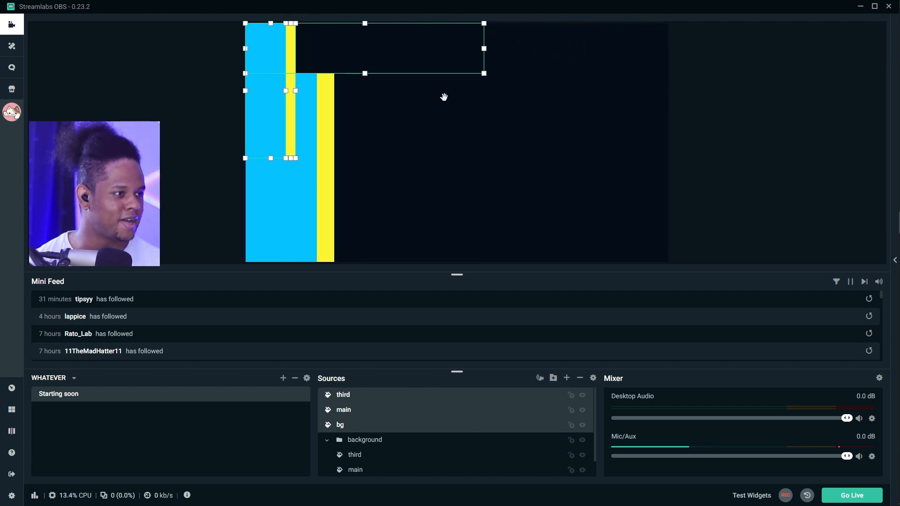
drag(372, 51, 474, 137)
ctrl+click(389, 426)
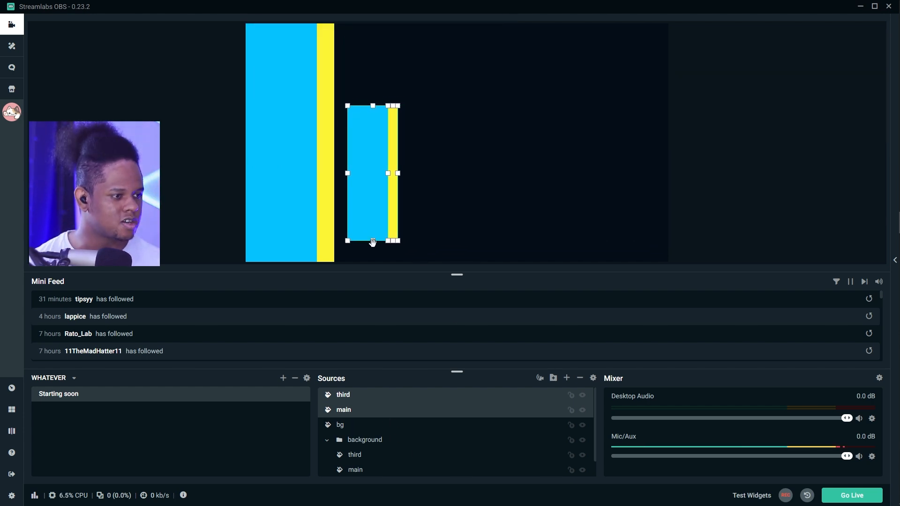
drag(374, 241, 373, 173)
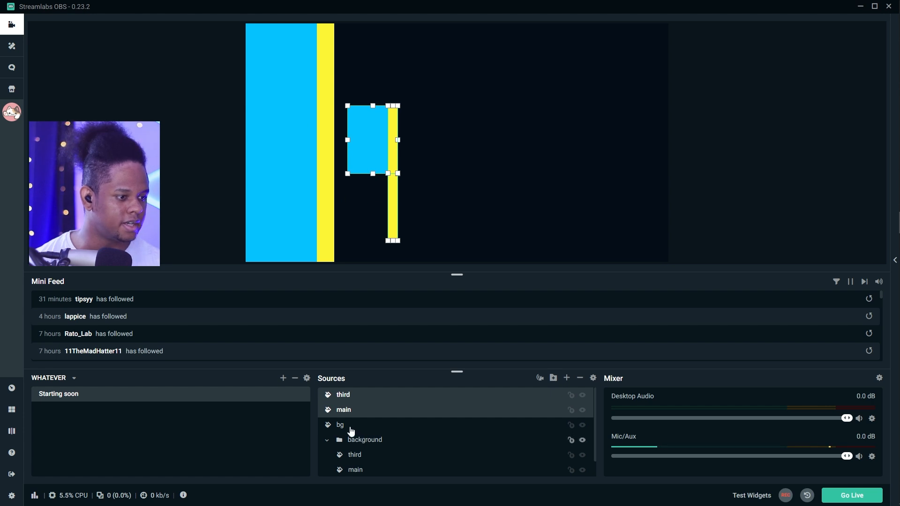
Recolor the small bg copy to the lighter dark blue #00ff051929
double_click(350, 422)
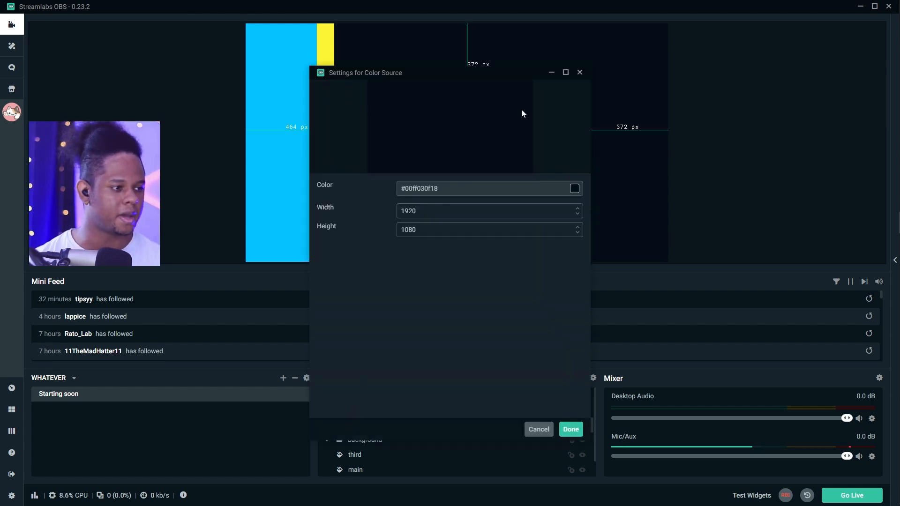
click(574, 190)
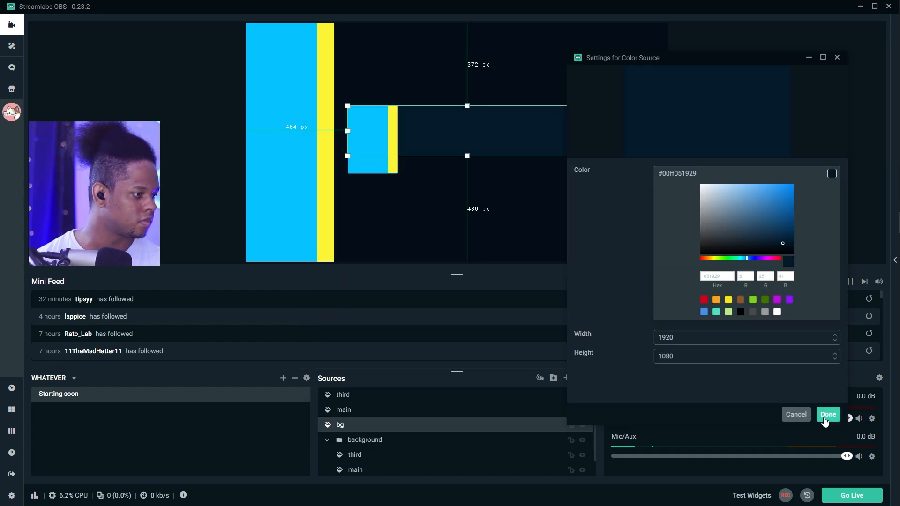
click(825, 416)
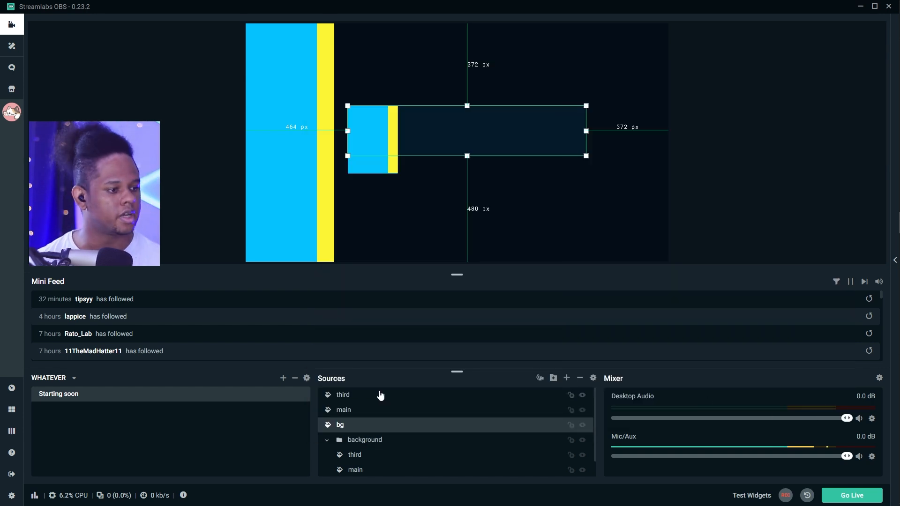
Shorten the small blue main block so its lower edge lines up with the bg bar, 480 px above the canvas bottom
click(353, 411)
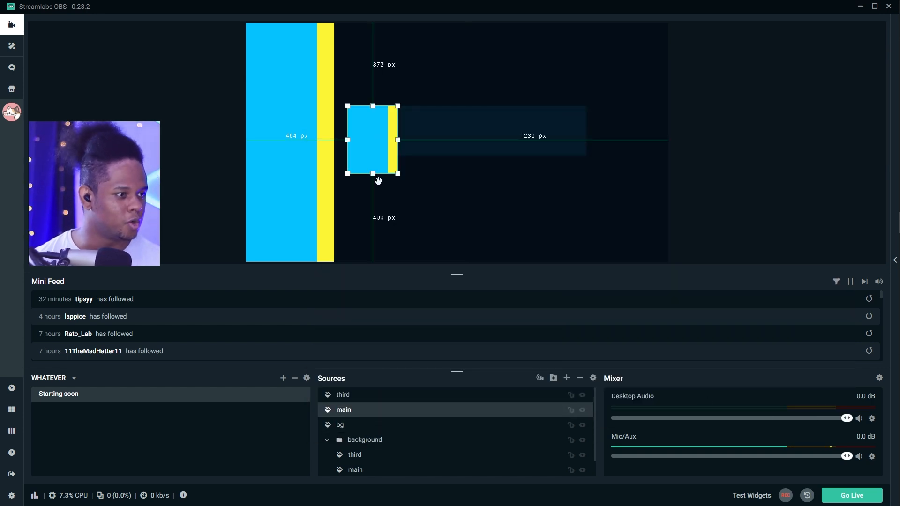
drag(378, 175, 440, 148)
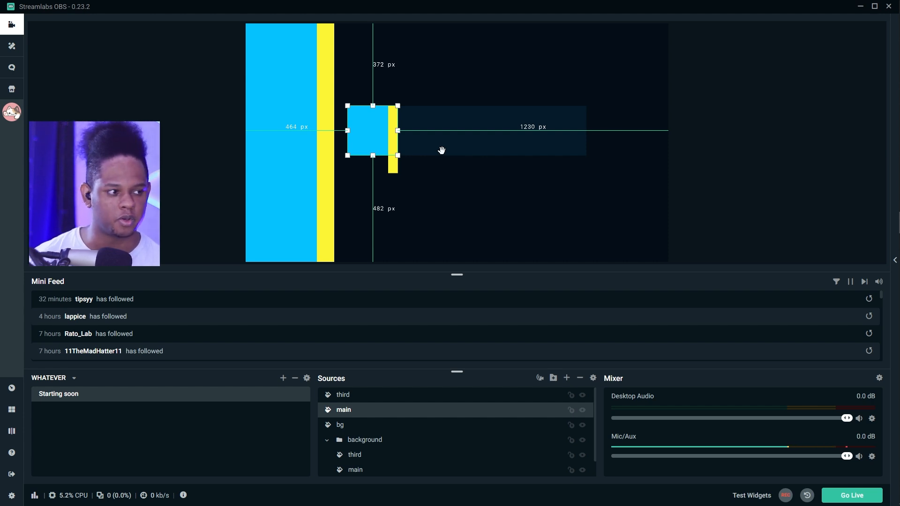
click(441, 150)
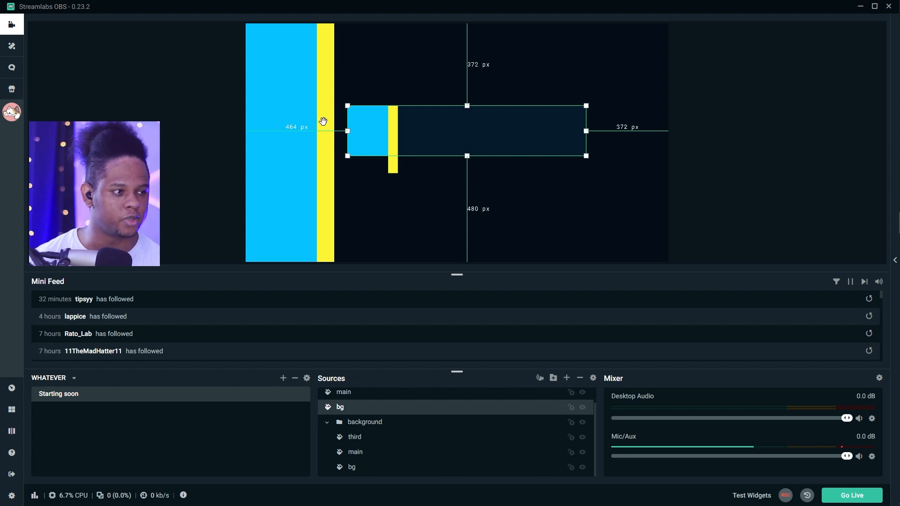
click(370, 134)
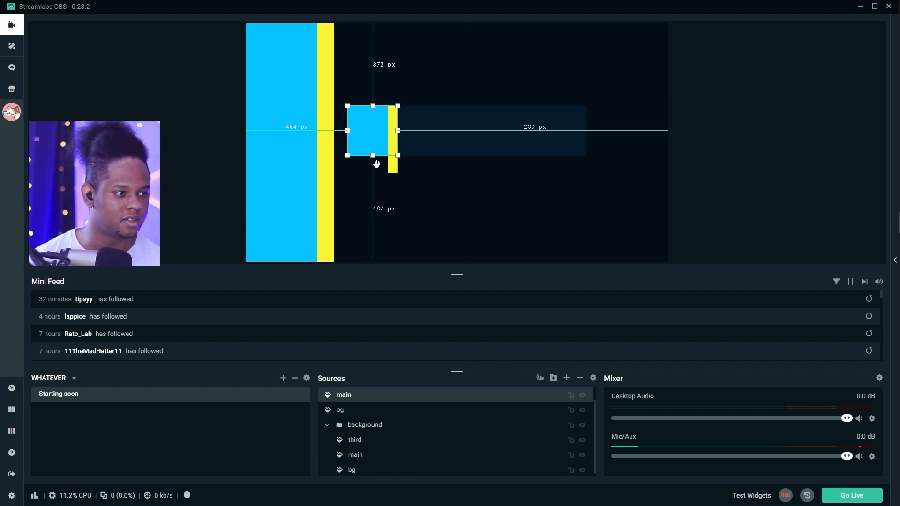
drag(373, 155, 373, 156)
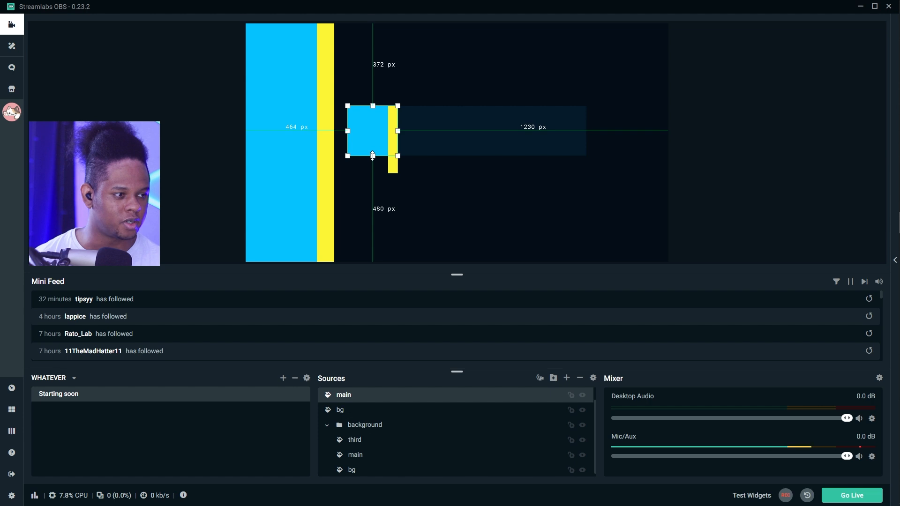
Shorten the small yellow third stripe to match the height of the blue block and bg bar
click(393, 164)
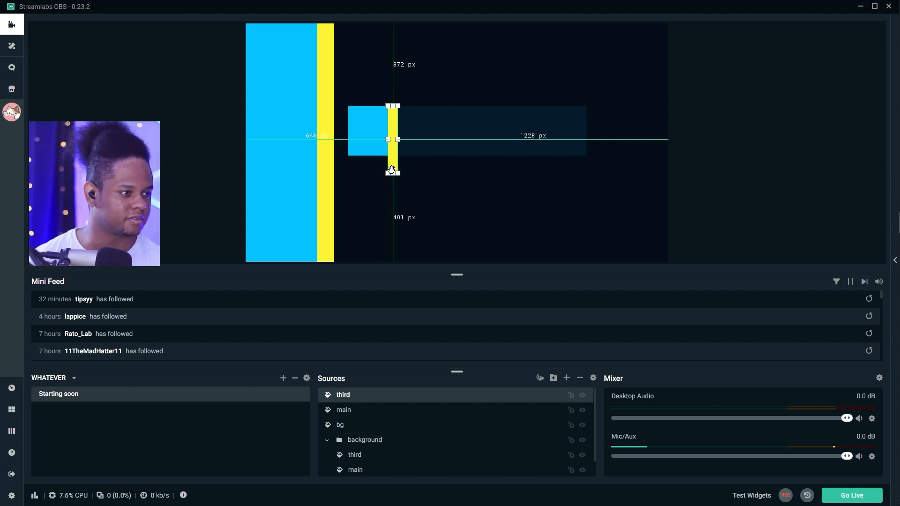
drag(392, 172, 391, 156)
click(394, 125)
click(394, 125)
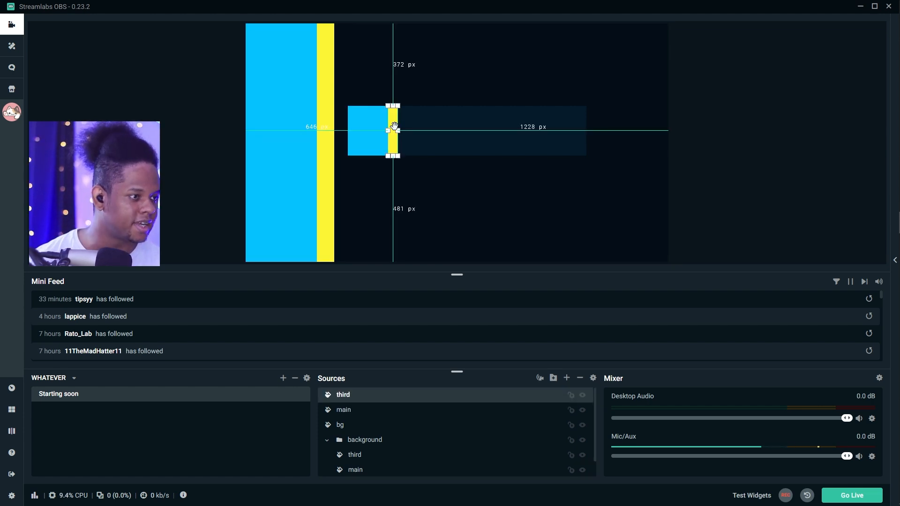
click(446, 190)
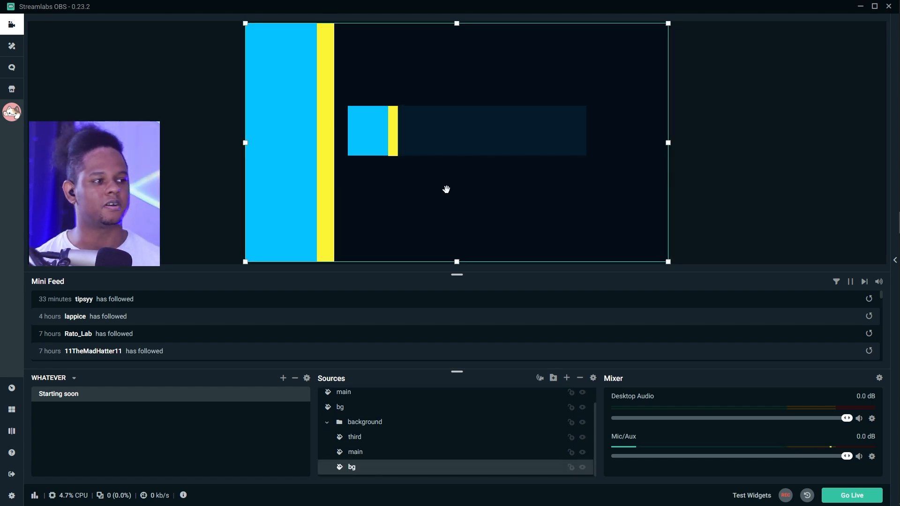
click(356, 127)
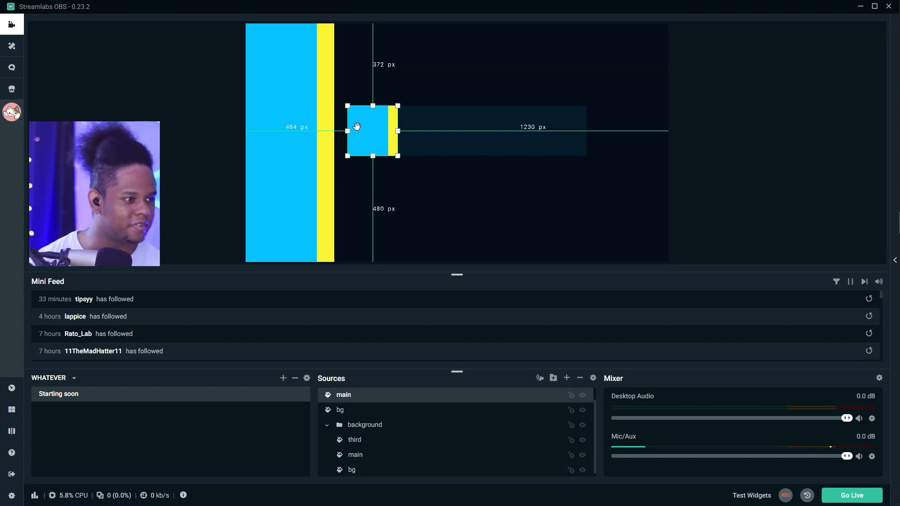
click(393, 126)
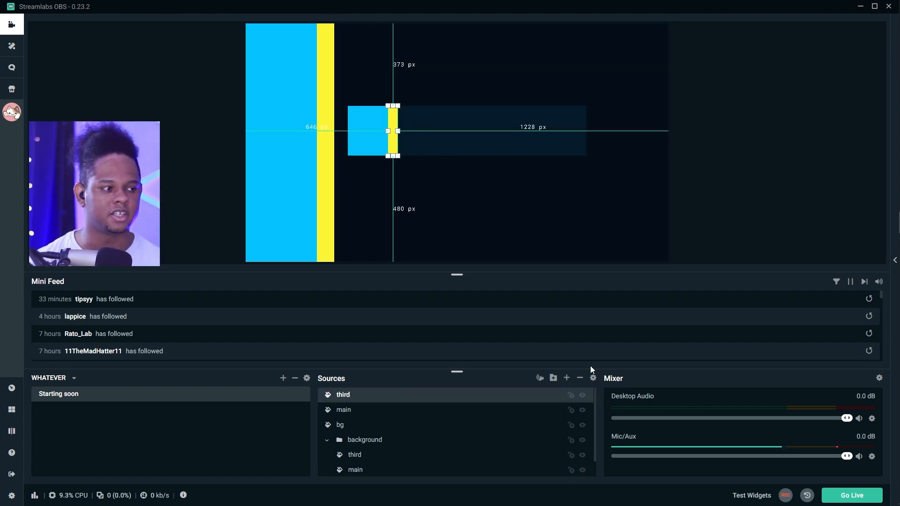
Add a Text (GDI+) source named Starting to the scene
click(567, 378)
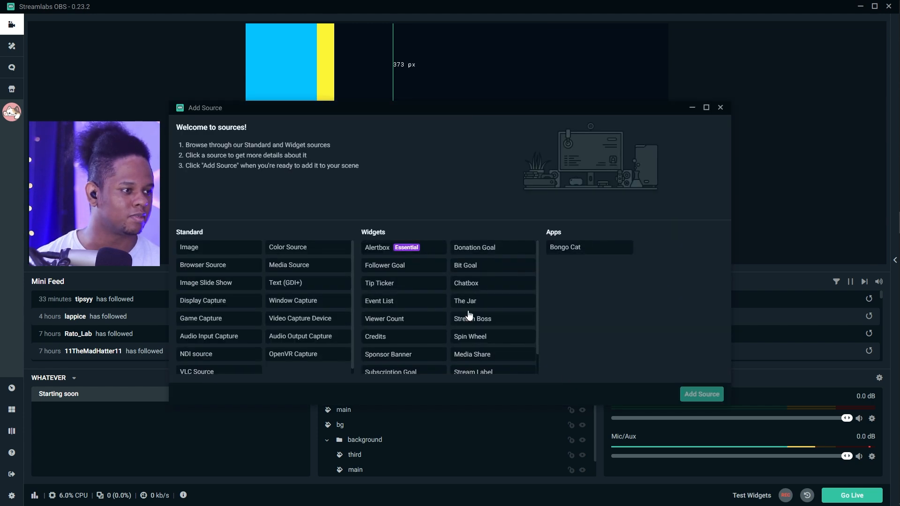
click(287, 283)
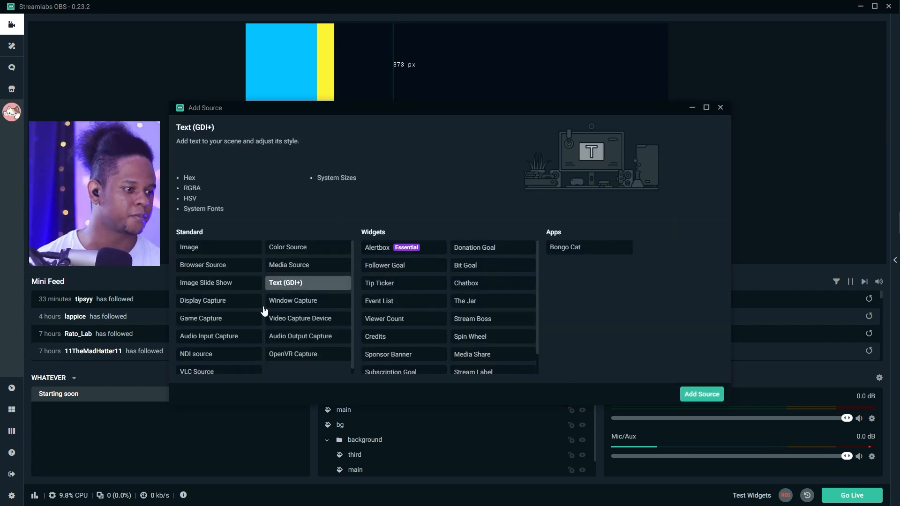
click(710, 398)
text(Startin)
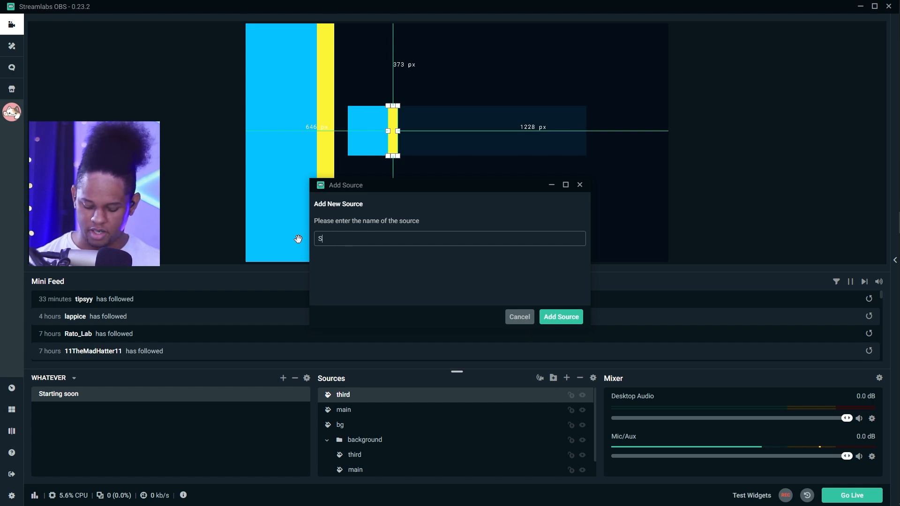
click(565, 317)
Enter "Starting soon" as the source's text and raise its font size to 288
click(446, 307)
text(S)
text(tarting soon)
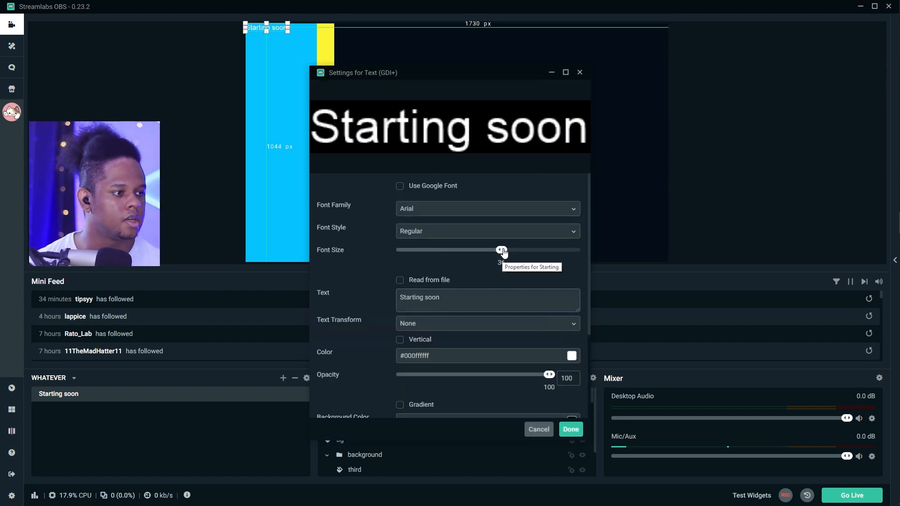
drag(502, 250, 578, 252)
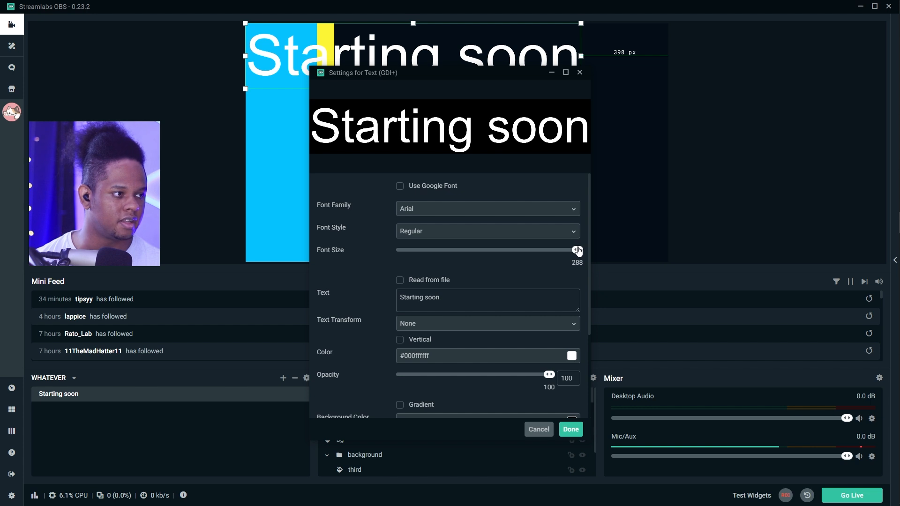
Try several font families on the text, including PRIMETIME
click(575, 212)
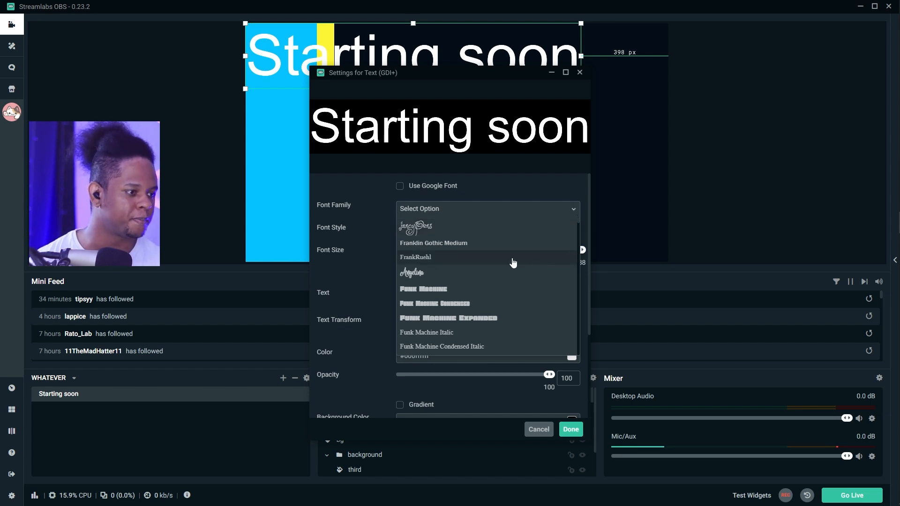
scroll(514, 262, down, 5)
scroll(513, 262, up, 1)
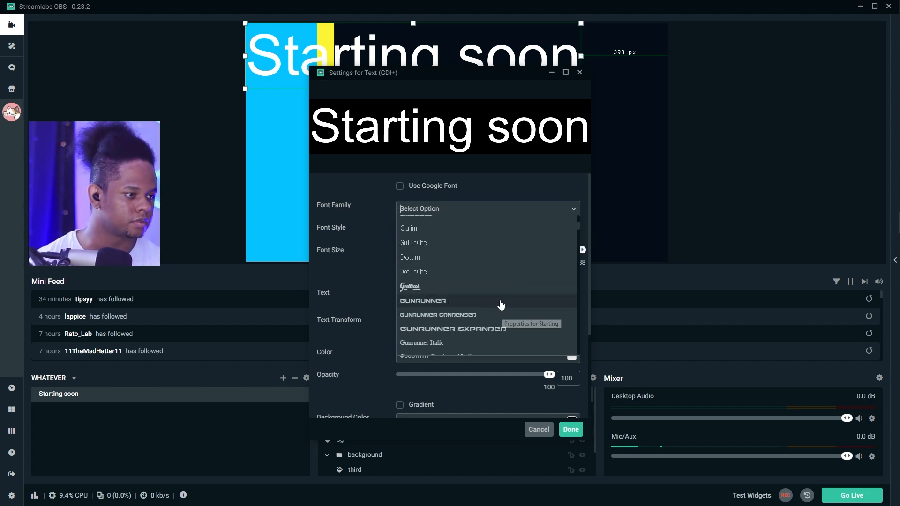
click(505, 258)
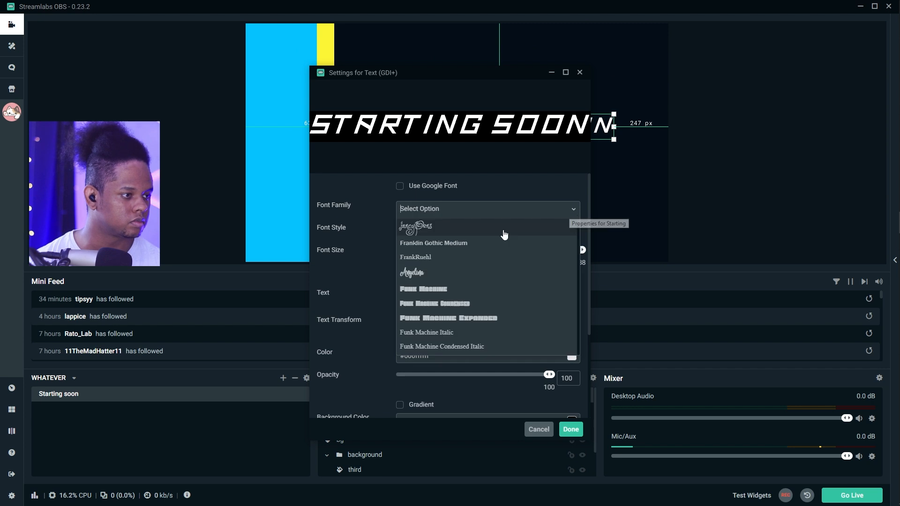
scroll(502, 297, down, 10)
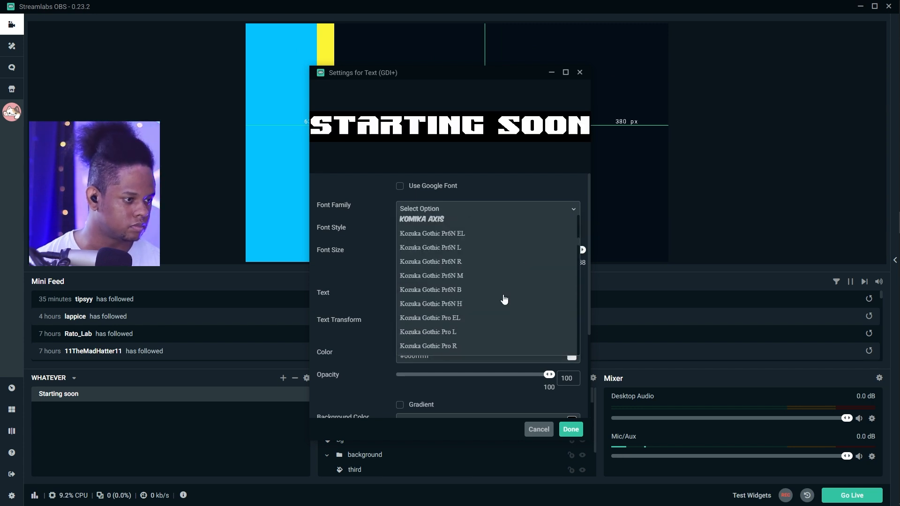
click(502, 297)
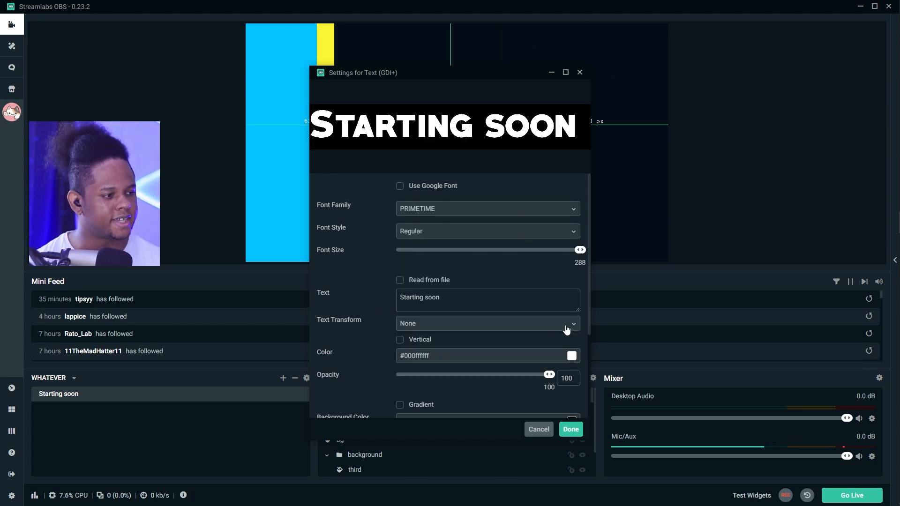
Set the text transform to Uppercase and the font family to SquareFont, and accept the text settings
click(558, 327)
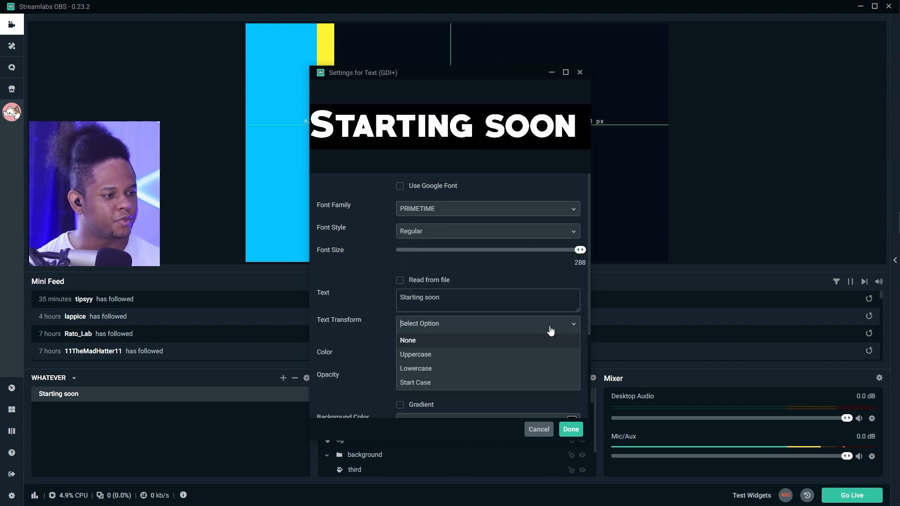
click(414, 354)
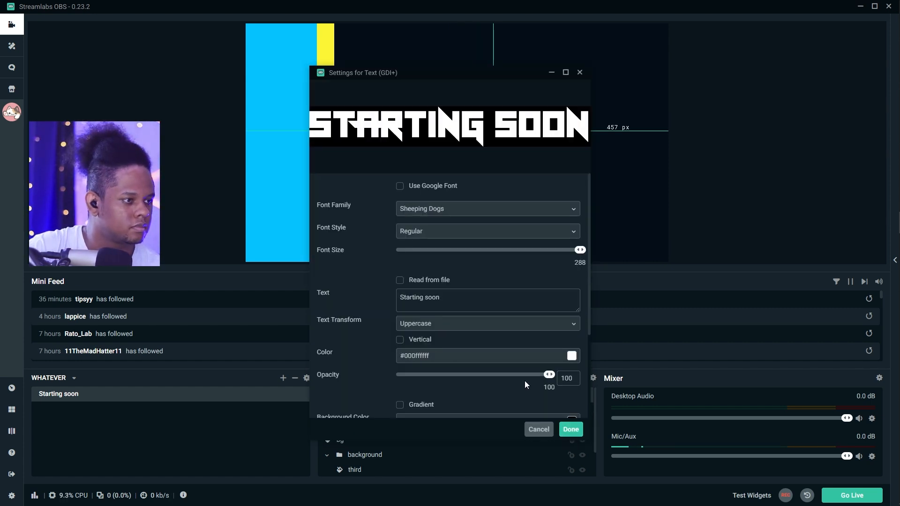
click(487, 208)
click(500, 251)
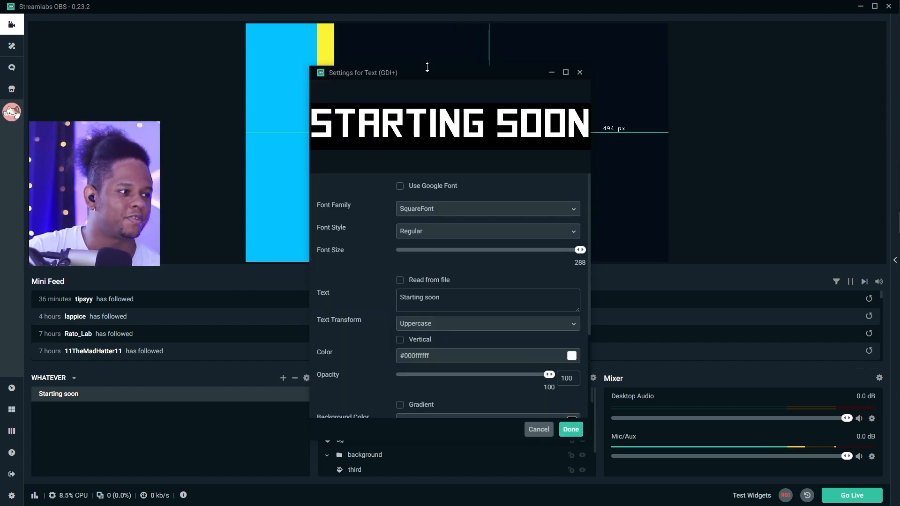
click(571, 429)
Position and enlarge the STARTING SOON text beside the small yellow stripe, nudging it down to center it vertically in the dark bar
drag(418, 120, 409, 120)
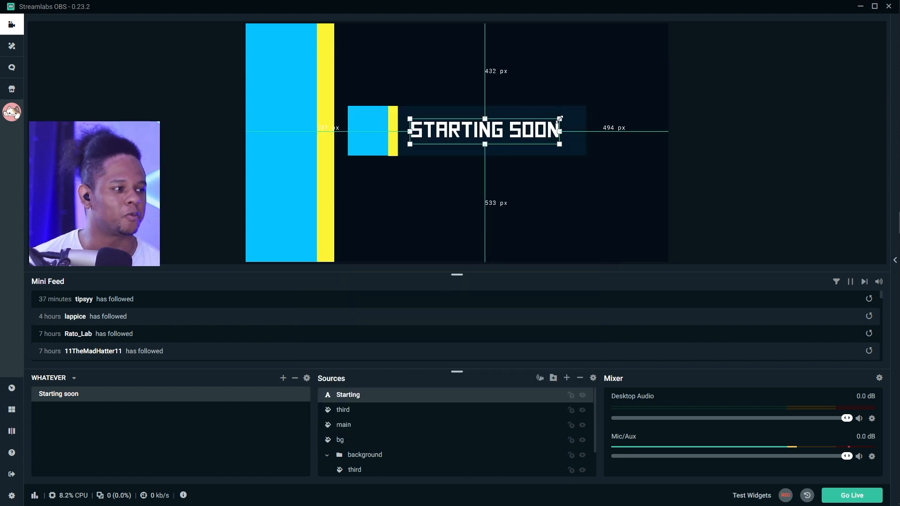
drag(559, 119, 575, 117)
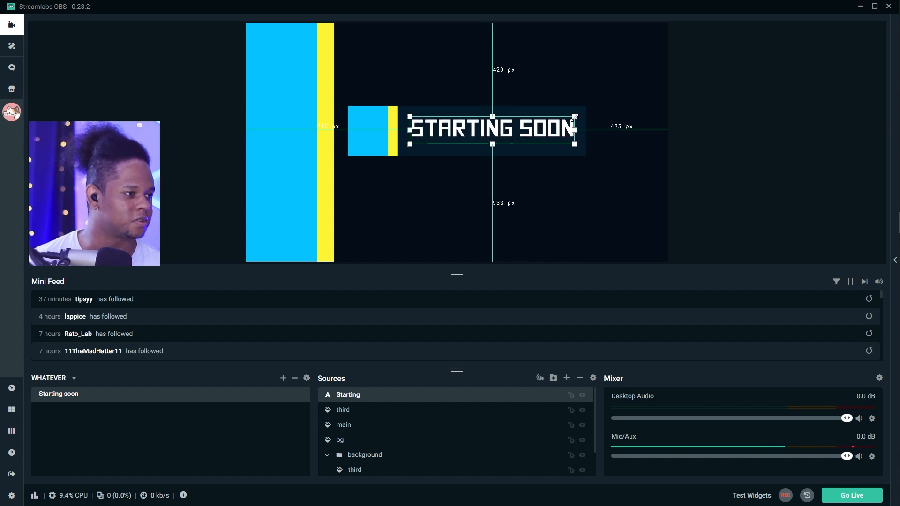
key(Down)
key(Down)
key(Down)
key(Down)
key(Down)
key(Down)
key(Down)
key(Down)
key(Down)
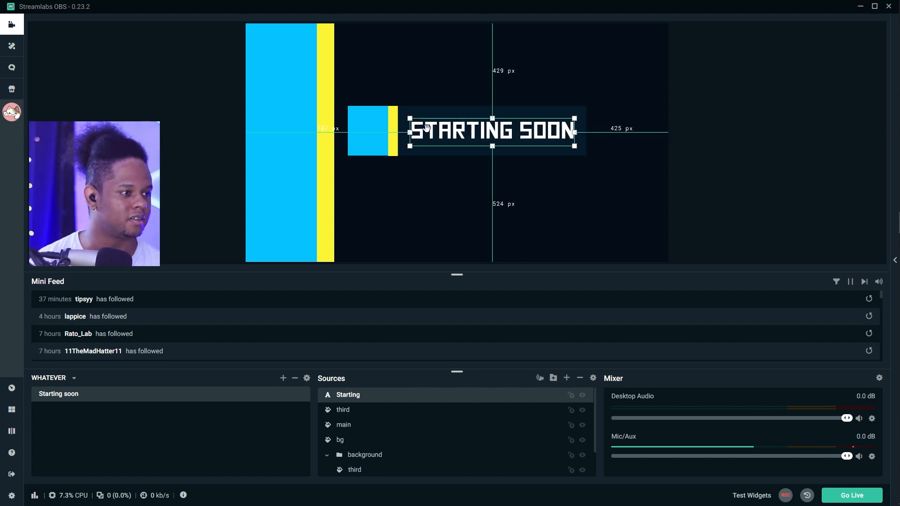
key(Down)
key(Down)
key(Down)
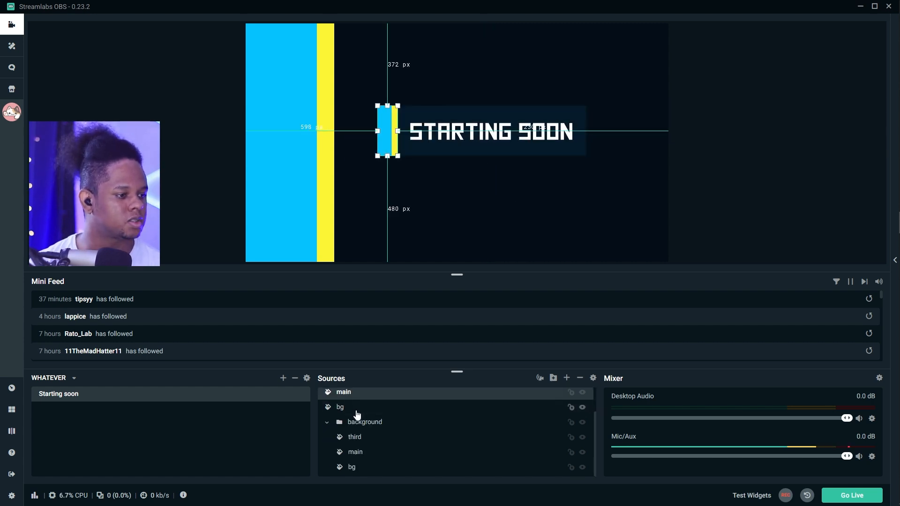
Narrow the small bg bar so it starts 622 px from the canvas's left edge, and paste a copy of it
click(356, 412)
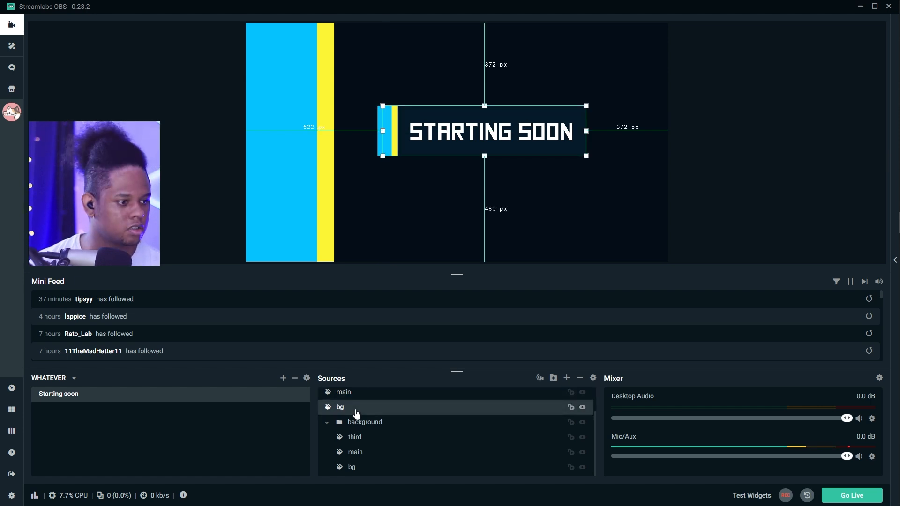
key(ctrl+c)
key(ctrl+v)
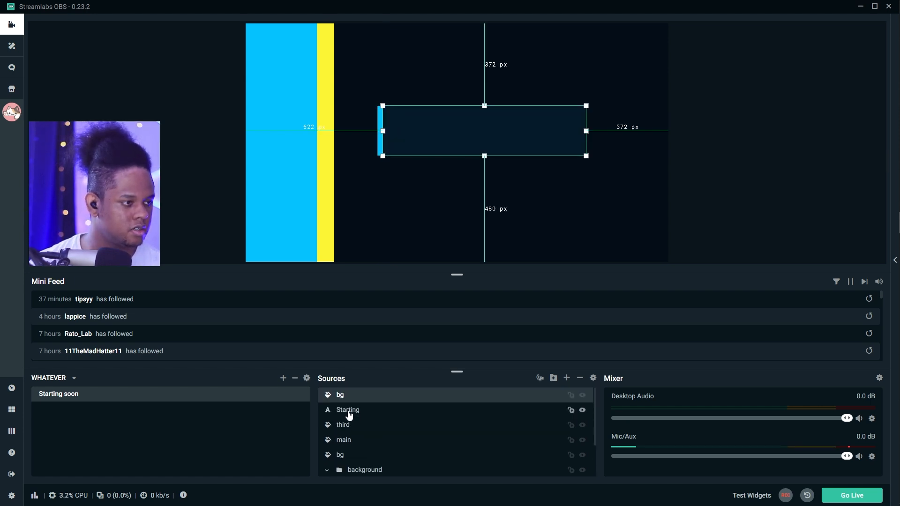
Move the pasted bg copy below the banner and reshape it into a panel starting 1466 px from the canvas's left edge
drag(491, 136, 557, 194)
drag(448, 186, 604, 256)
drag(581, 210, 568, 211)
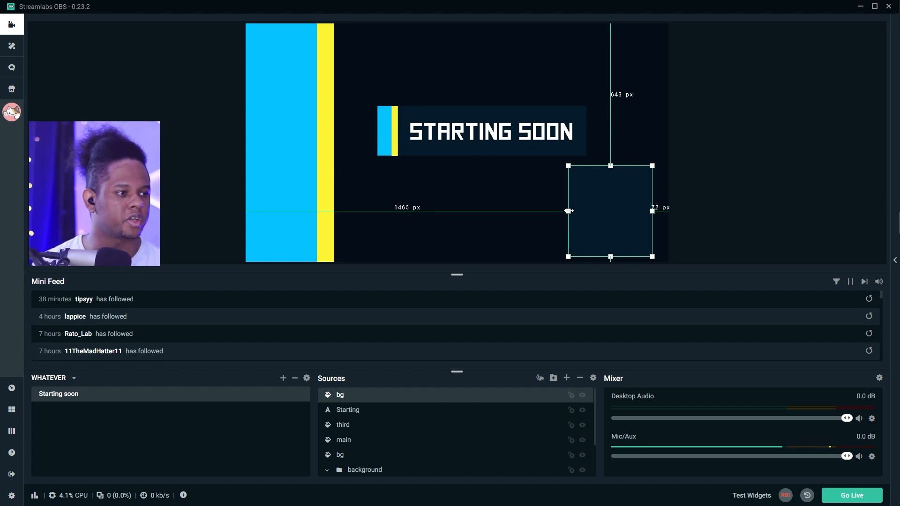
Group the Starting, third, main and bg sources of the banner into a folder named Title
click(359, 412)
shift+click(350, 456)
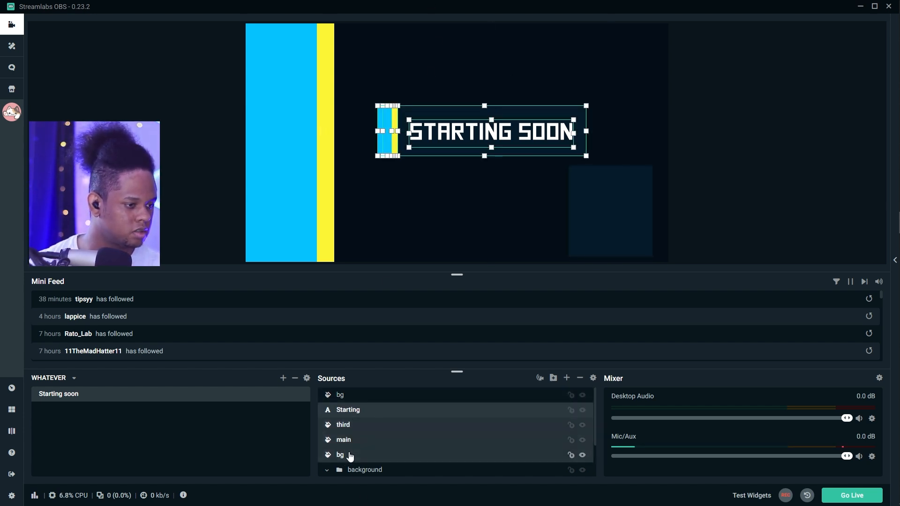
click(552, 378)
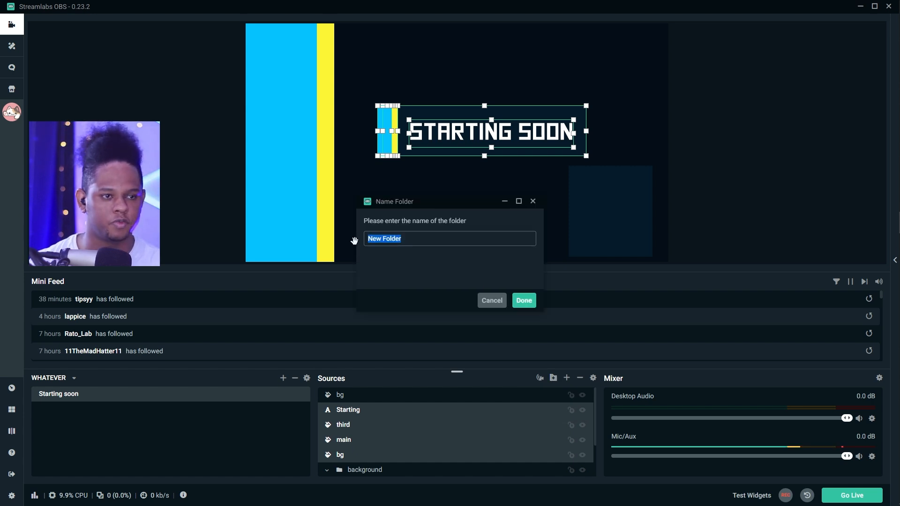
text(Title)
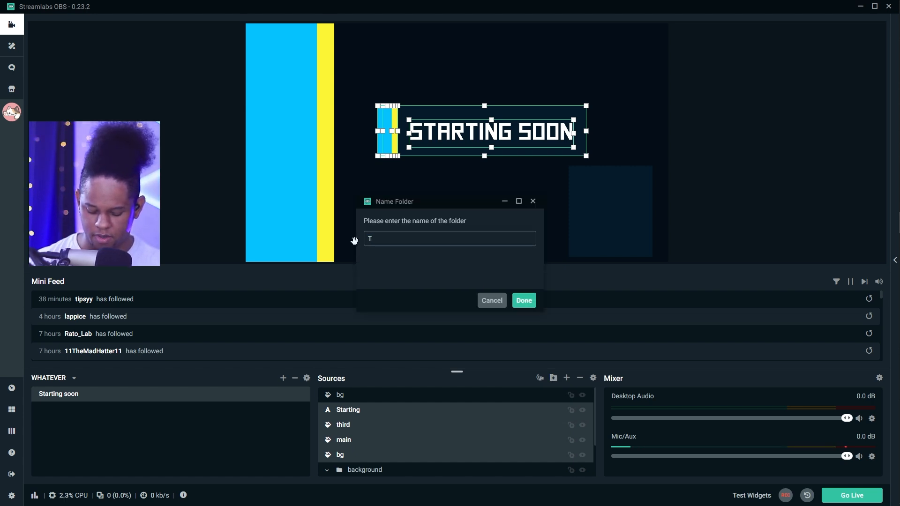
click(524, 301)
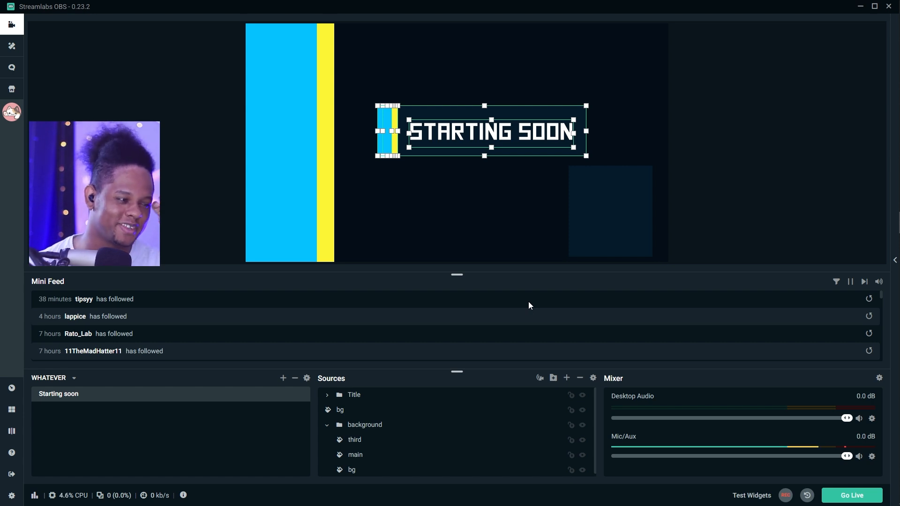
Place the panel's bg source above the Title folder and add bg2 as a thin yellow strip along the panel's upper edge
drag(340, 410, 353, 401)
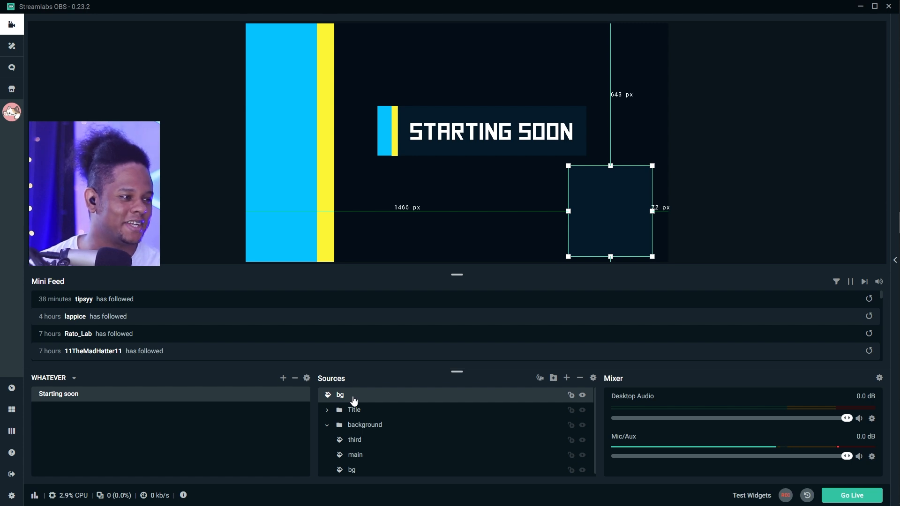
drag(339, 471, 353, 400)
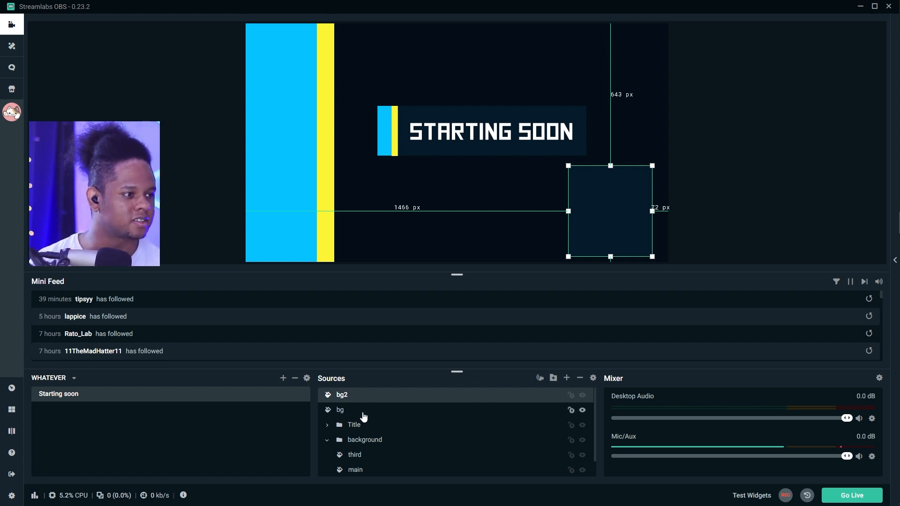
click(887, 30)
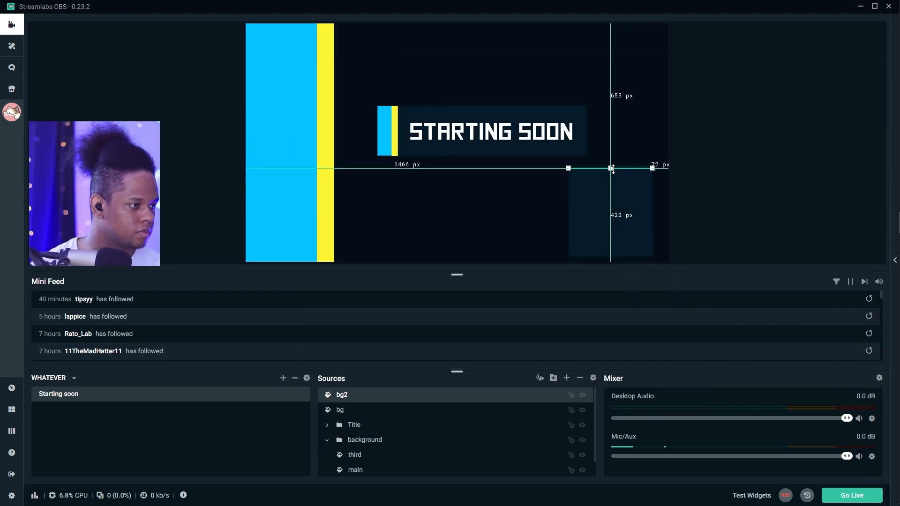
click(729, 164)
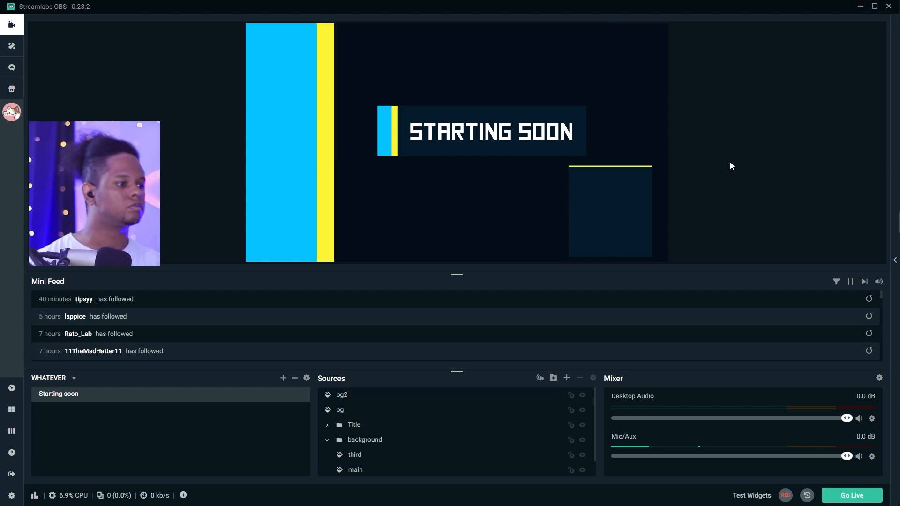
Narrow the yellow stripe and the main blue block at the start of the STARTING SOON banner
click(393, 142)
drag(396, 132, 394, 132)
click(382, 125)
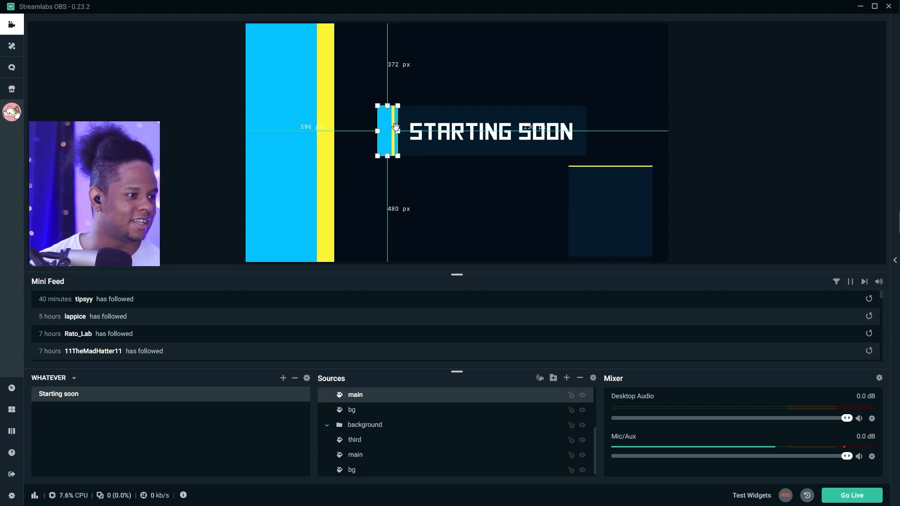
drag(398, 133, 393, 133)
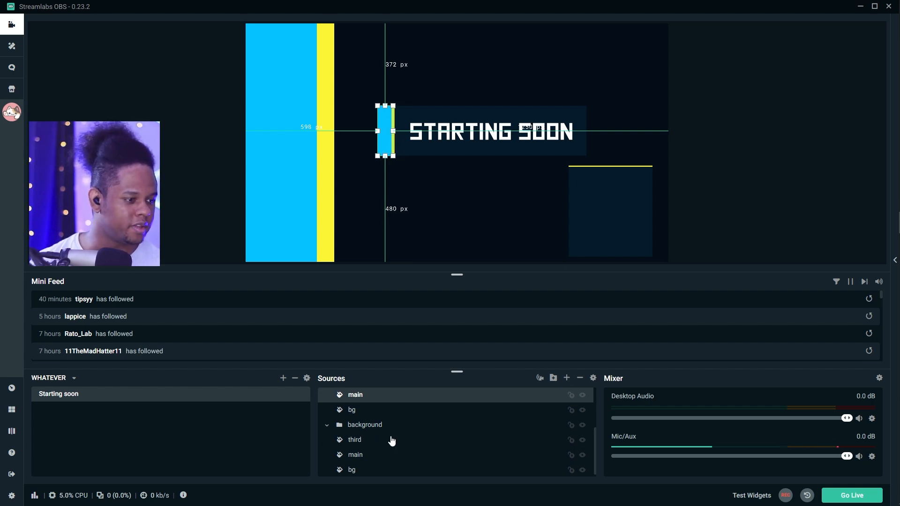
Move the whole Title group closer to the tall blue and yellow side stripes
scroll(391, 445, up, 3)
click(338, 421)
drag(450, 111, 447, 71)
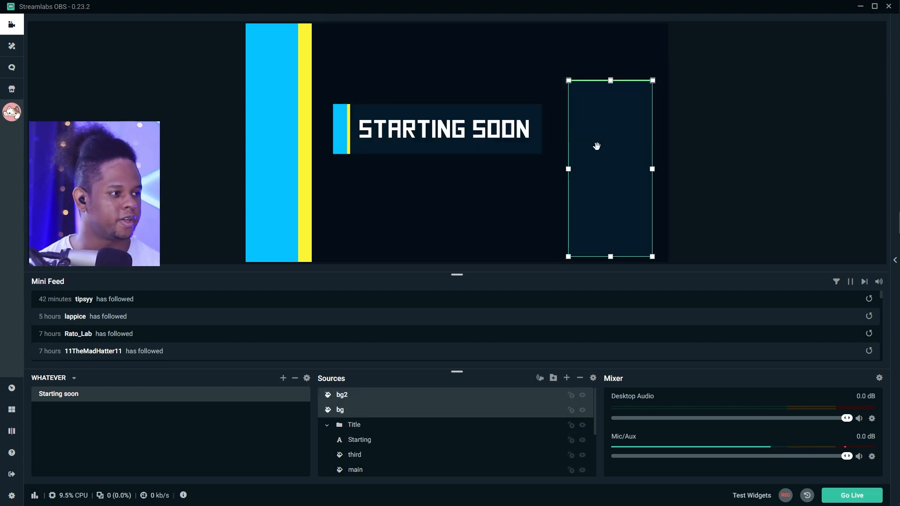
Nudge the bg and bg2 panel upward on the canvas, and group both sources into a folder named chat bg
key(Up)
key(Up)
key(Up)
key(Up)
key(Up)
key(Up)
key(Up)
key(Up)
key(Up)
key(Up)
key(Up)
key(Up)
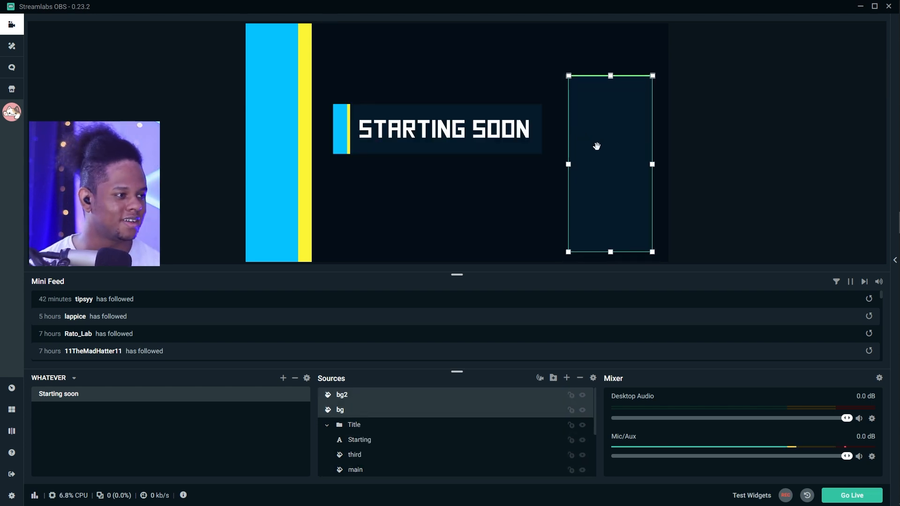
key(Up)
key(Up)
key(Up)
key(Up)
key(Up)
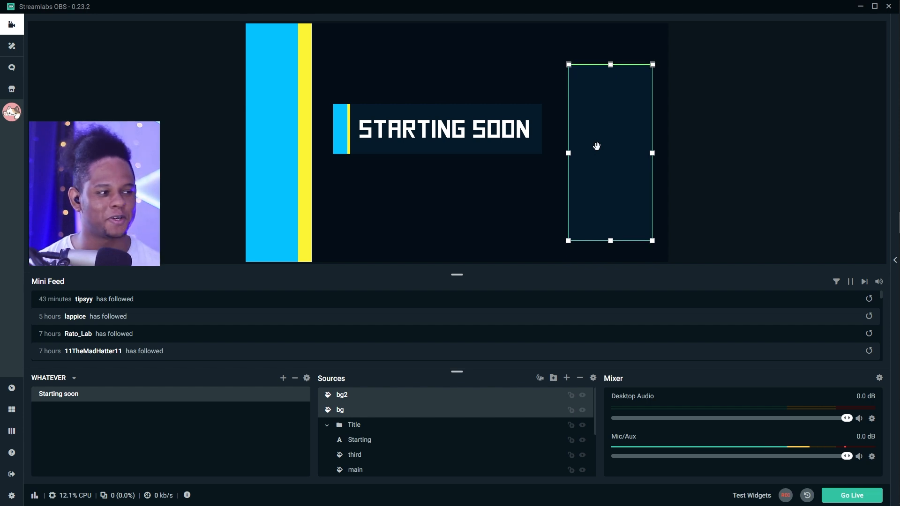
key(Up)
key(Up)
key(Up)
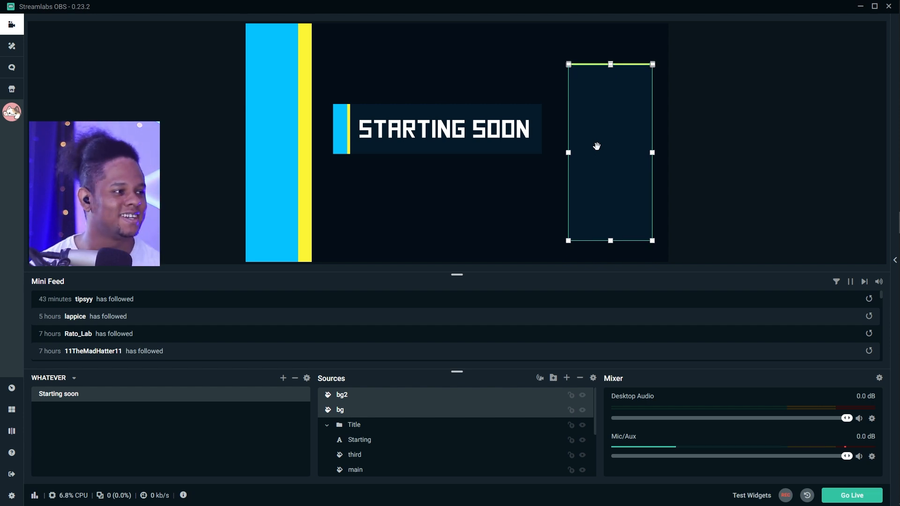
key(Up)
key(Up)
key(Up)
key(Up)
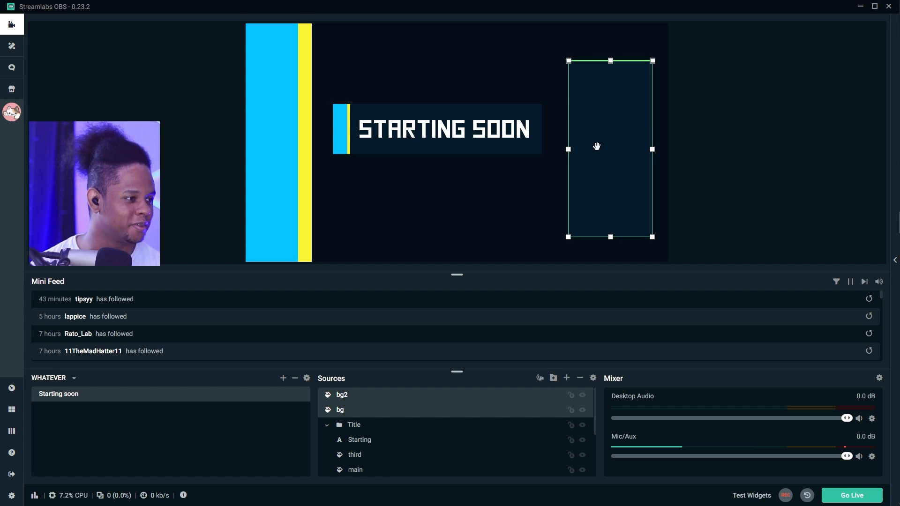
click(553, 377)
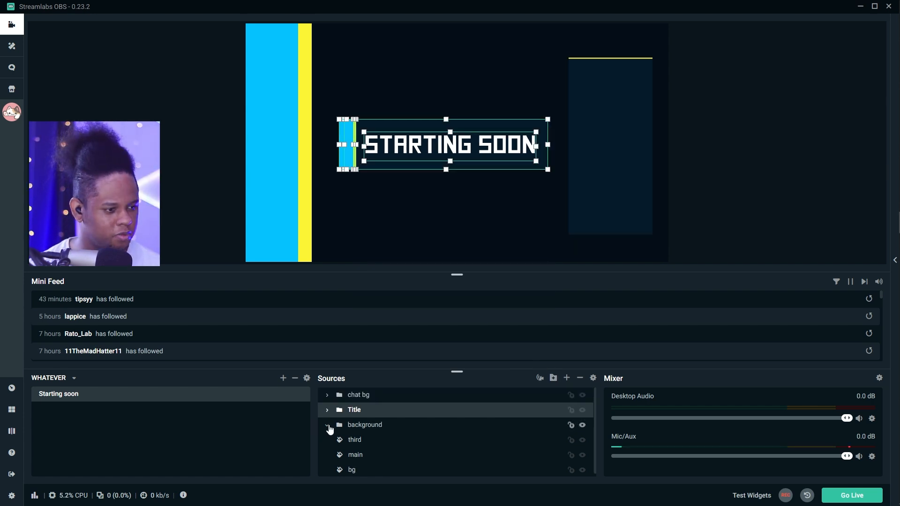
click(327, 427)
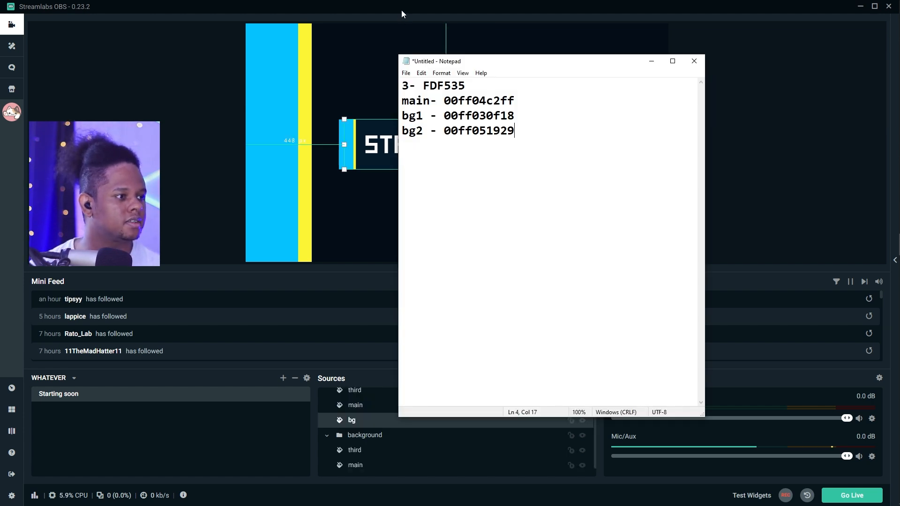
Switch from Notepad back to Streamlabs OBS and shift the Title group slightly toward the narrowed side stripes
click(401, 10)
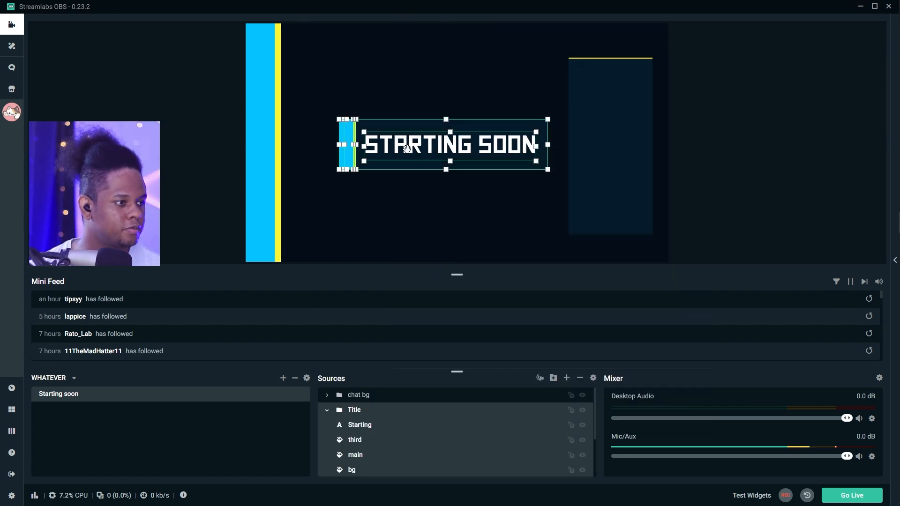
drag(407, 148, 388, 149)
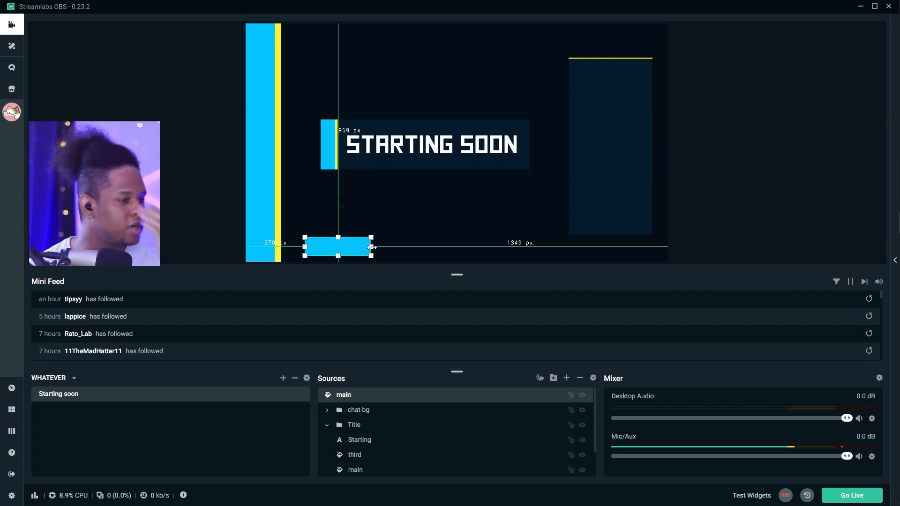
Position the small blue main bar beneath the STARTING SOON banner, with a short yellow copy of main covering its left end
drag(317, 247, 363, 175)
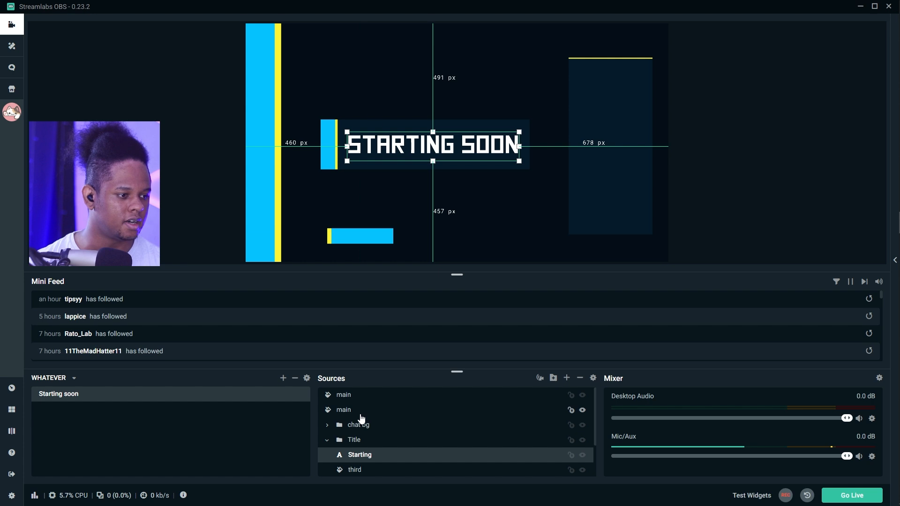
click(360, 414)
click(346, 395)
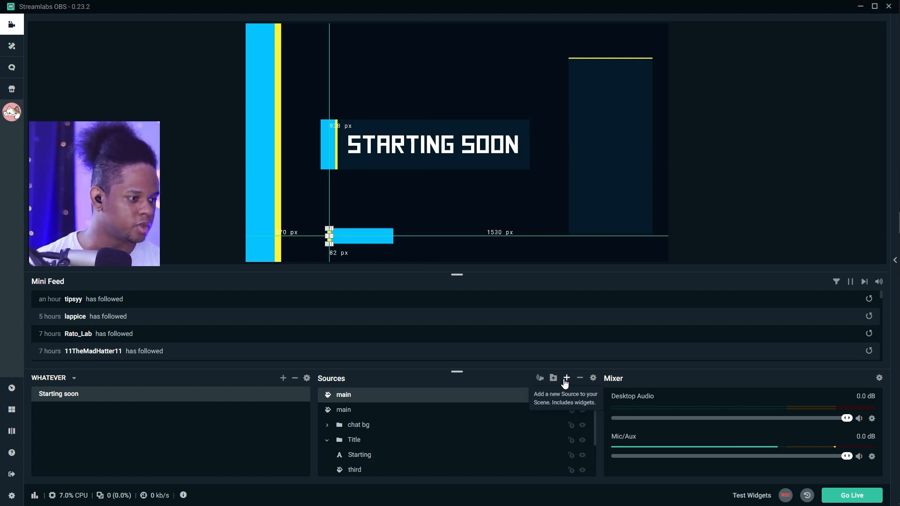
Add a new Image source named cheer to the scene
click(567, 378)
click(211, 247)
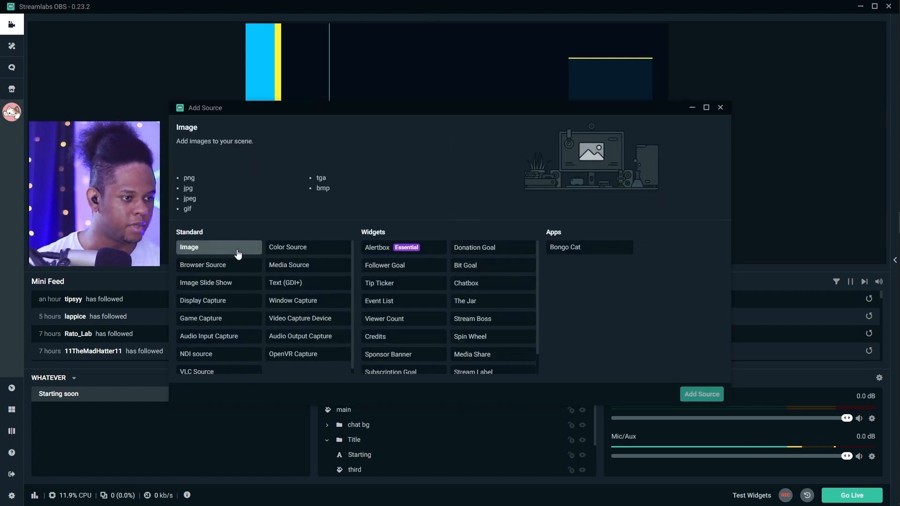
click(701, 394)
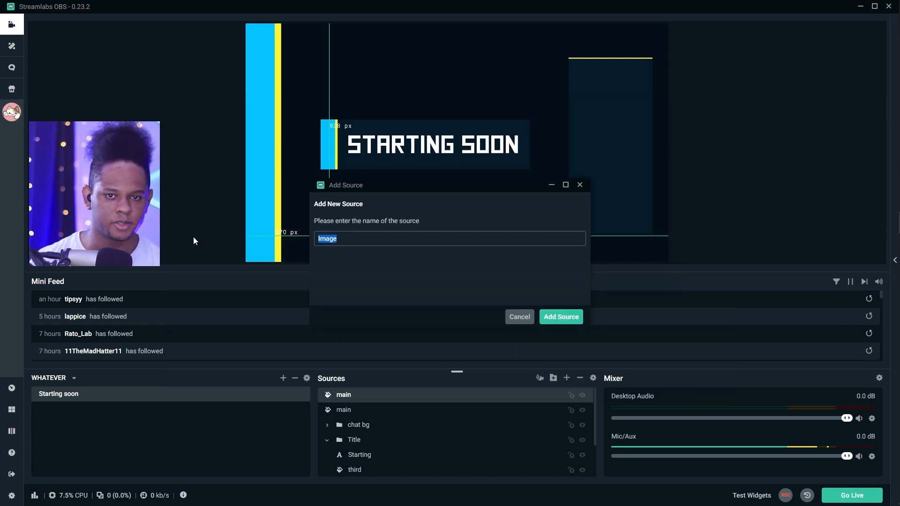
text(cheer)
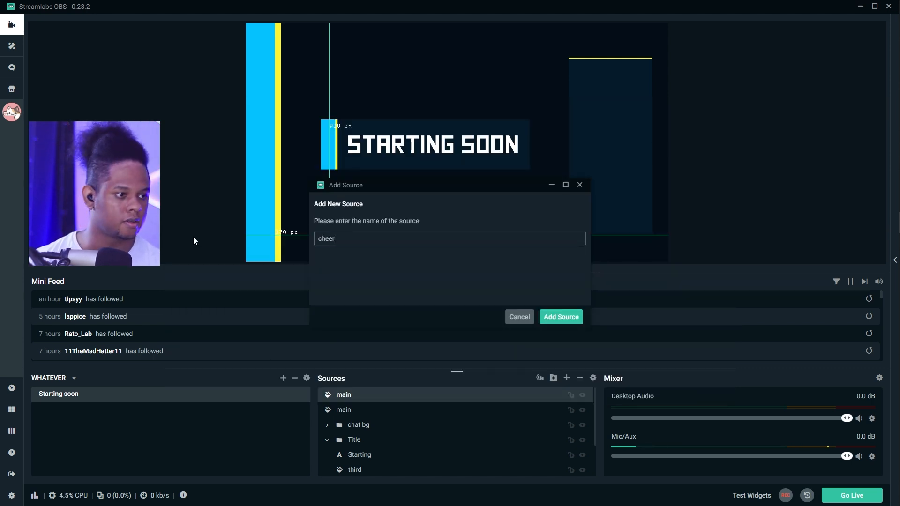
key(Return)
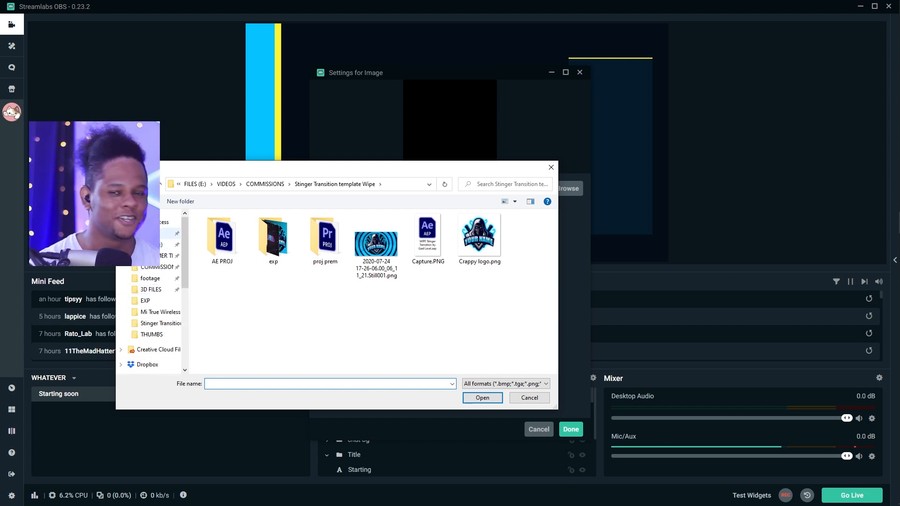
Load the purple crystal picture from the Pictures\stock folder into the cheer source and accept its settings
click(149, 233)
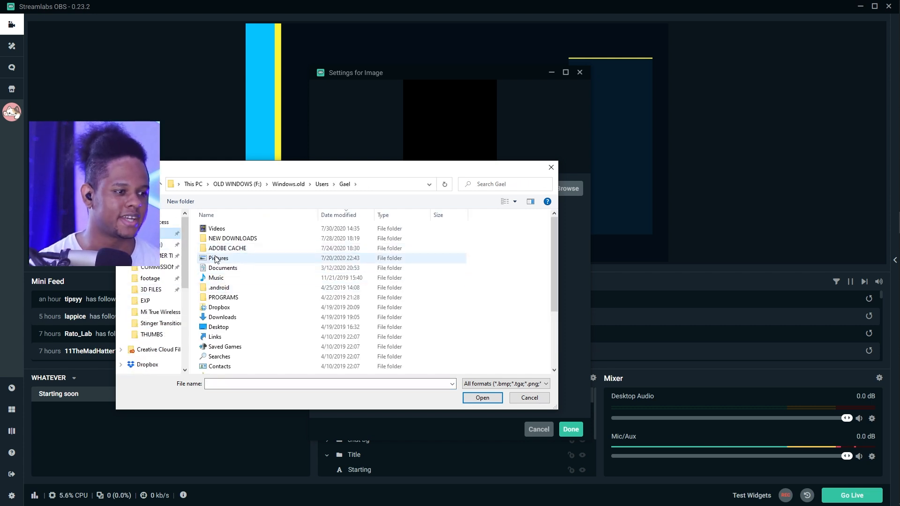
double_click(215, 258)
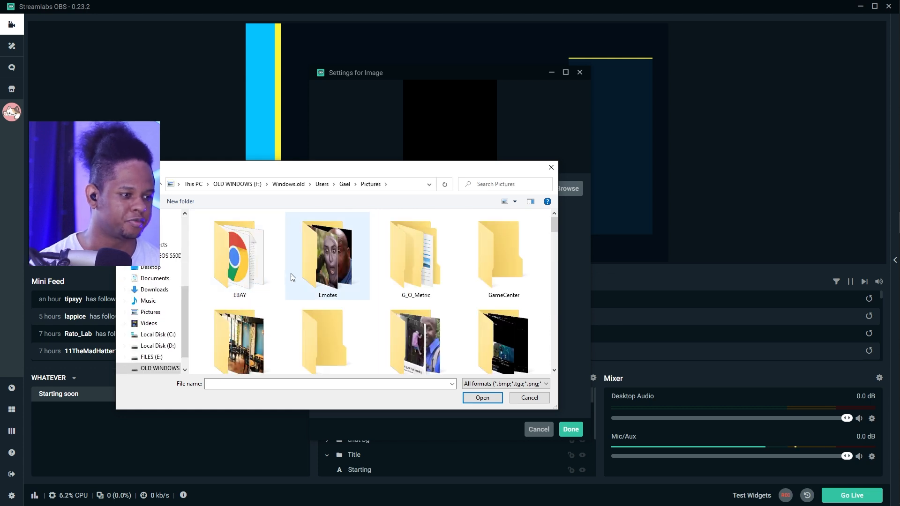
scroll(293, 296, down, 2)
click(482, 398)
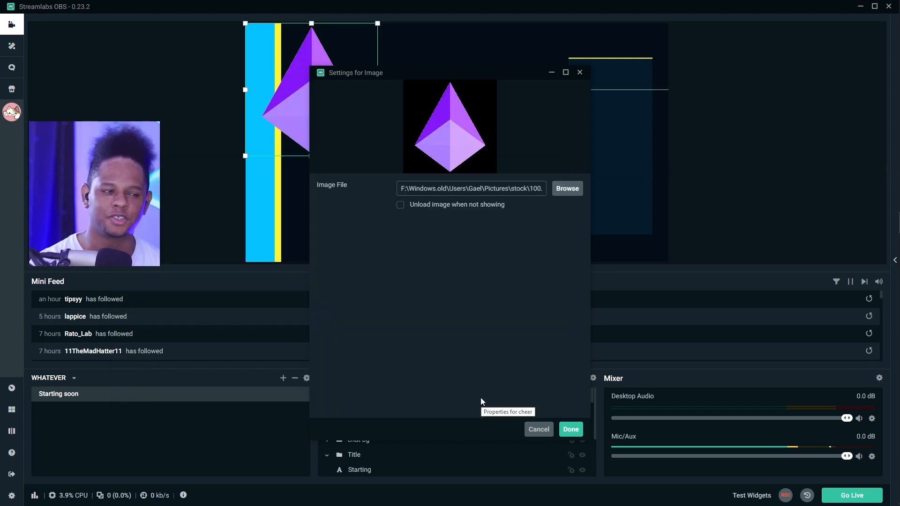
click(571, 429)
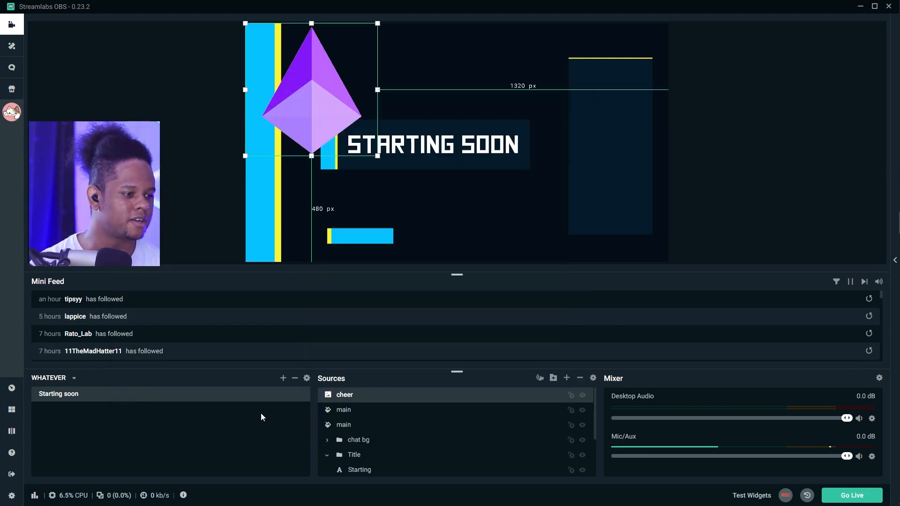
Add a Color Correction filter to the cheer source, keeping the filter name Color Correction
right_click(336, 397)
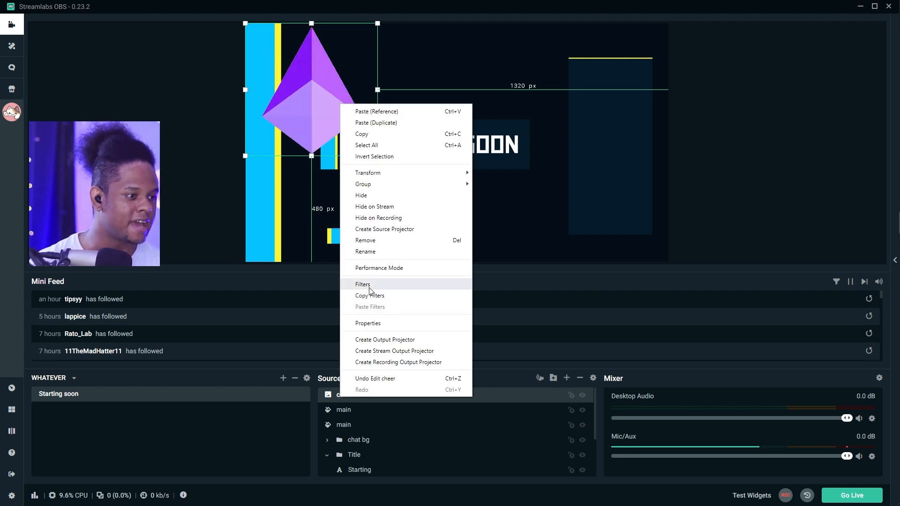
click(369, 287)
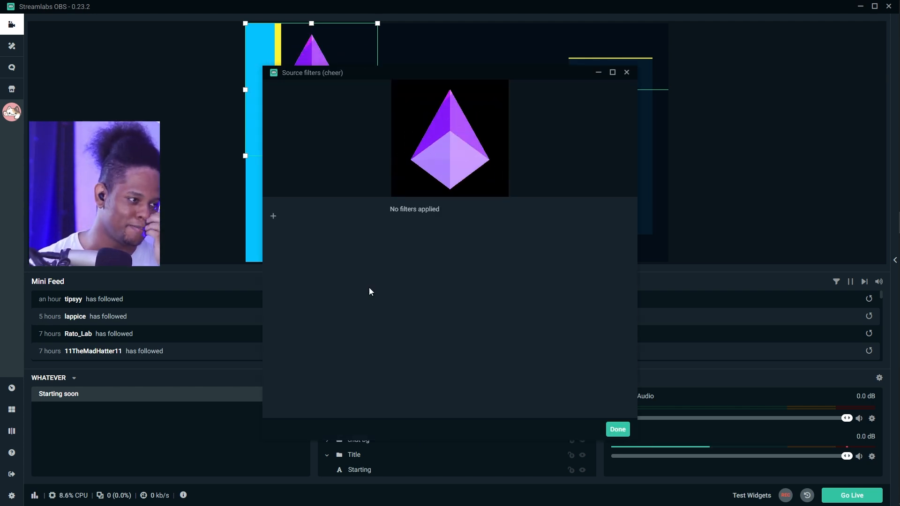
click(273, 216)
click(361, 248)
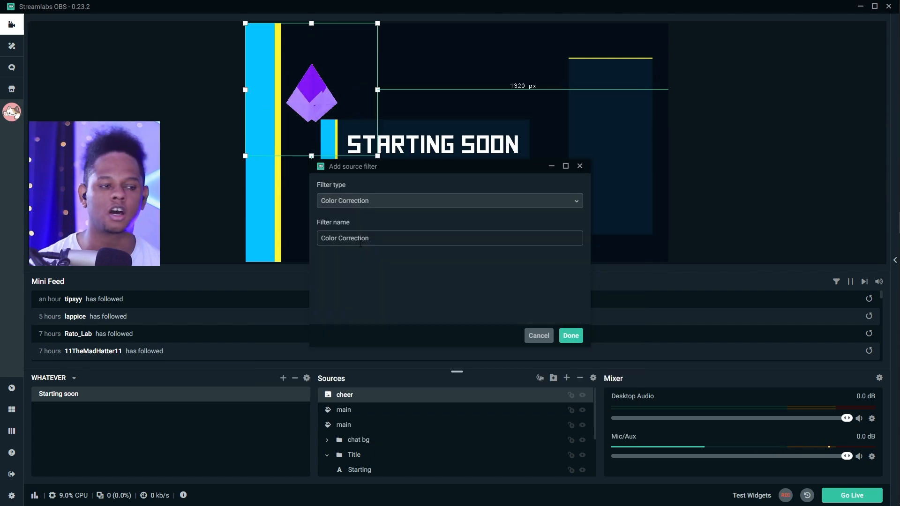
click(574, 342)
Adjust the Color Correction filter's contrast and raise its brightness to turn the cheer crystal white
drag(358, 71, 591, 24)
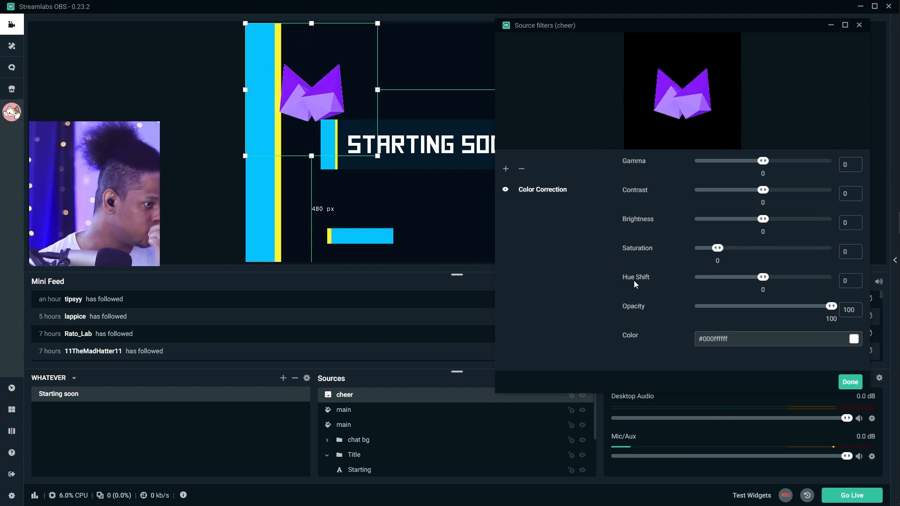
click(718, 190)
drag(763, 219, 771, 219)
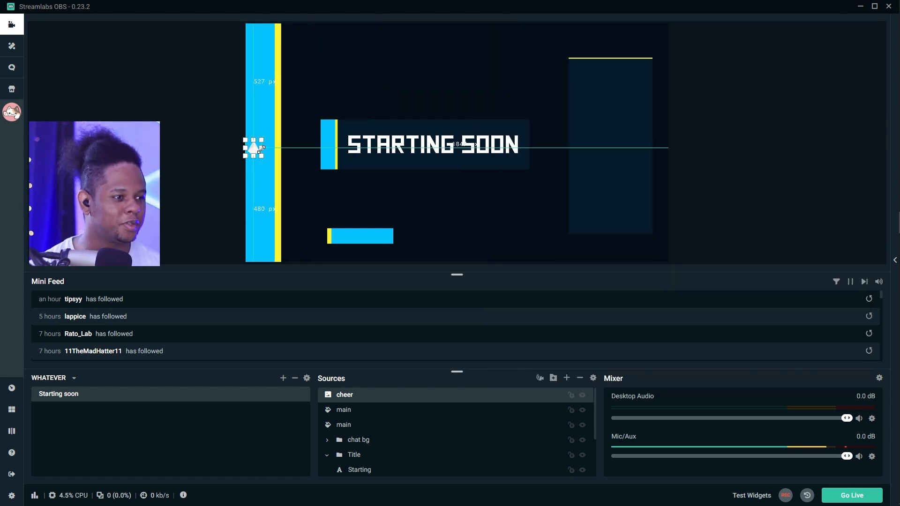
Place the white crystal on the small label bar and paste a copy of the bar with its yellow strip just right of the original
drag(253, 149, 342, 233)
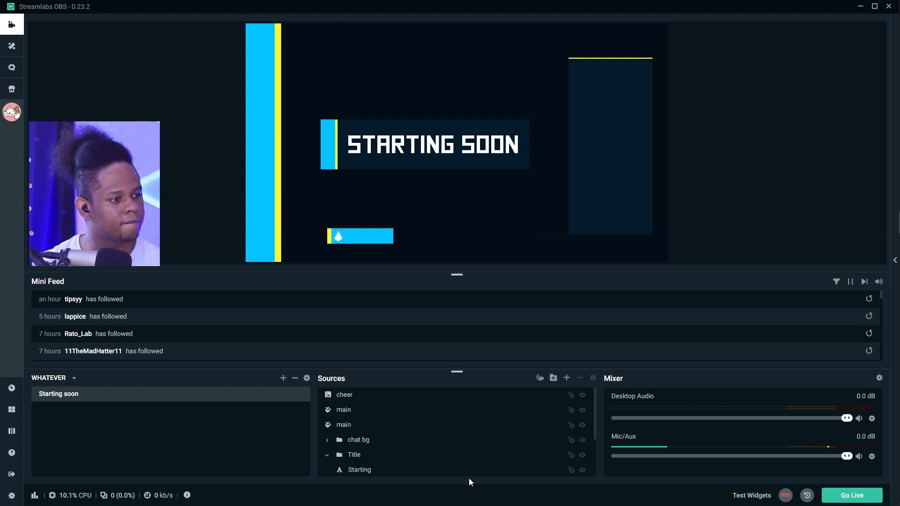
click(345, 412)
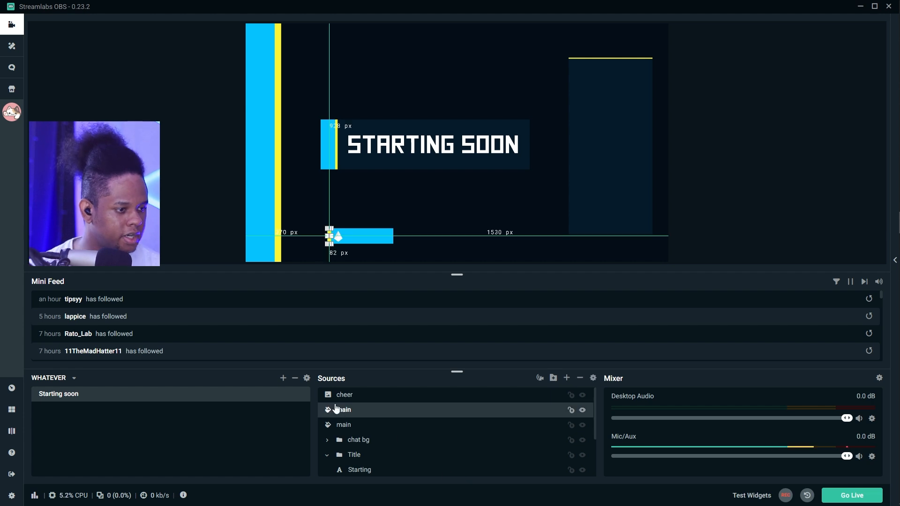
ctrl+click(356, 237)
key(ctrl+c)
key(ctrl+v)
key(Right)
key(Right)
key(Right)
key(Right)
key(Right)
key(Right)
key(Right)
key(Right)
Add a new Image source named subs to the scene
click(344, 395)
click(566, 378)
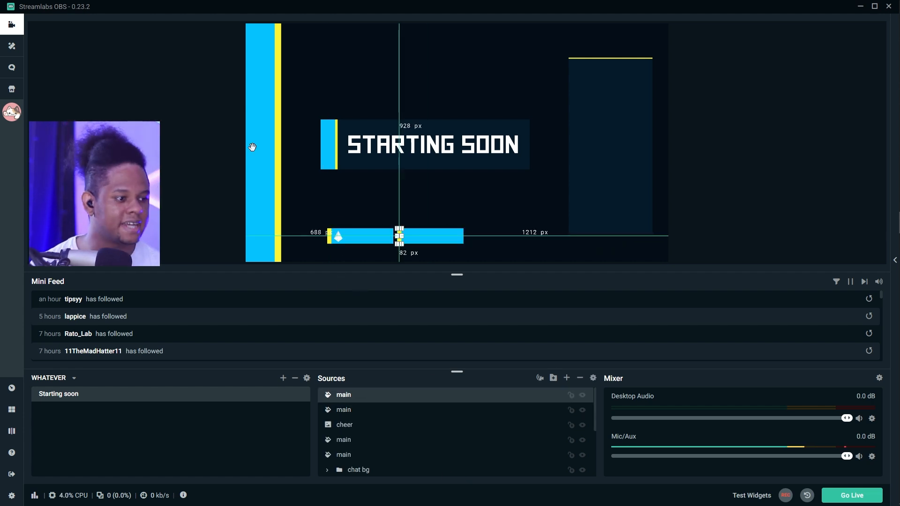
double_click(232, 264)
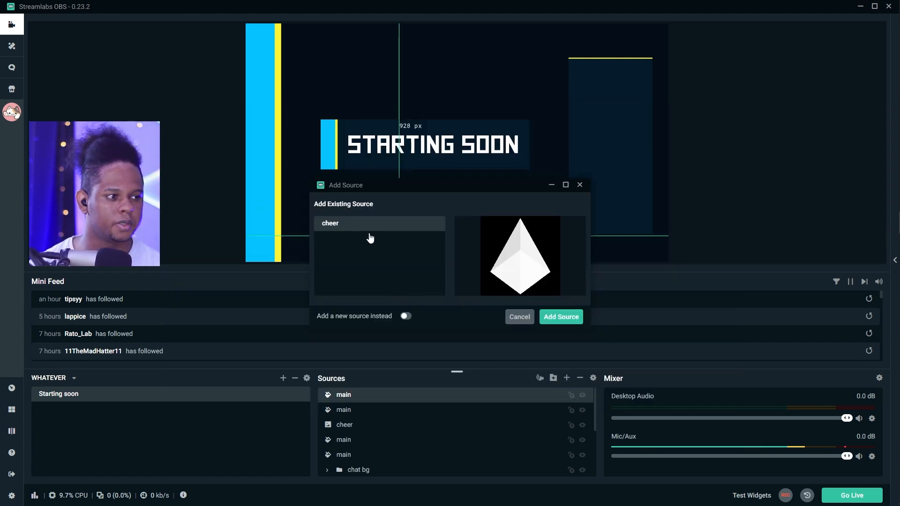
click(406, 317)
key(Return)
Load the purple star picture from the Pictures\stock folder into the subs source and accept its settings
scroll(312, 288, up, 3)
scroll(312, 288, down, 3)
scroll(312, 288, down, 4)
scroll(313, 288, up, 1)
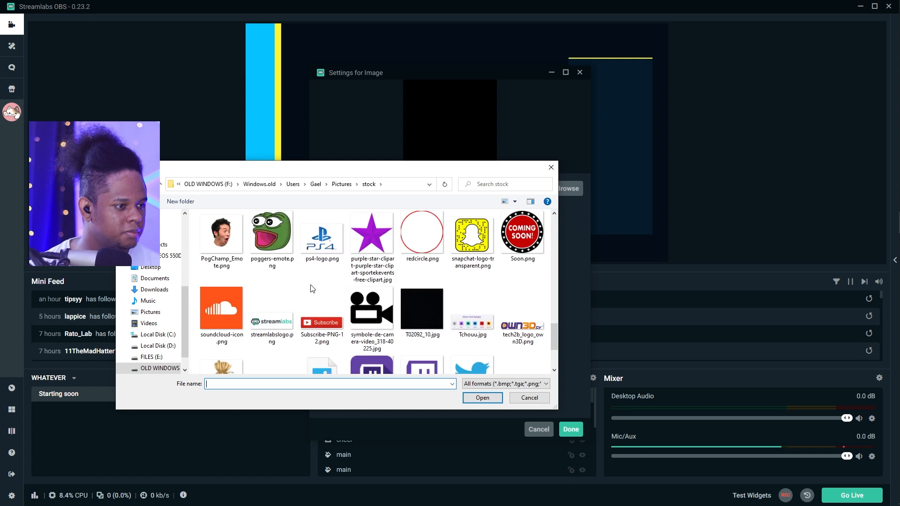
click(363, 224)
scroll(319, 279, down, 3)
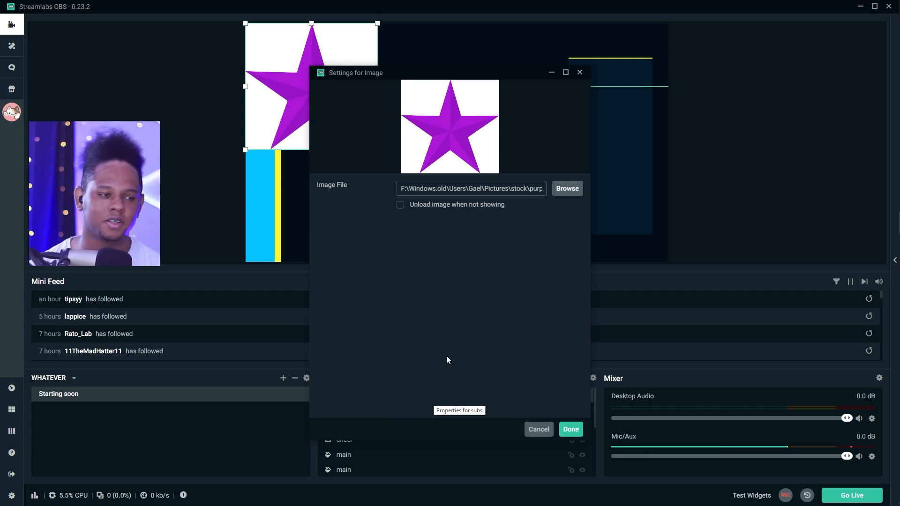
click(569, 430)
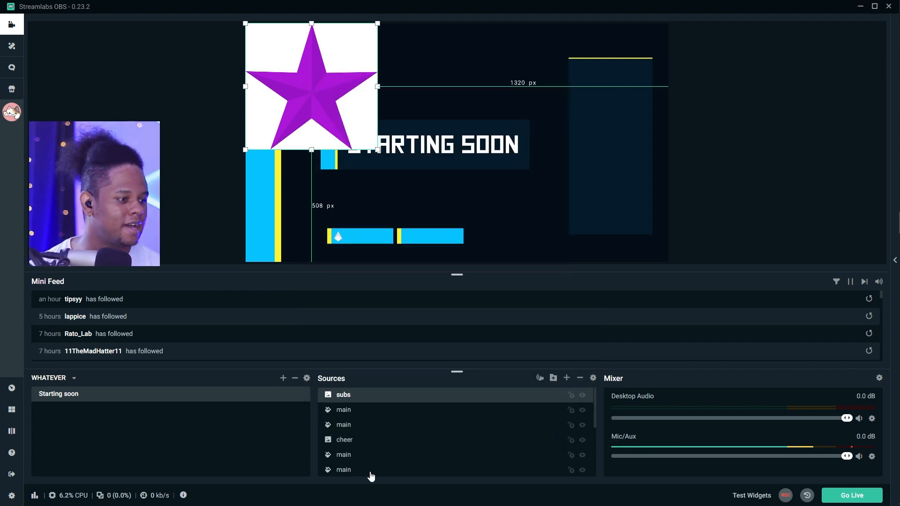
Add a Color Key filter to the subs source, keeping the filter name Color Key
right_click(342, 399)
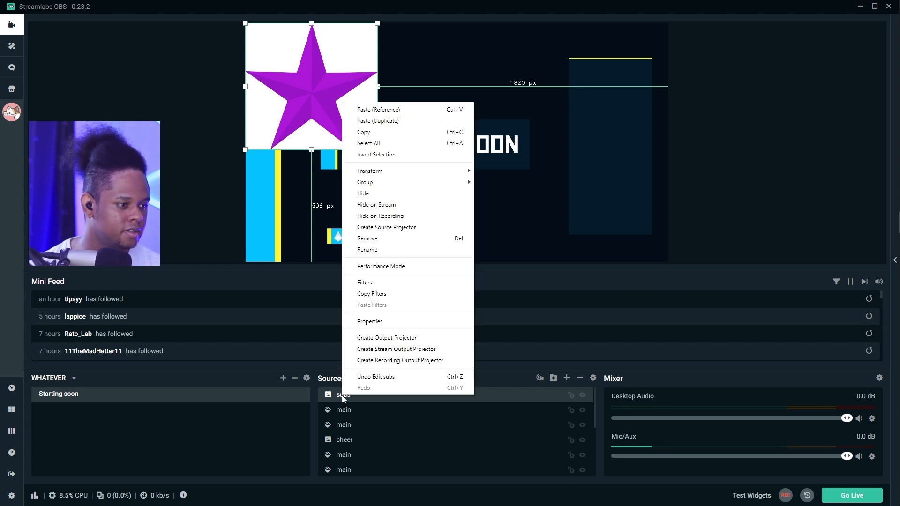
click(373, 283)
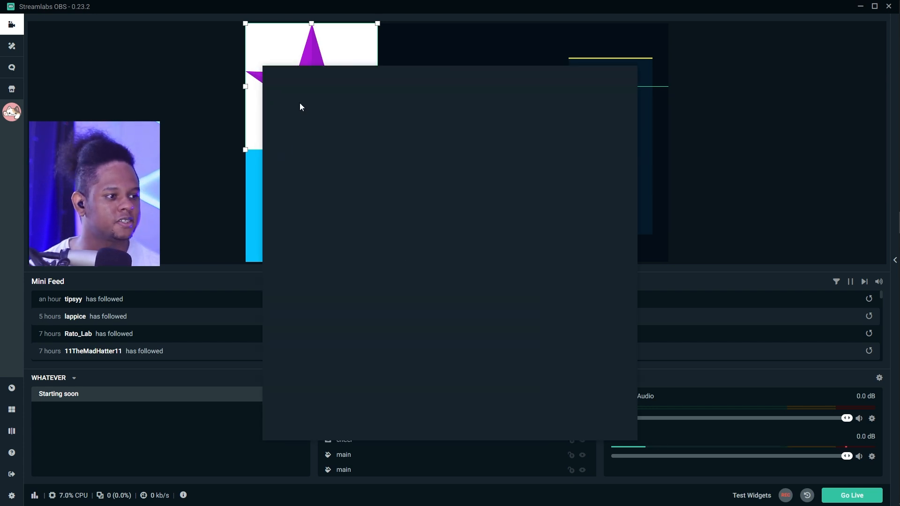
click(275, 214)
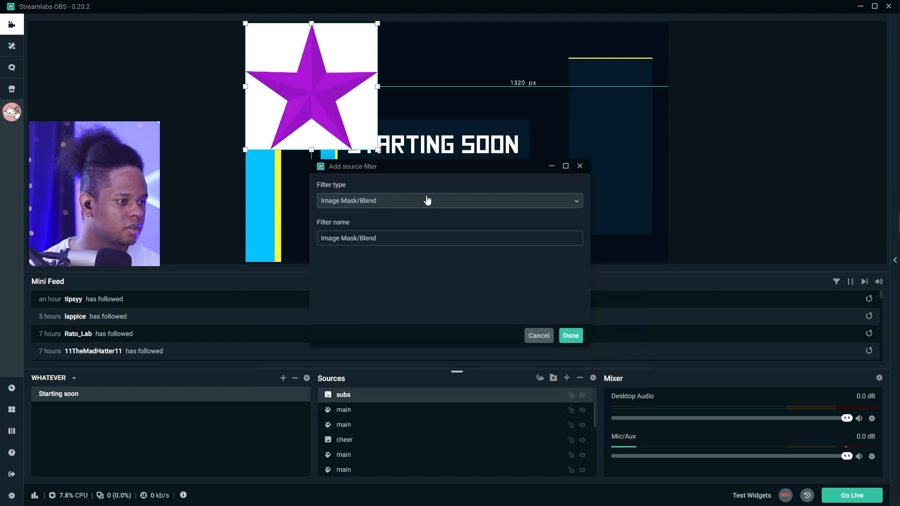
click(437, 200)
click(371, 246)
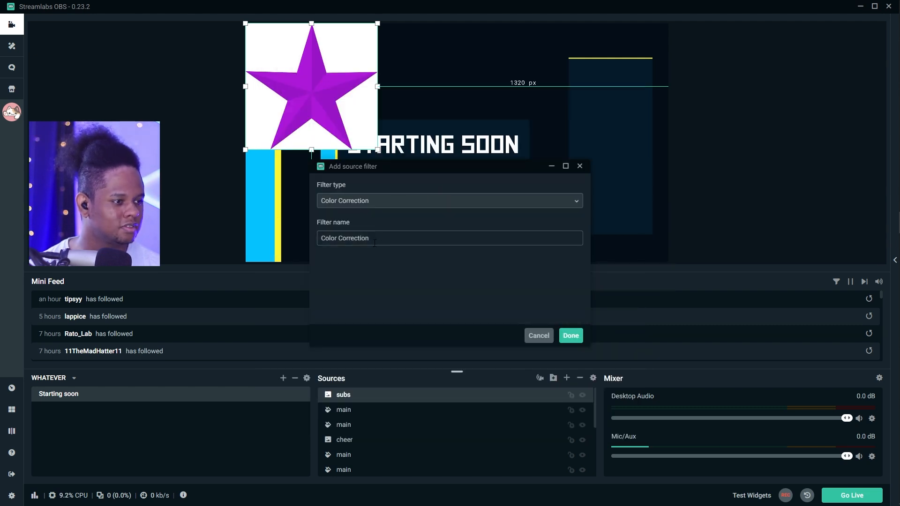
click(447, 205)
click(378, 304)
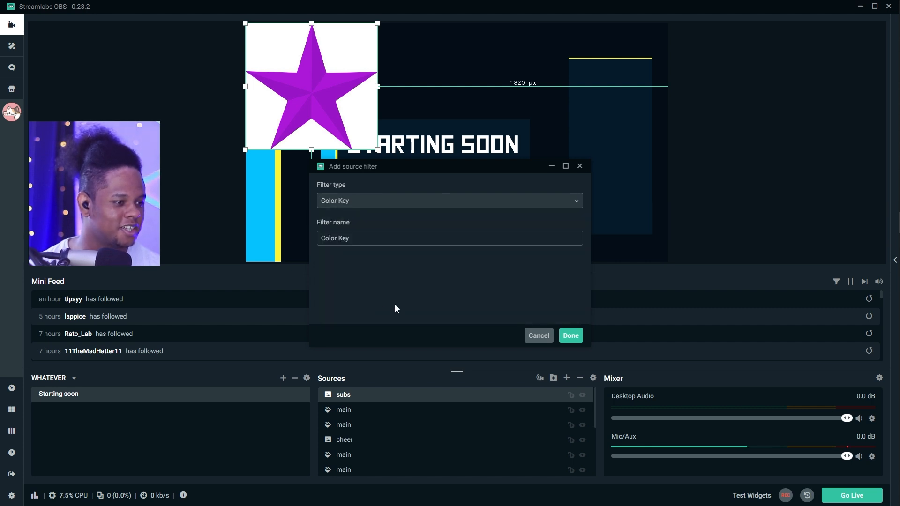
click(570, 335)
Key out the star's background with a custom white key color, similarity 442 and smoothness about 158
click(563, 215)
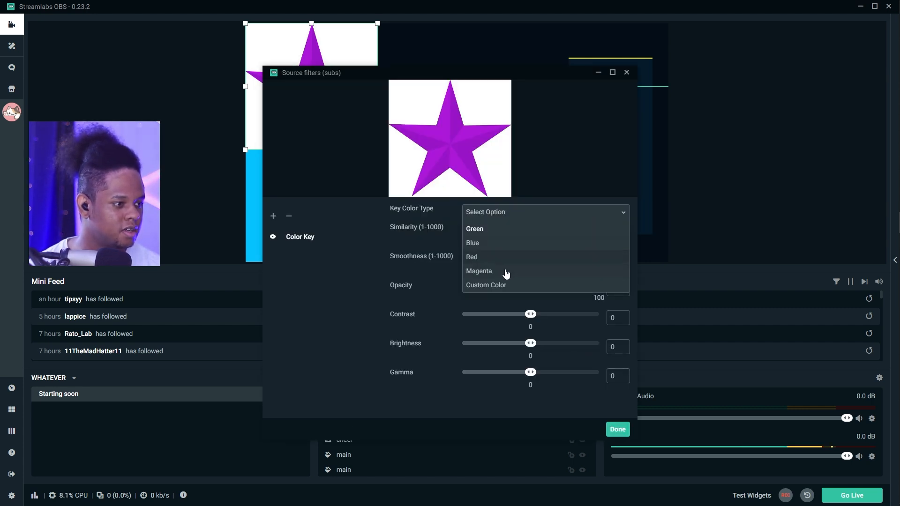
click(496, 283)
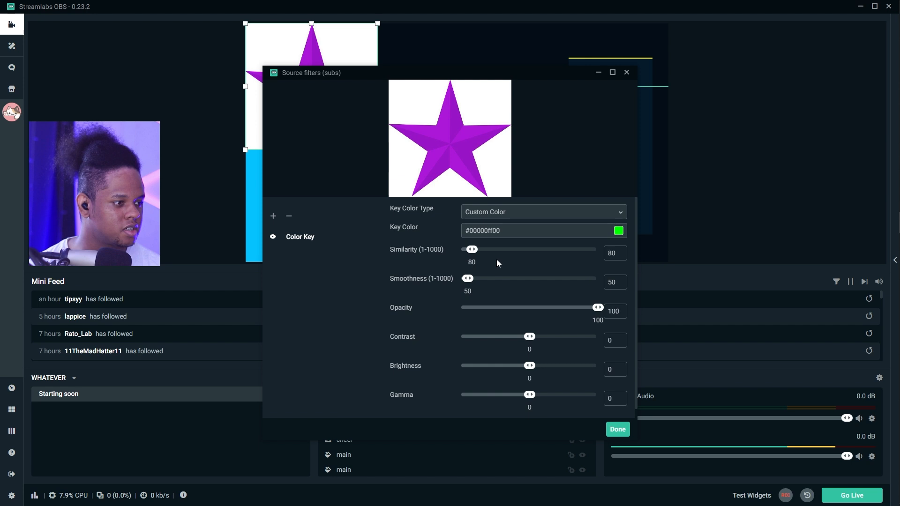
click(619, 232)
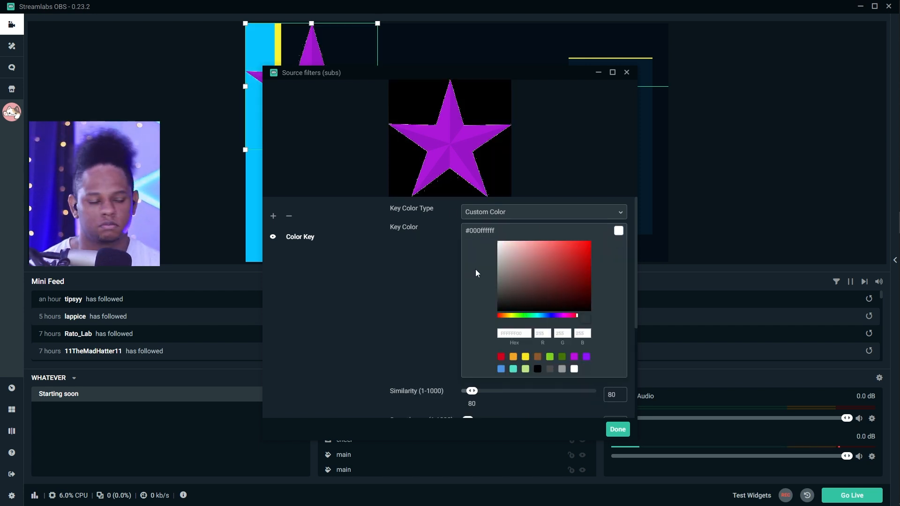
click(620, 214)
click(404, 297)
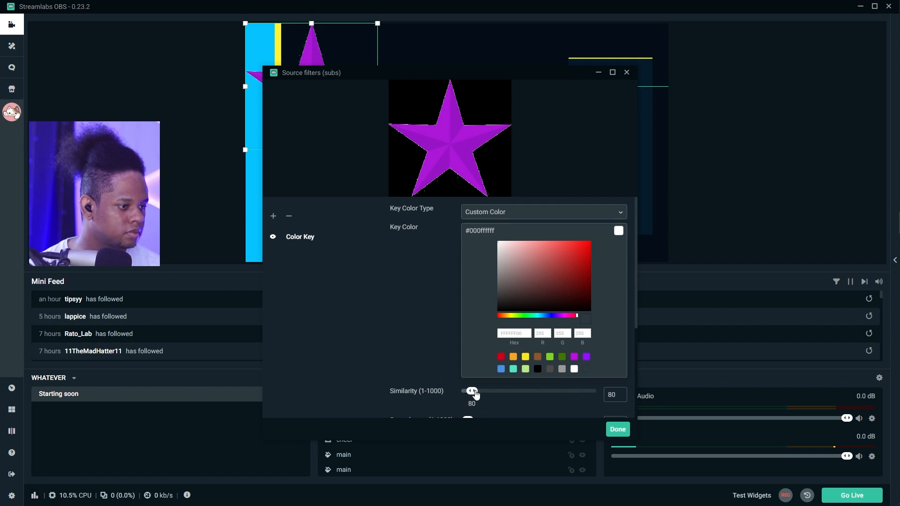
drag(503, 392, 520, 392)
scroll(476, 283, down, 3)
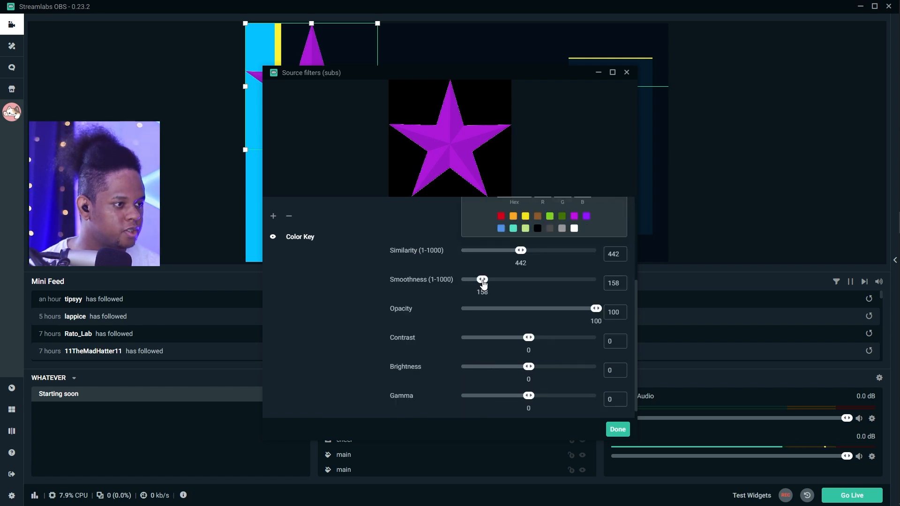
Add a Color Correction filter that whitens the star, with gamma 0.3, brightness 0.5, saturation -1 and slightly raised contrast
click(273, 217)
click(398, 205)
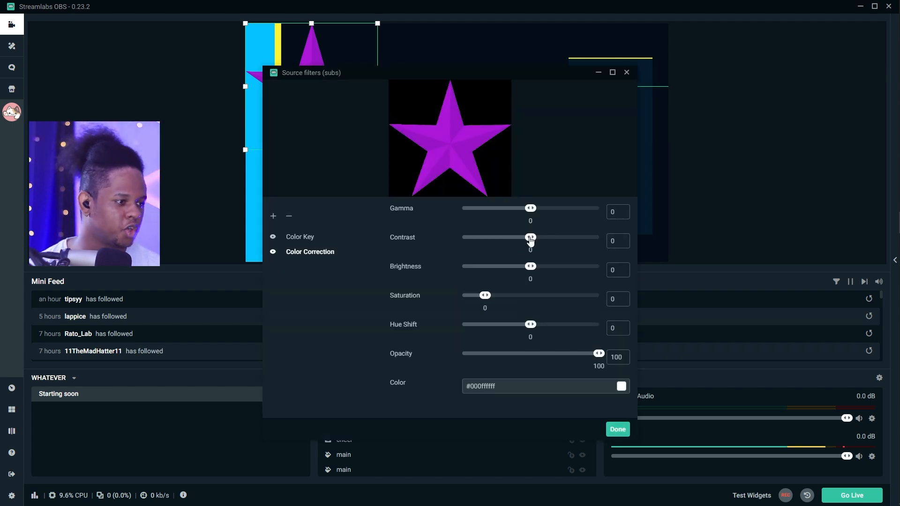
drag(543, 238, 561, 238)
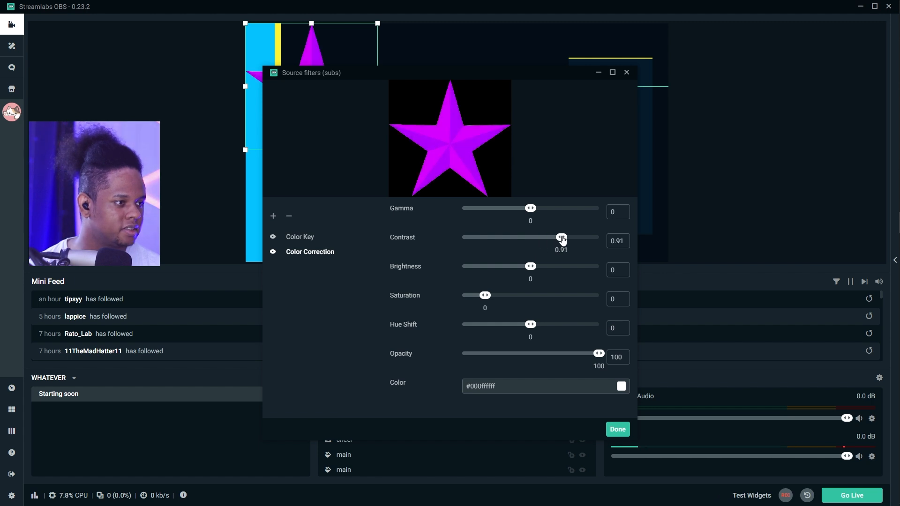
drag(530, 266, 565, 267)
drag(485, 295, 430, 296)
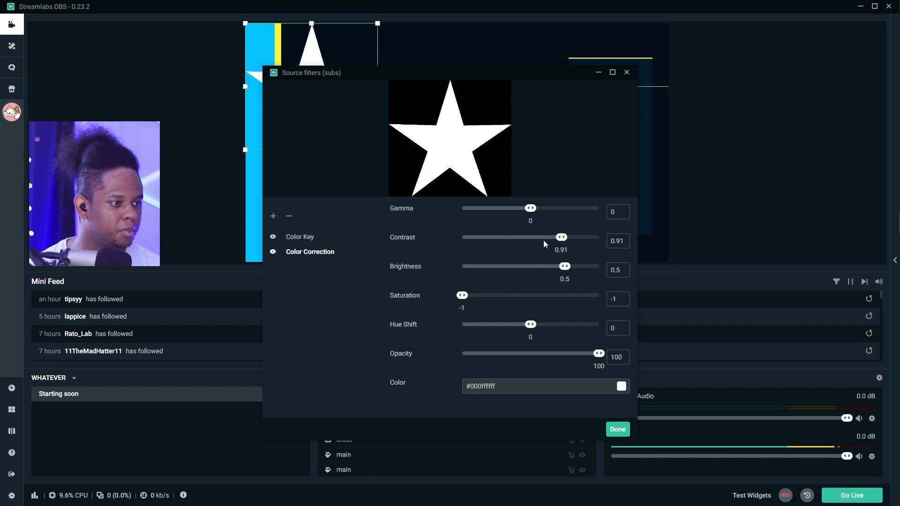
drag(554, 239, 545, 239)
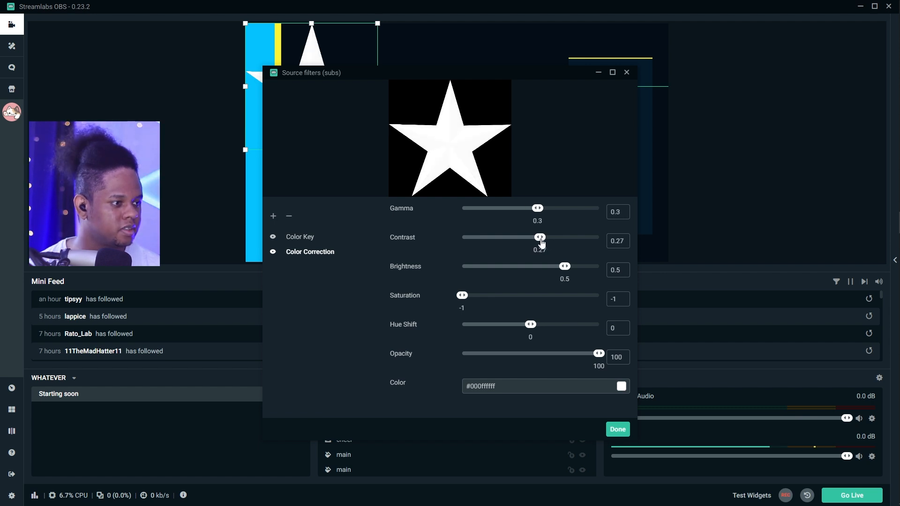
drag(540, 239, 535, 240)
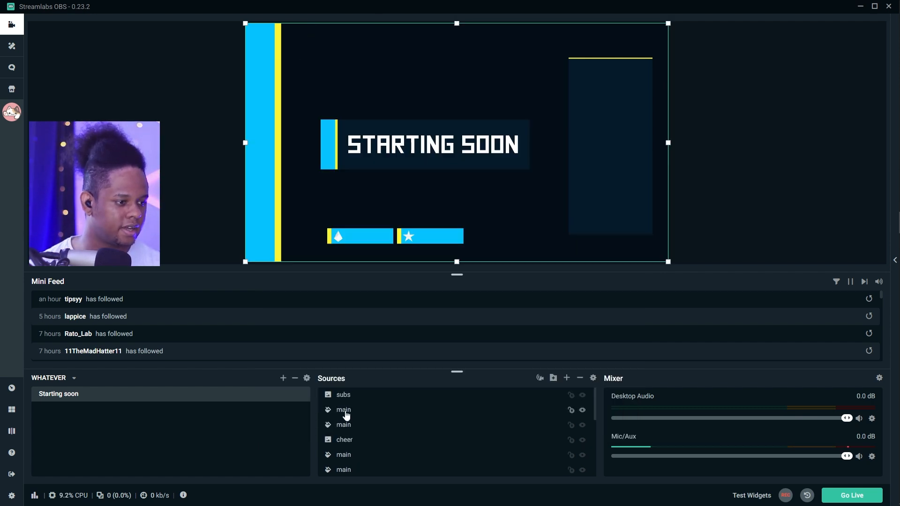
Duplicate the star's label bar and its yellow strip to make a third label bar in the row
click(346, 415)
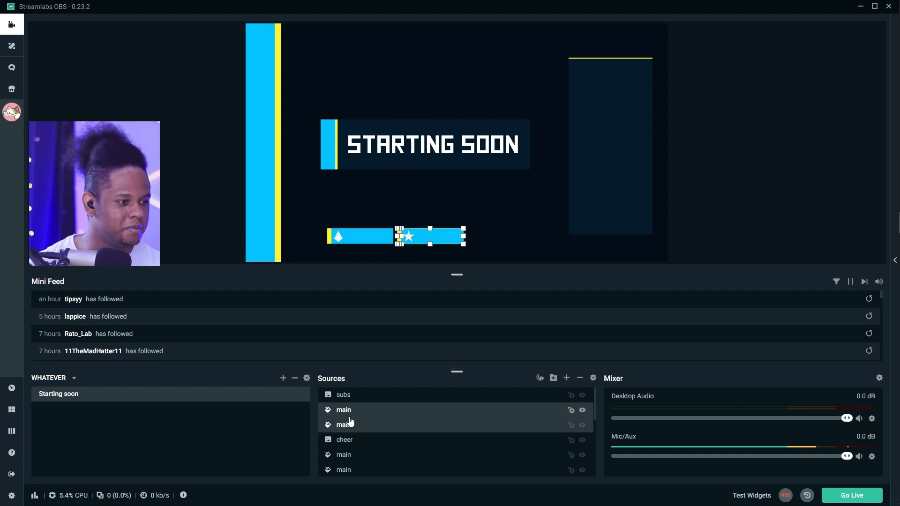
key(ctrl+v)
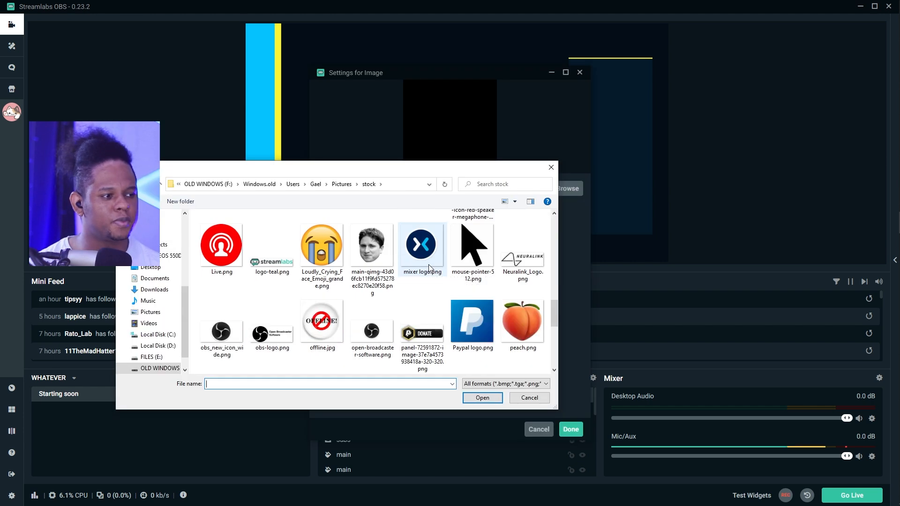
scroll(424, 251, up, 8)
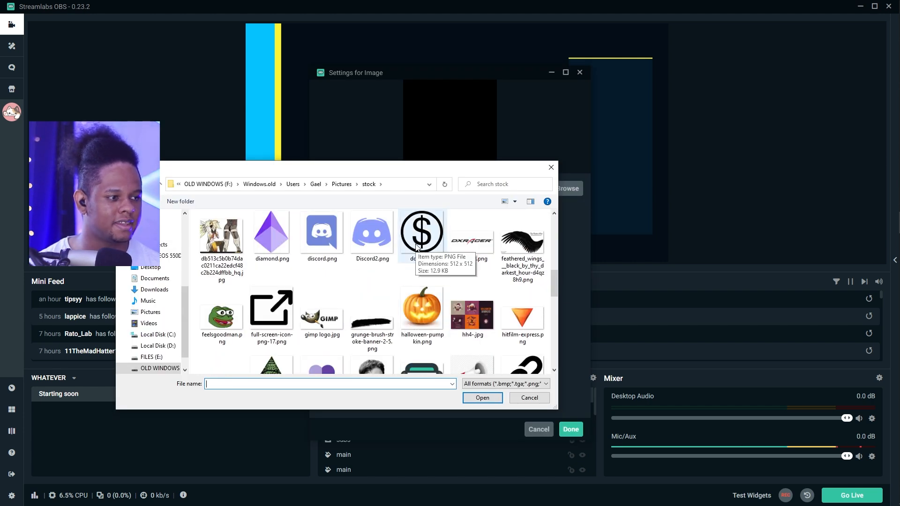
scroll(409, 284, up, 1)
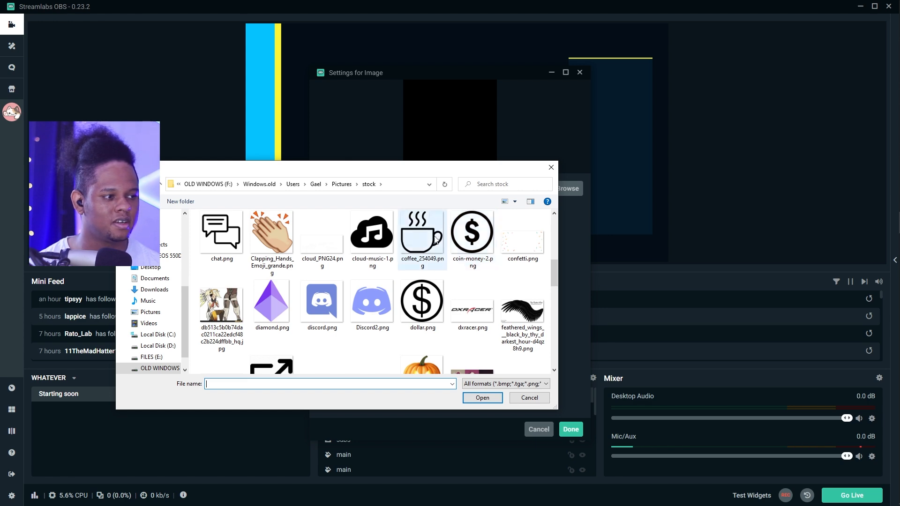
scroll(460, 226, down, 3)
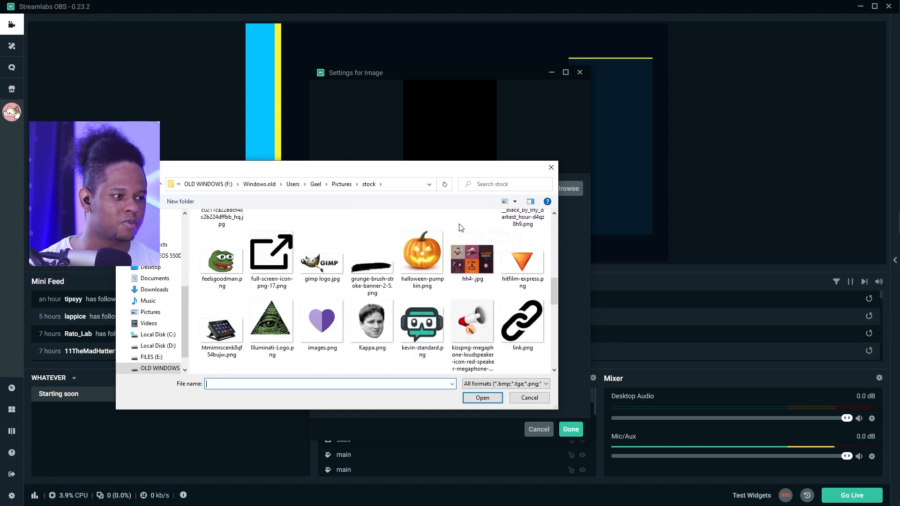
scroll(460, 228, down, 8)
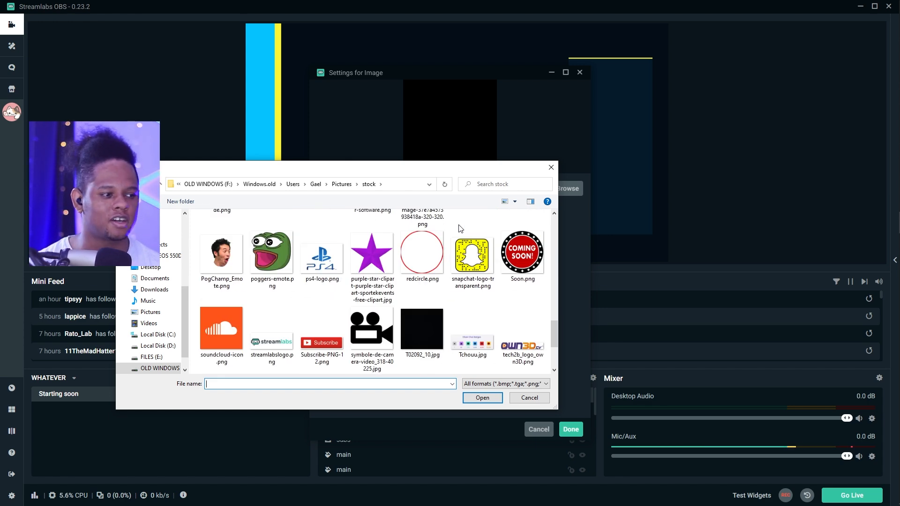
scroll(443, 244, up, 10)
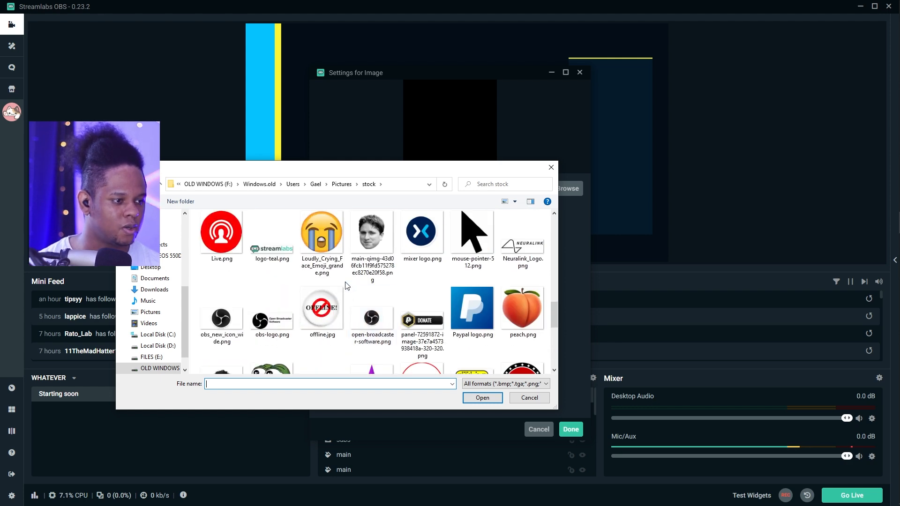
scroll(347, 286, up, 3)
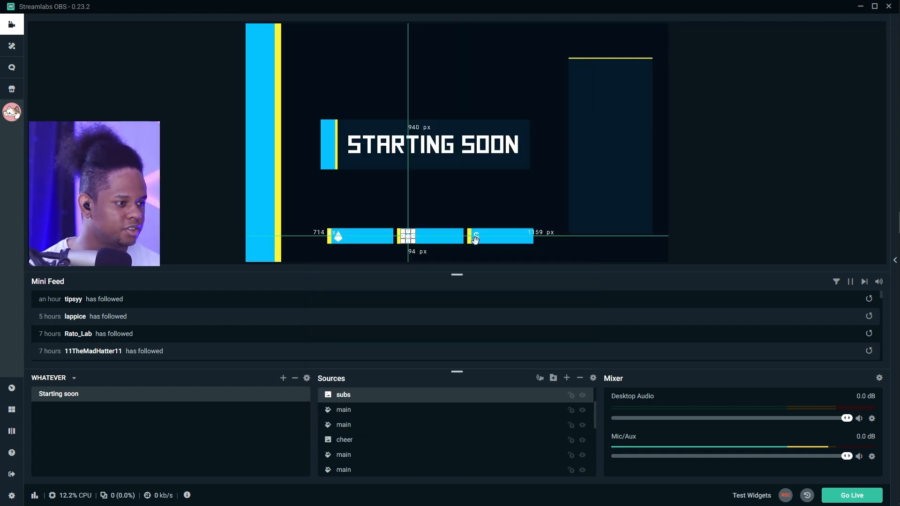
click(477, 236)
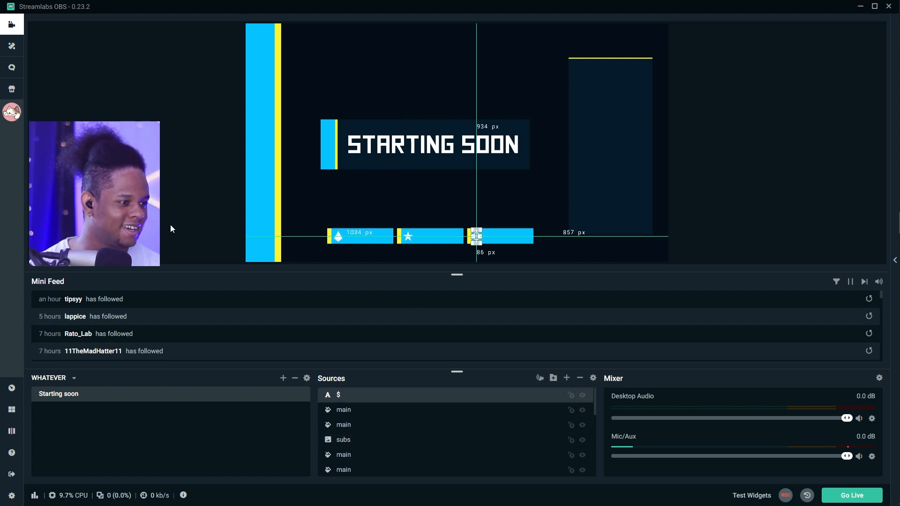
click(165, 161)
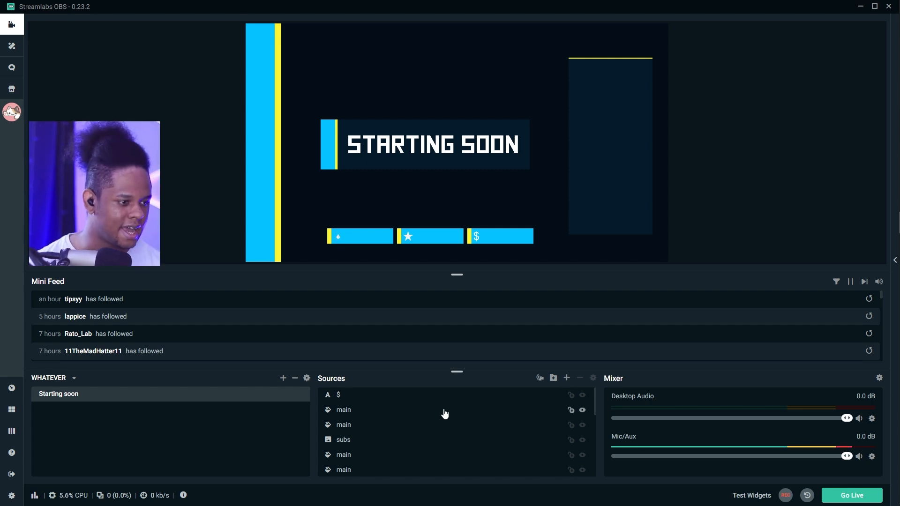
Add a Stream Label widget source named label cheer to the scene
click(568, 380)
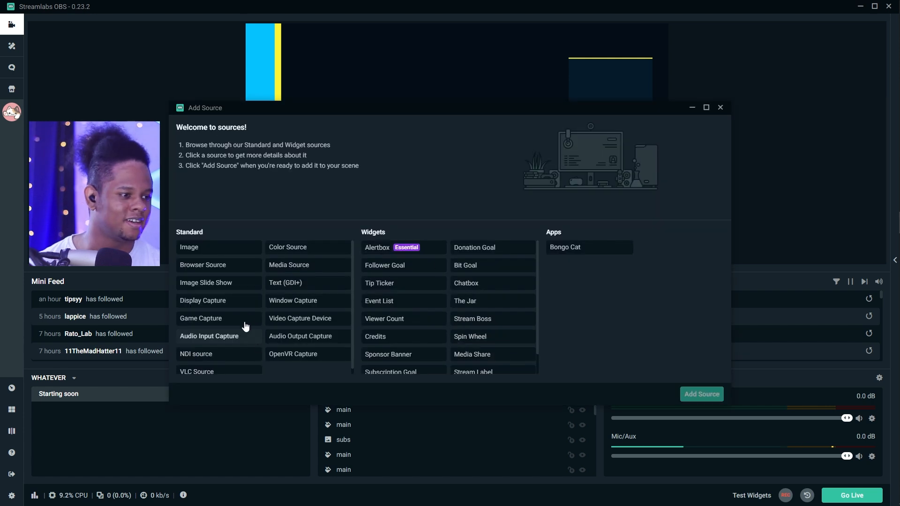
scroll(445, 299, down, 2)
click(482, 351)
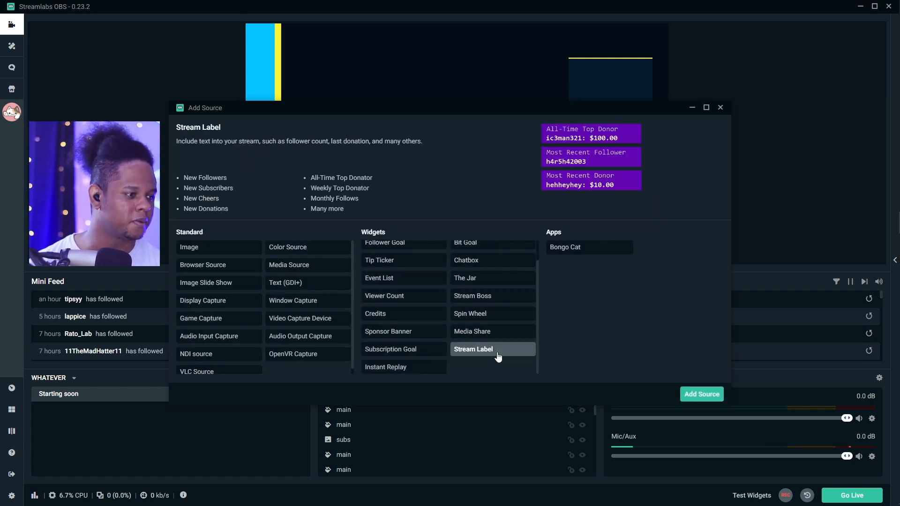
double_click(480, 352)
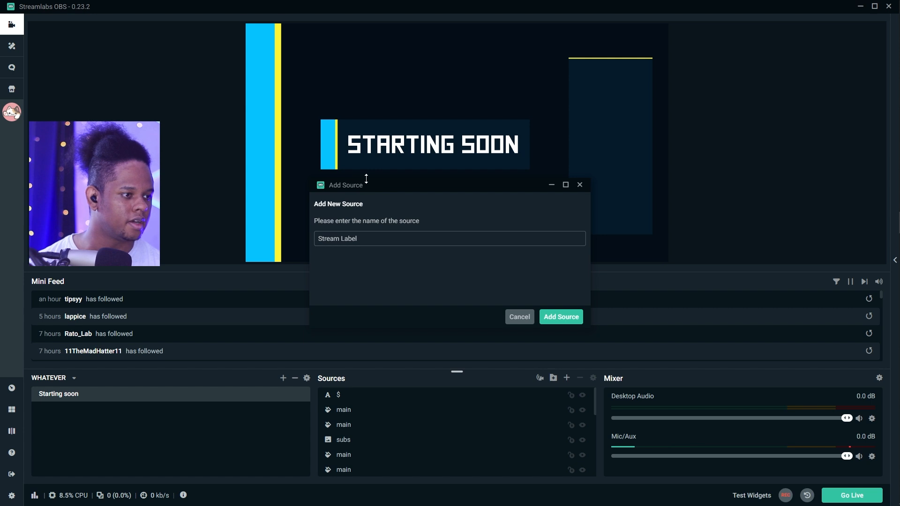
drag(374, 239, 274, 234)
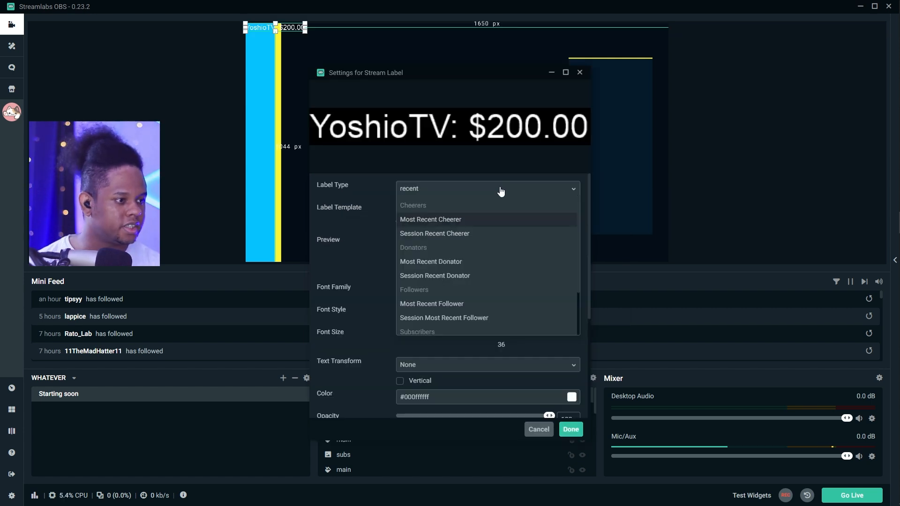
Set the label to Most Recent Cheerer in SquareFont and place it on the first bar beside the cheer icon
click(468, 219)
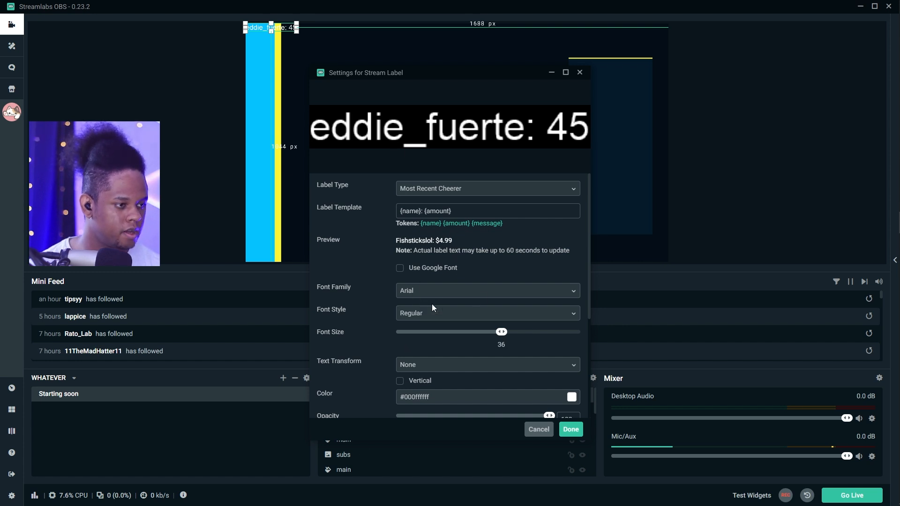
click(572, 295)
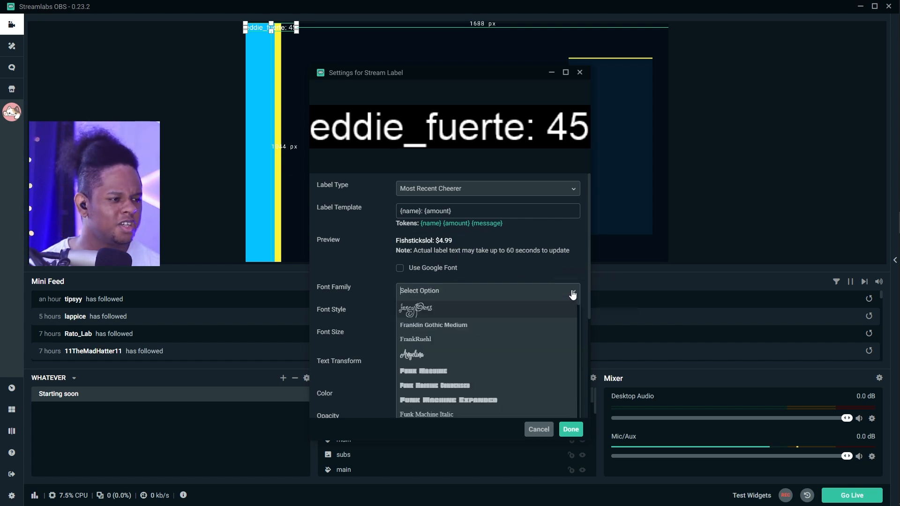
scroll(555, 346, down, 10)
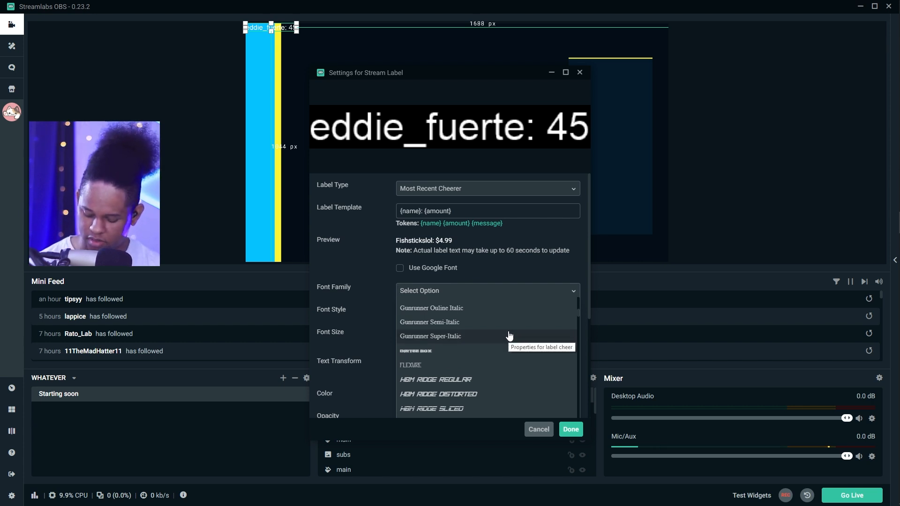
scroll(509, 336, down, 3)
click(435, 308)
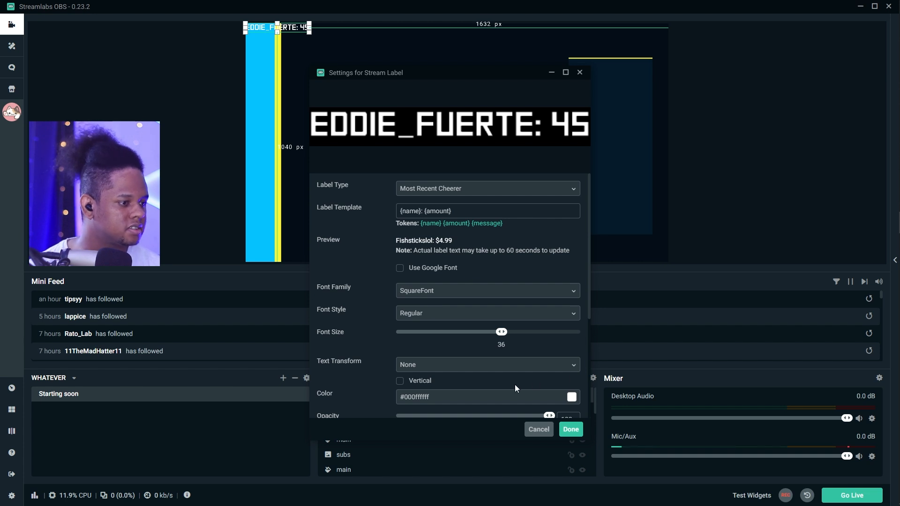
click(570, 429)
drag(261, 26, 377, 247)
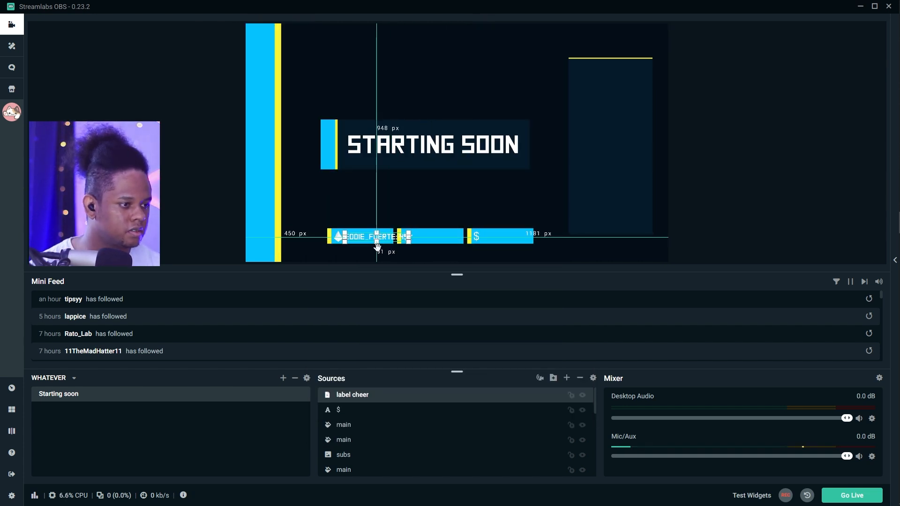
Add a Scroll filter to the label cheer source with a horizontal speed of 18
right_click(351, 396)
click(370, 279)
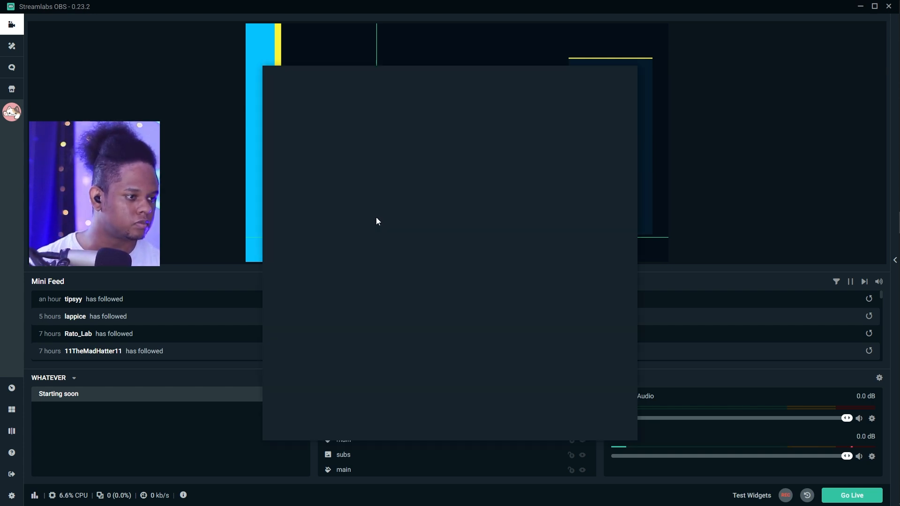
click(273, 217)
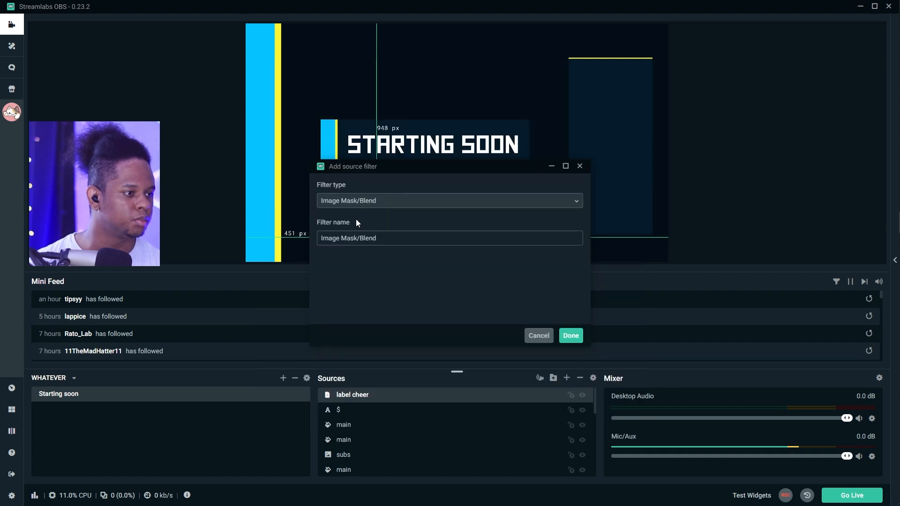
click(449, 203)
click(371, 273)
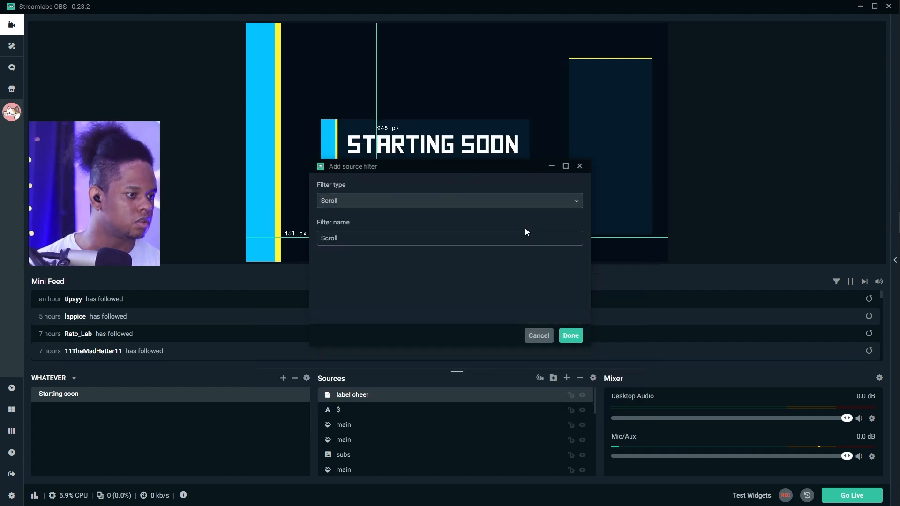
key(Return)
drag(532, 213, 534, 213)
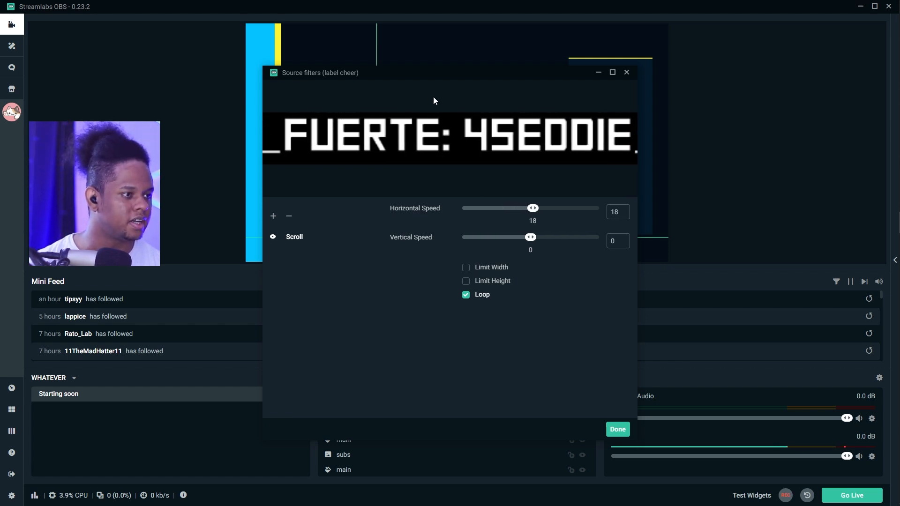
Limit the scrolling label's width to 200 so it fits inside the cheer bar
drag(377, 73, 578, 46)
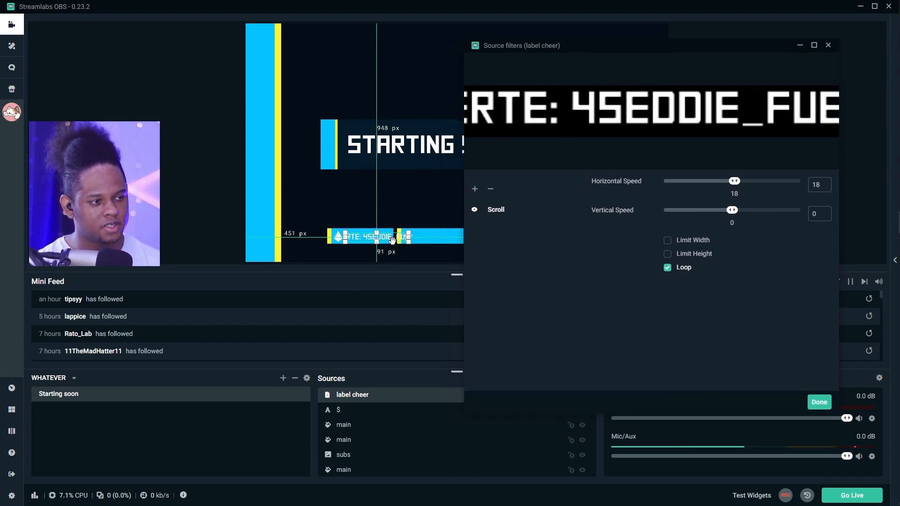
click(668, 241)
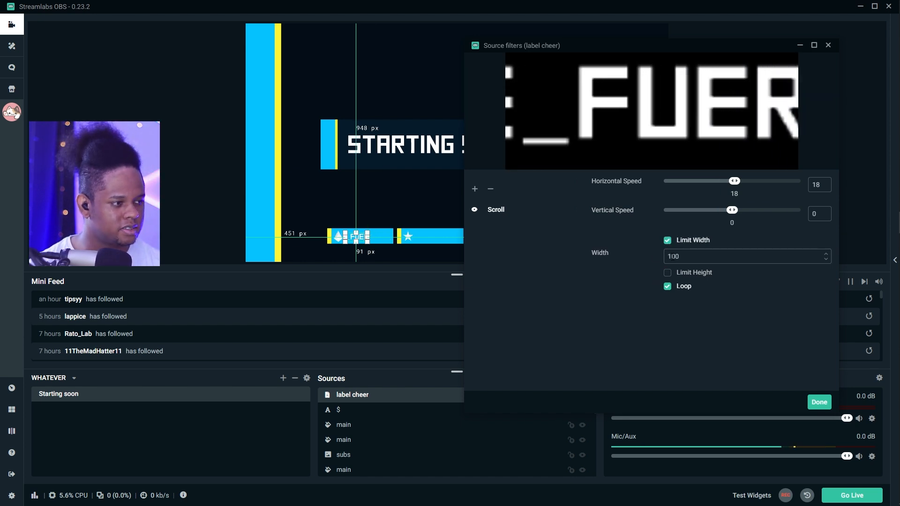
drag(675, 256, 652, 257)
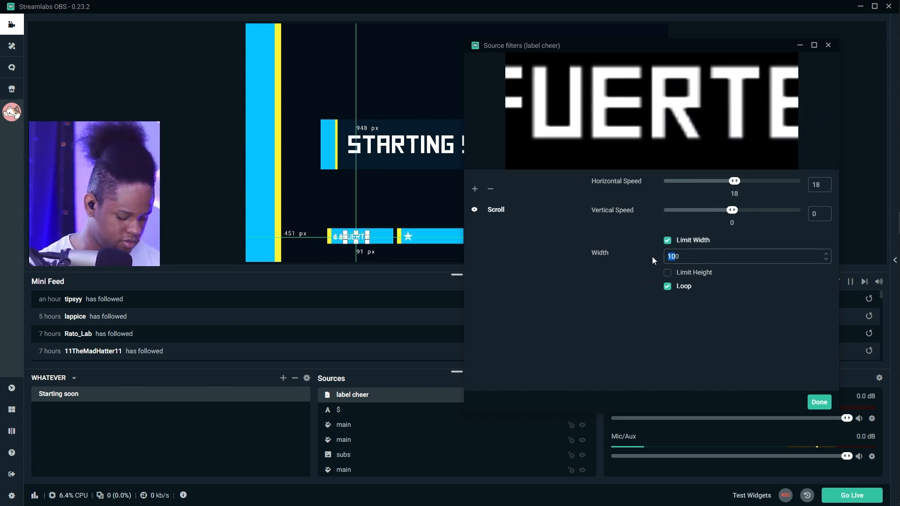
text(25)
key(BackSpace)
text(0)
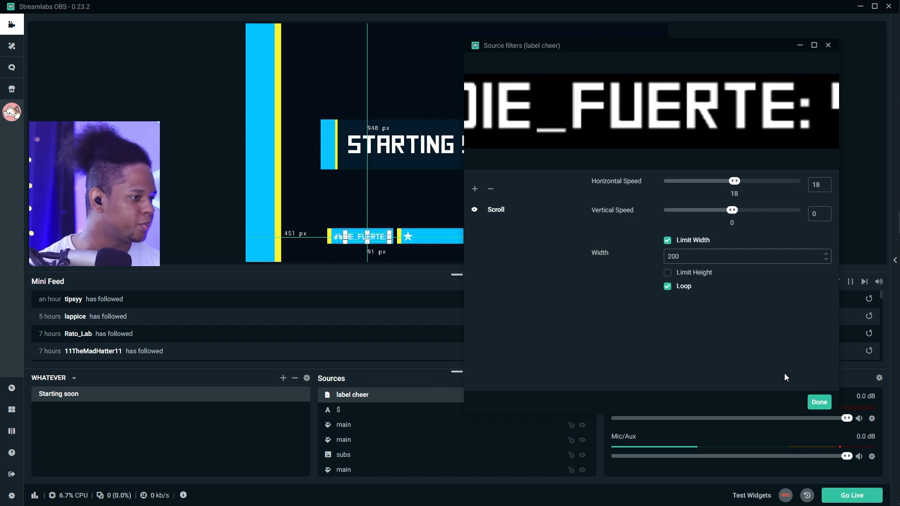
click(817, 402)
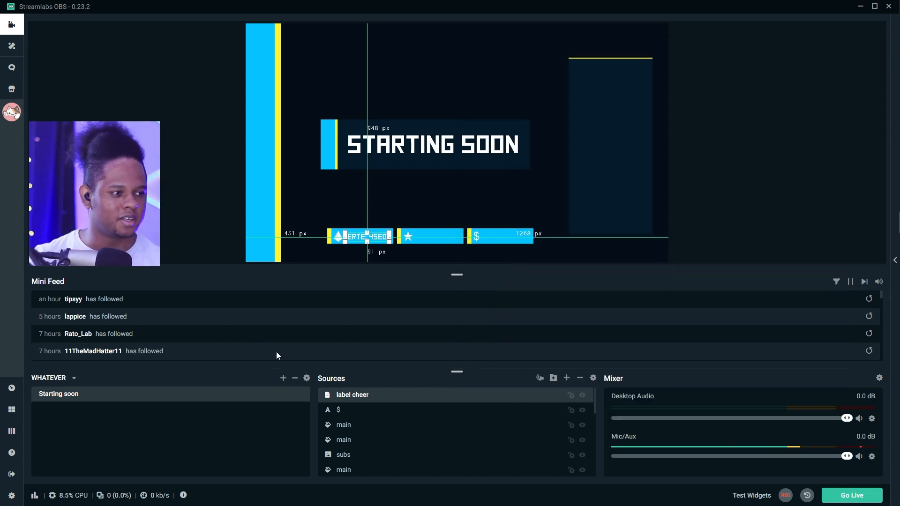
Duplicate the label cheer source and place the copy on the star bar
right_click(359, 399)
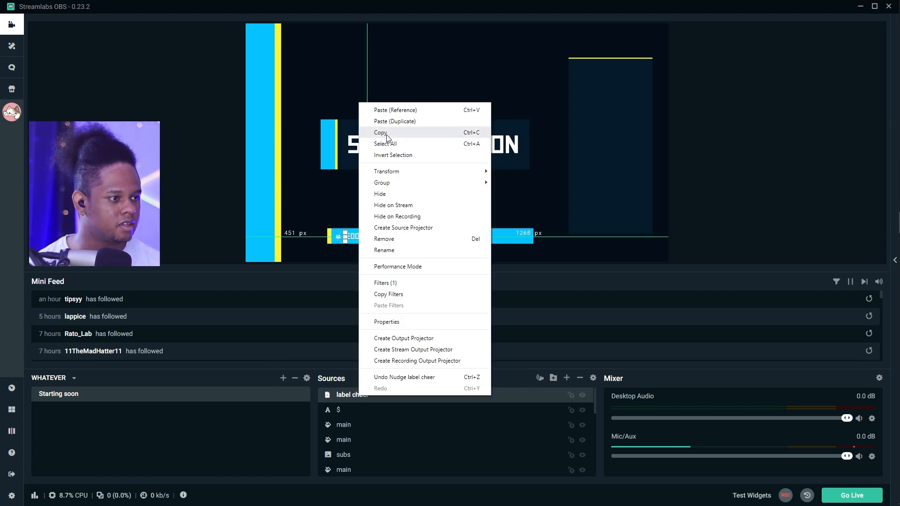
click(375, 133)
right_click(362, 386)
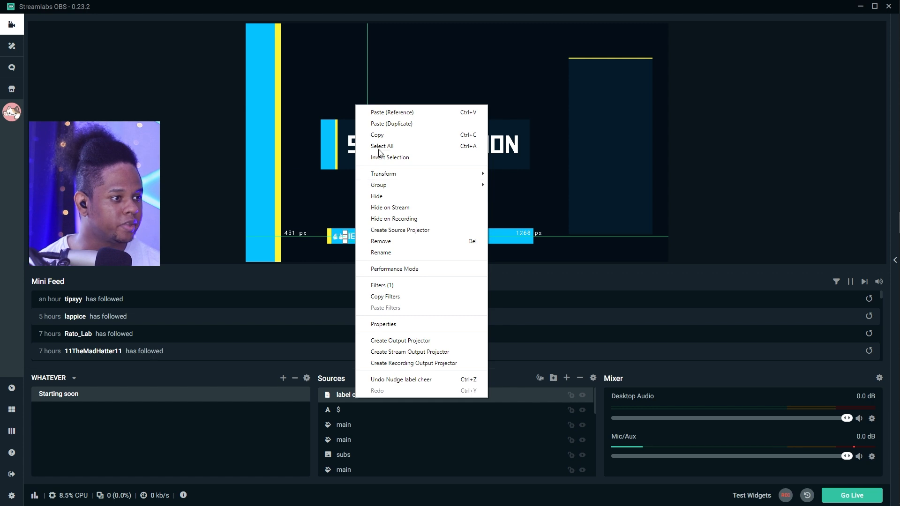
click(391, 124)
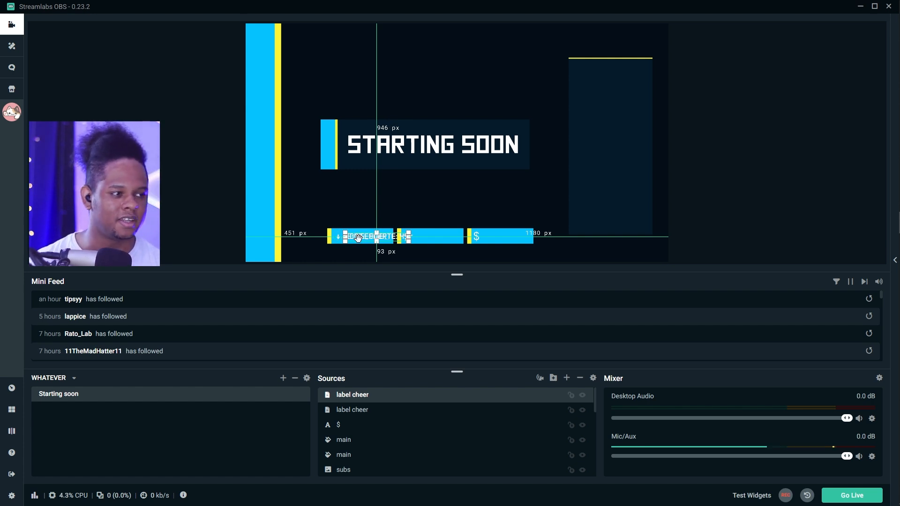
drag(361, 236, 432, 238)
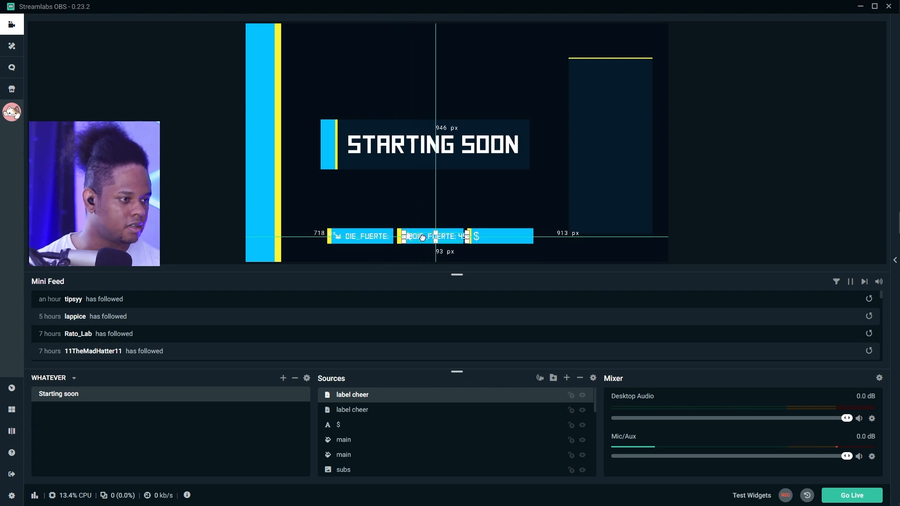
Paste another duplicate of the cheer label and place it on the dollar bar
right_click(365, 95)
click(400, 113)
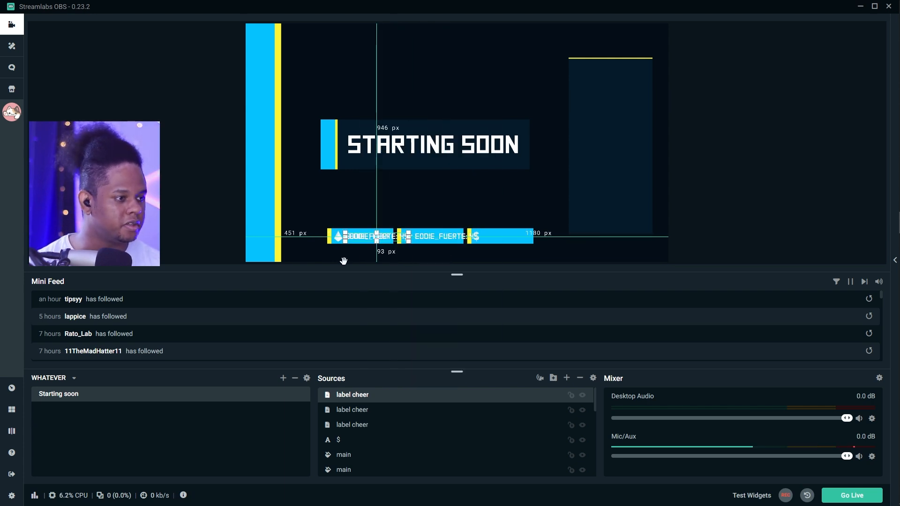
drag(357, 241, 493, 241)
Copy the Scroll filter from the original cheer label and paste it onto both duplicated labels
click(346, 416)
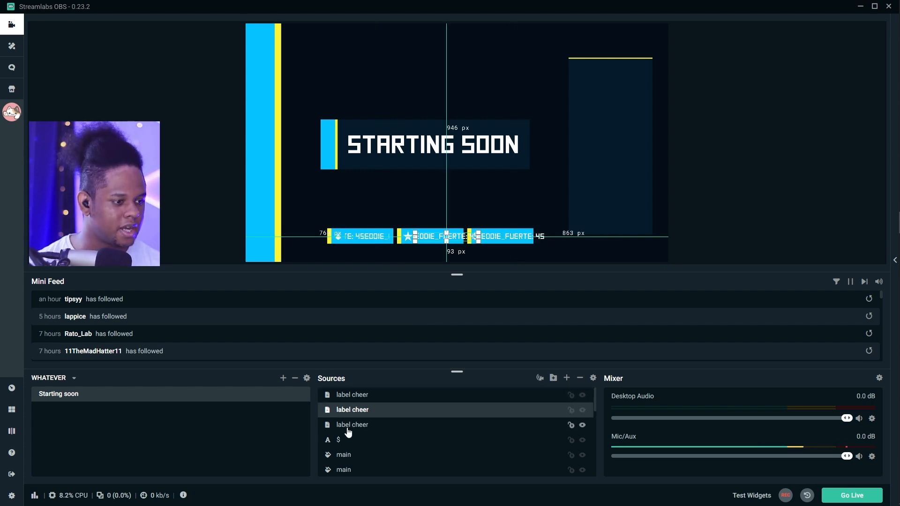
click(348, 426)
right_click(349, 428)
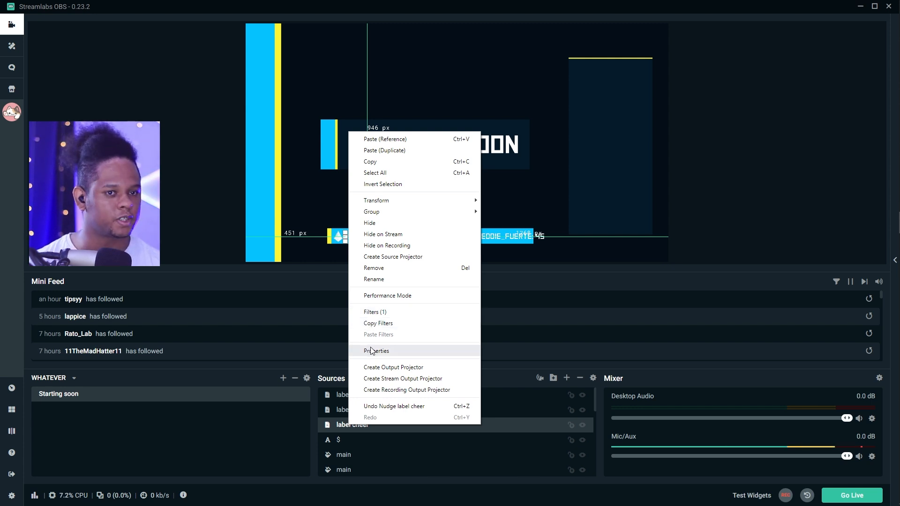
click(379, 324)
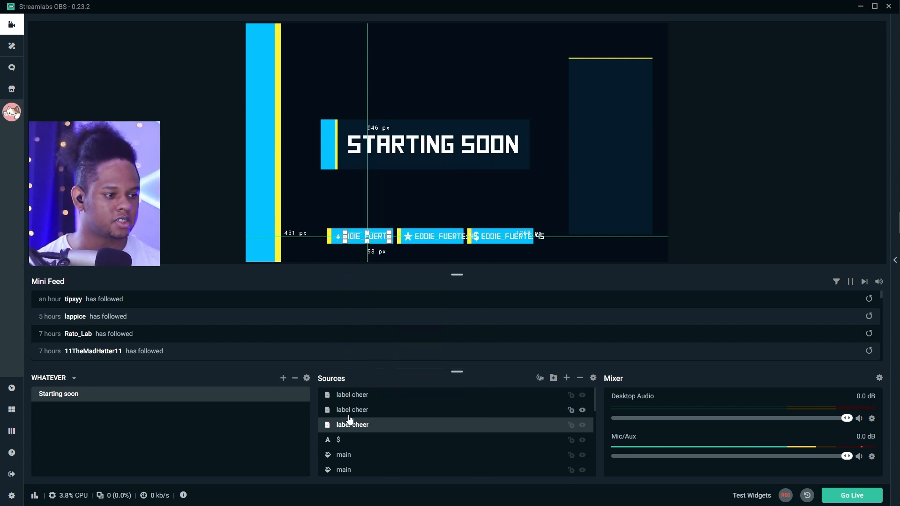
click(352, 410)
right_click(352, 411)
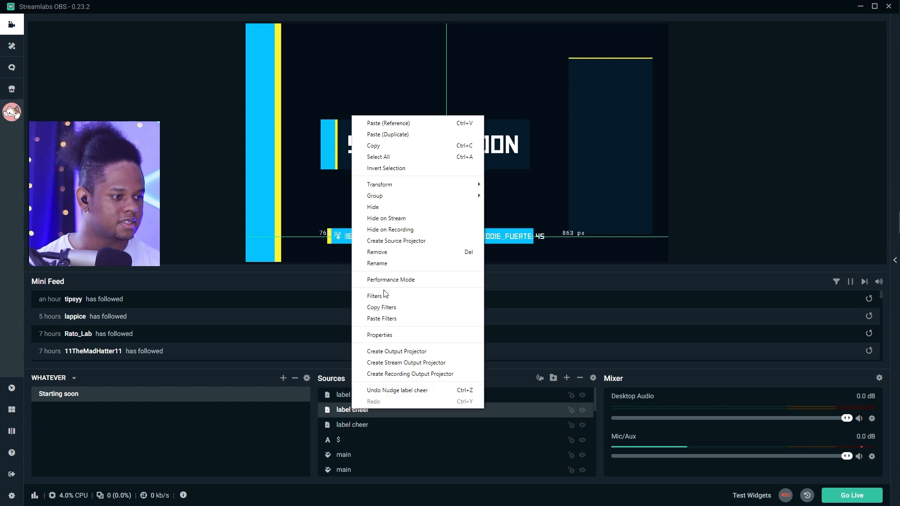
click(382, 319)
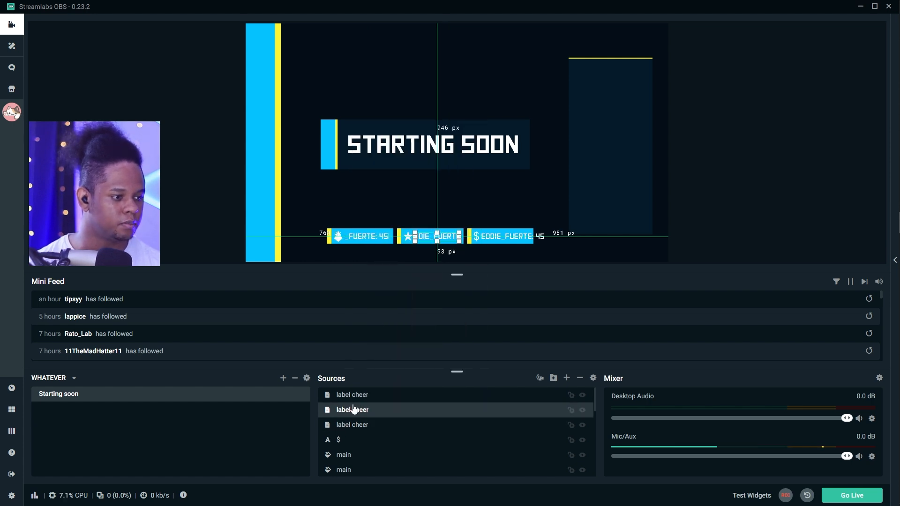
click(361, 396)
right_click(363, 397)
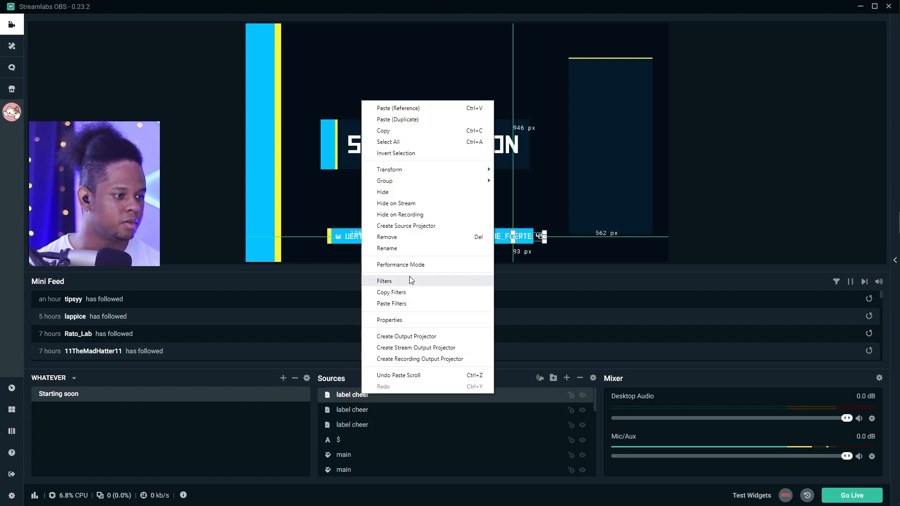
click(401, 303)
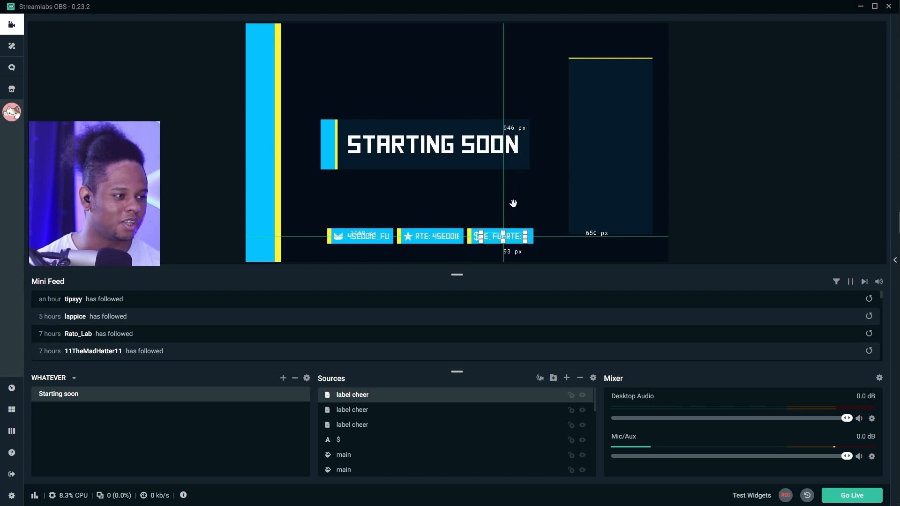
Nudge the labels on the dollar and star bars slightly to the right, clear of their icons
drag(486, 239, 490, 239)
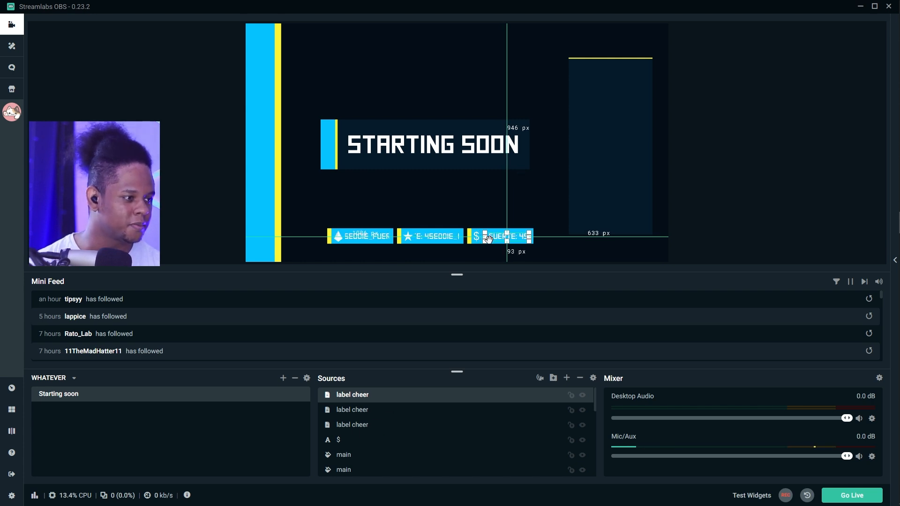
click(345, 410)
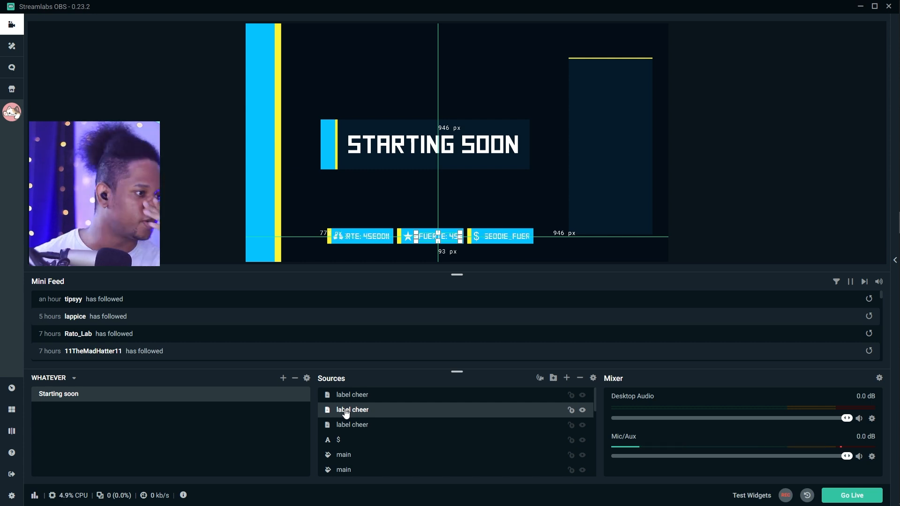
Group all the cheer labels, icons and bar sources into a folder named Labels bar
click(349, 394)
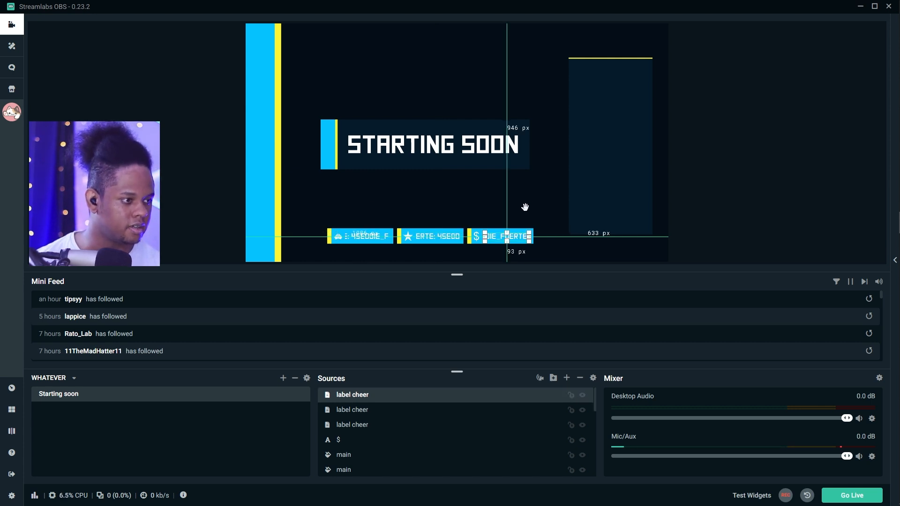
scroll(352, 434, down, 2)
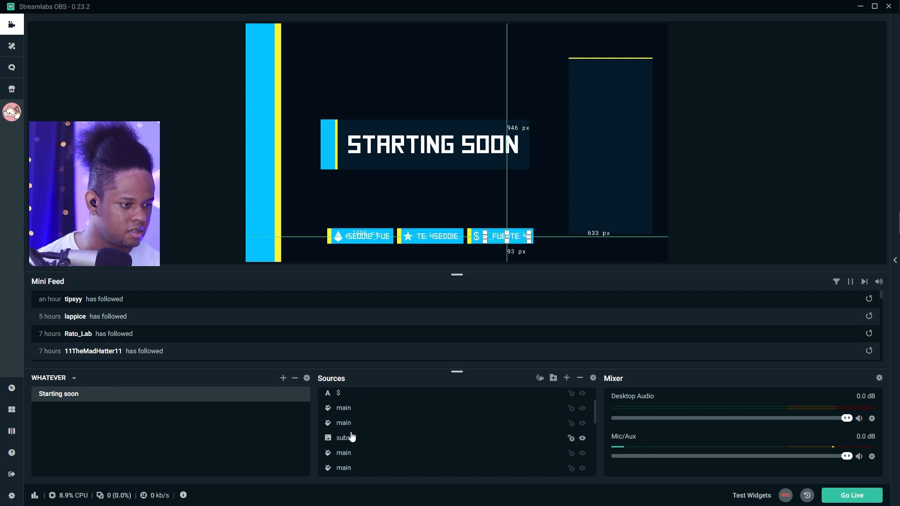
shift+click(339, 422)
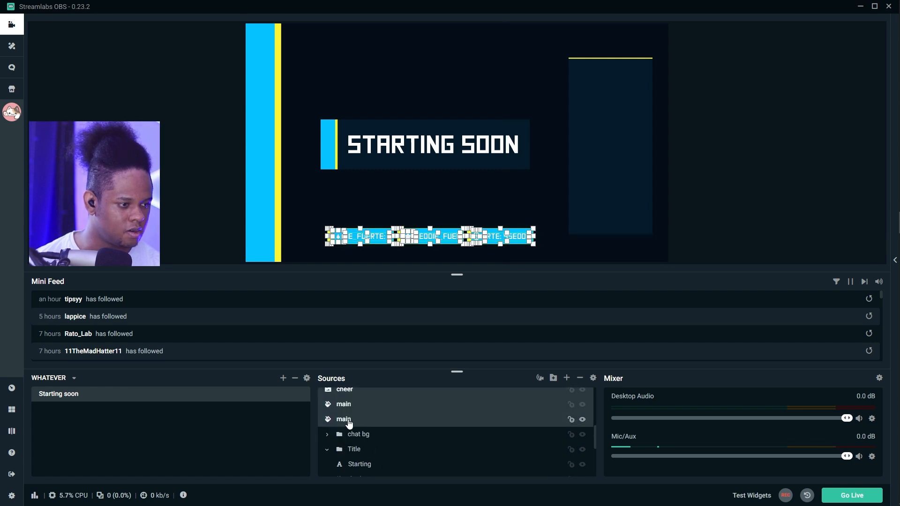
click(553, 378)
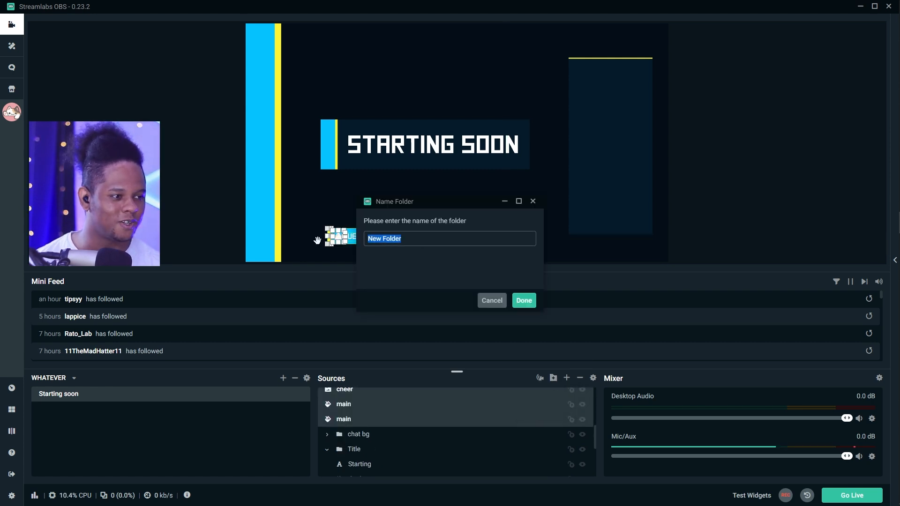
text(Labels bar)
key(Return)
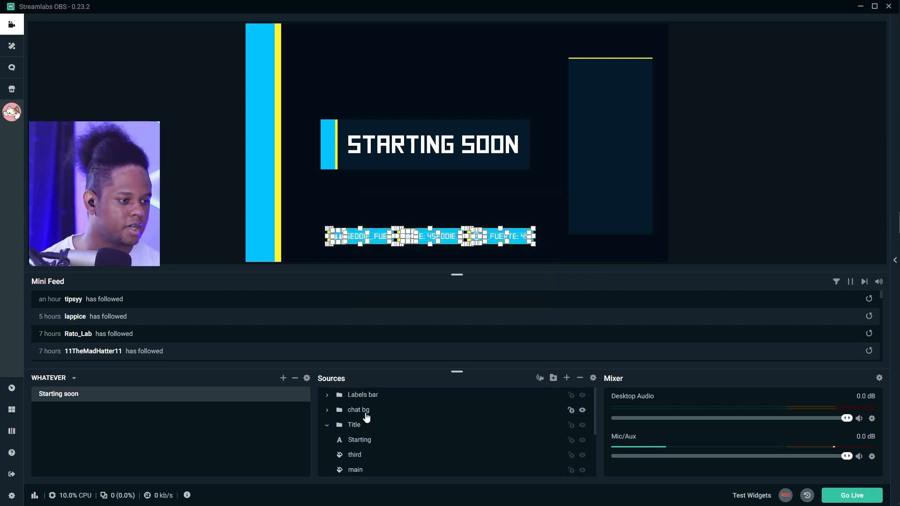
Scale the Labels bar group down slightly and move it lower, centred beneath the title banner
click(583, 396)
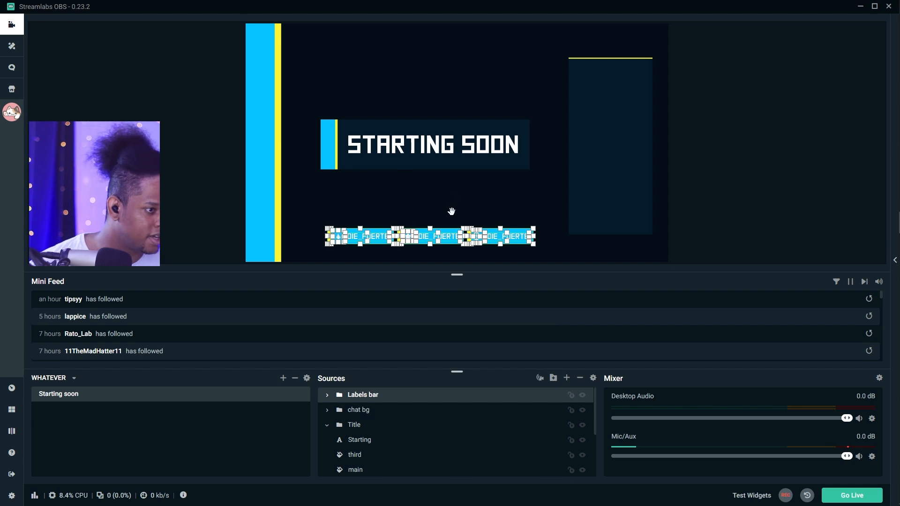
drag(535, 228, 533, 228)
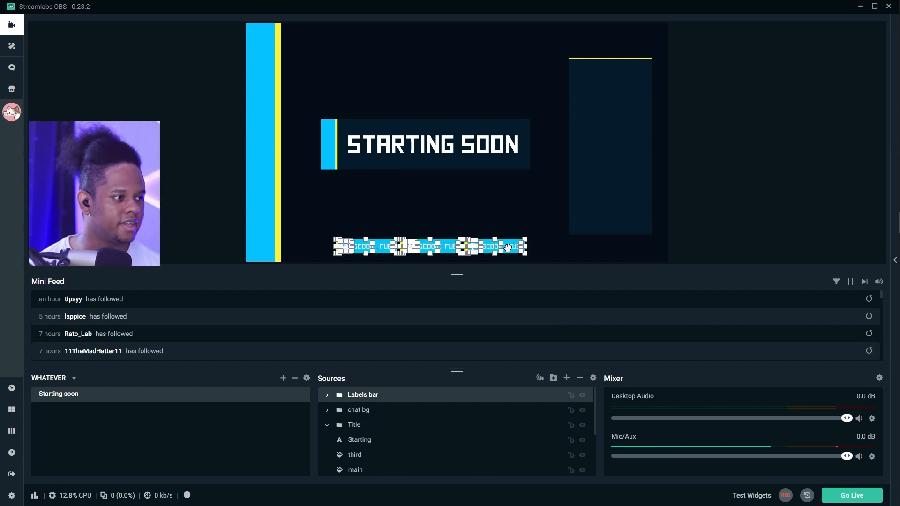
click(606, 157)
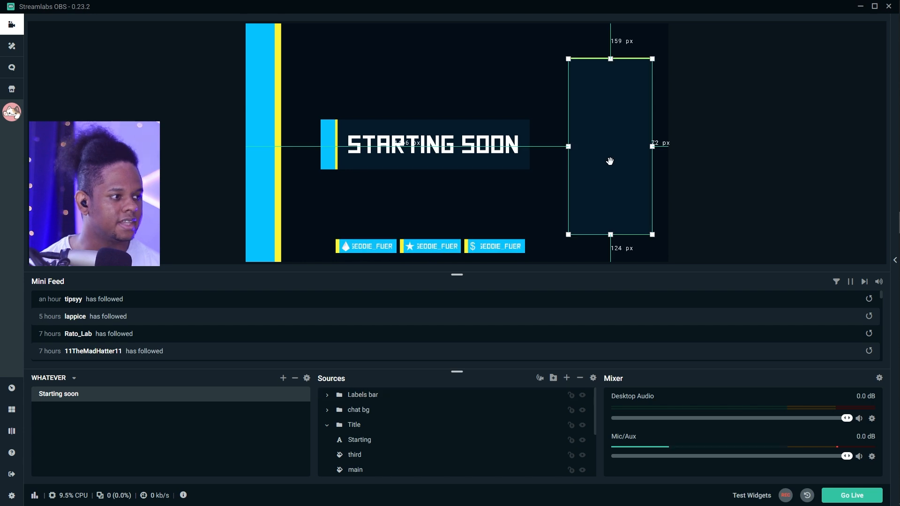
Add a Chatbox widget source named Chatbox and place it over the chat background panel
click(377, 426)
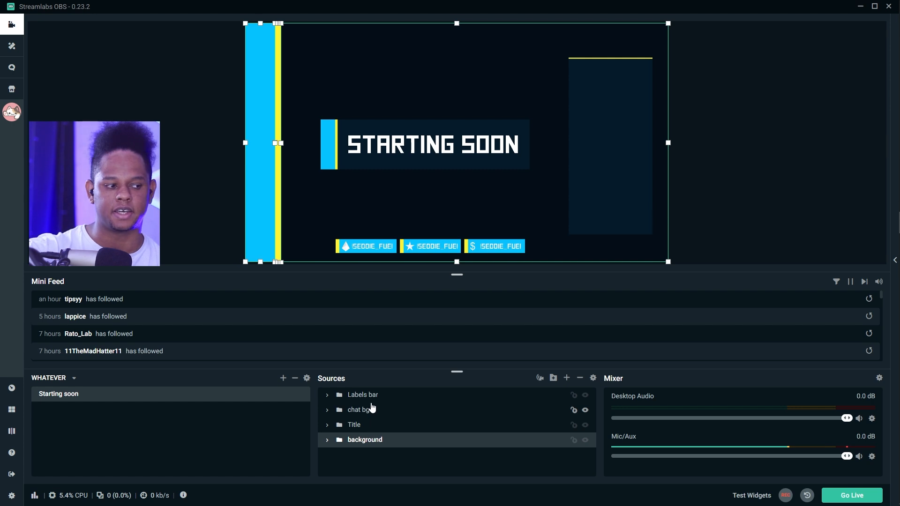
click(339, 406)
click(382, 429)
click(567, 378)
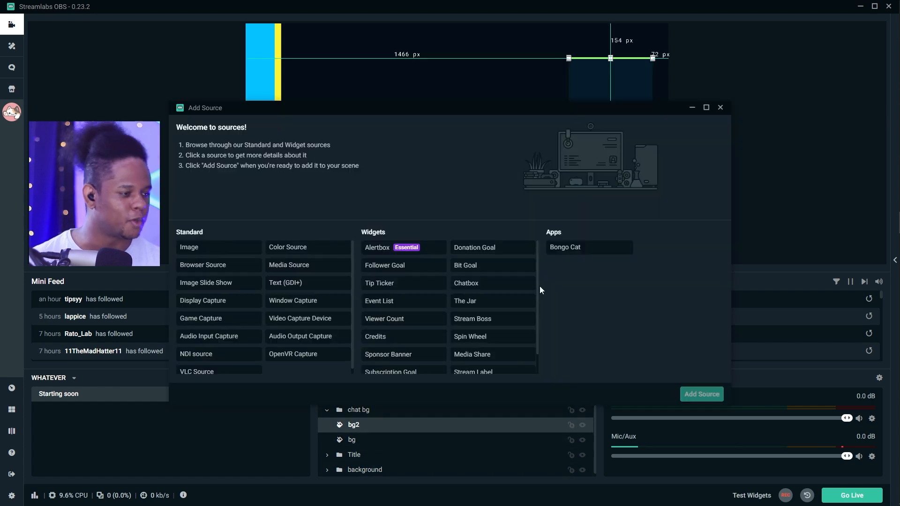
click(470, 284)
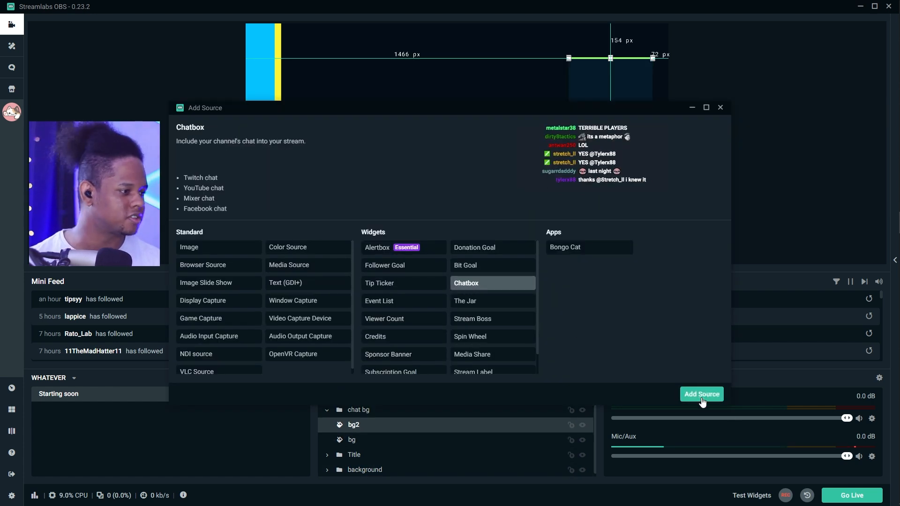
click(701, 394)
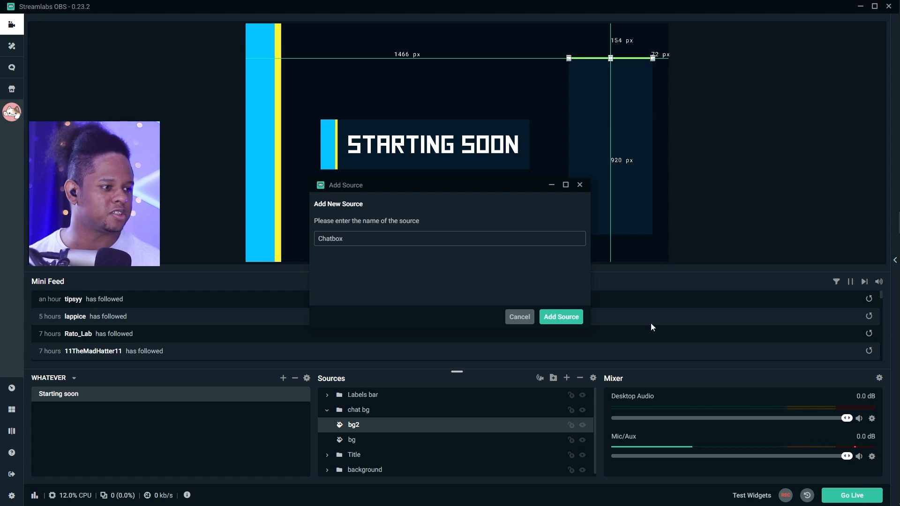
click(571, 319)
drag(570, 29, 91, 50)
drag(347, 145, 618, 140)
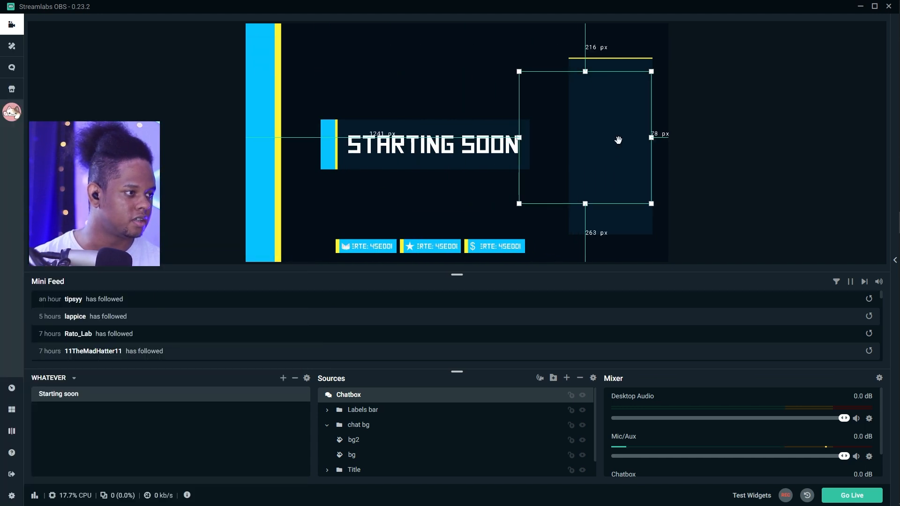
Open the stream chat and turn off Emotes-Only Chat in its channel modes
click(895, 260)
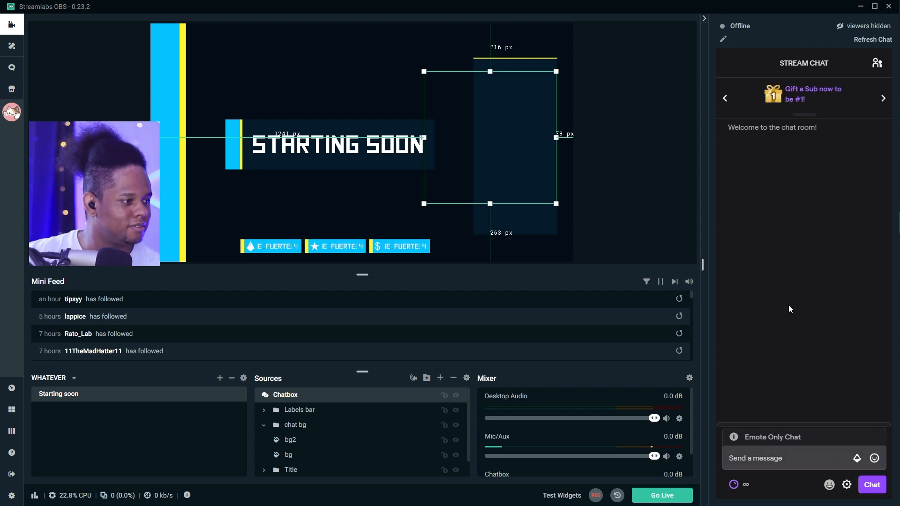
click(846, 484)
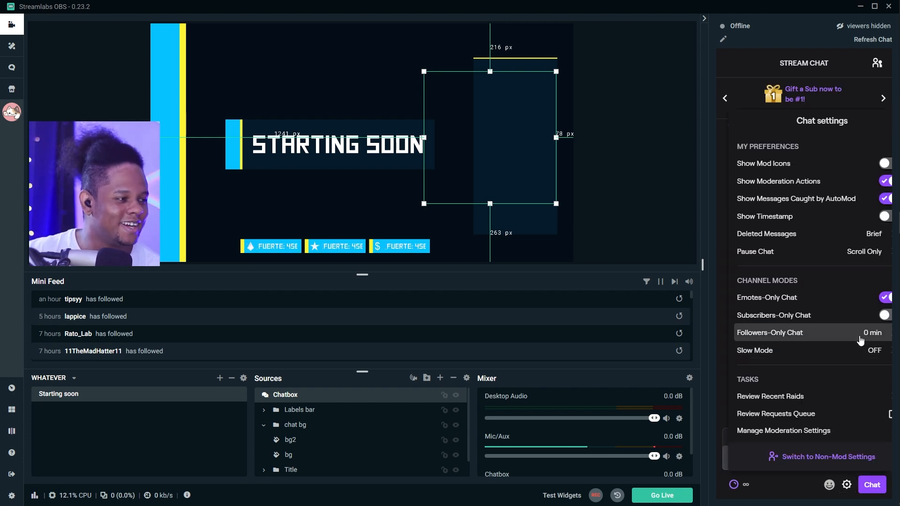
click(885, 297)
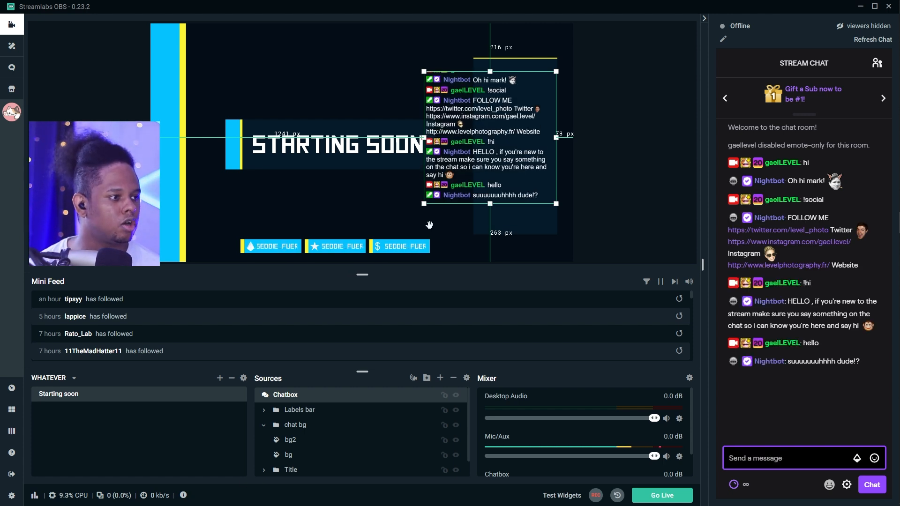
Scale the chatbox down, set its height to 700 and align it with the chat panel's upper edge
drag(425, 202, 476, 183)
drag(476, 123, 477, 135)
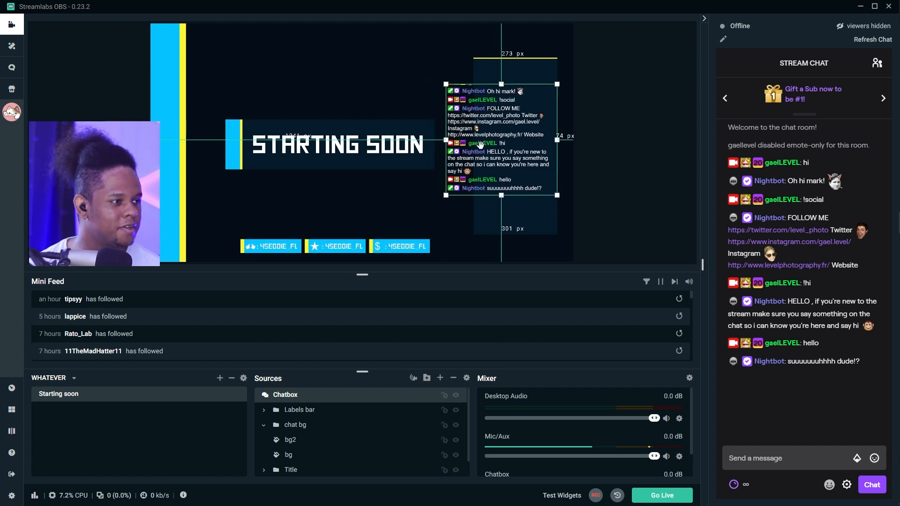
key(alt+Tab)
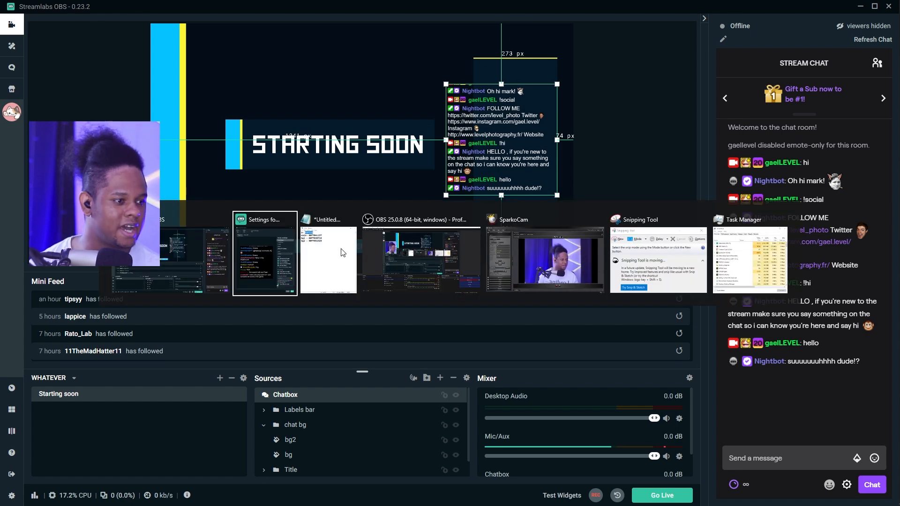
drag(96, 54, 244, 40)
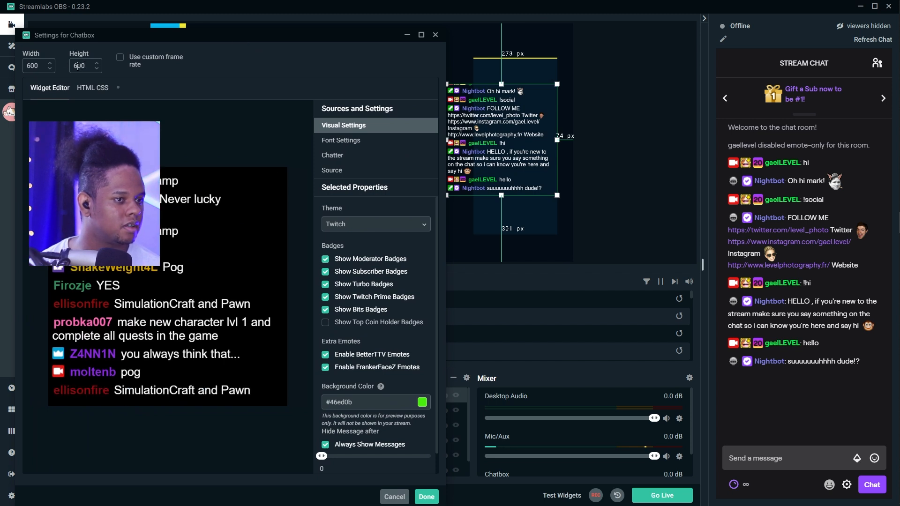
text(7)
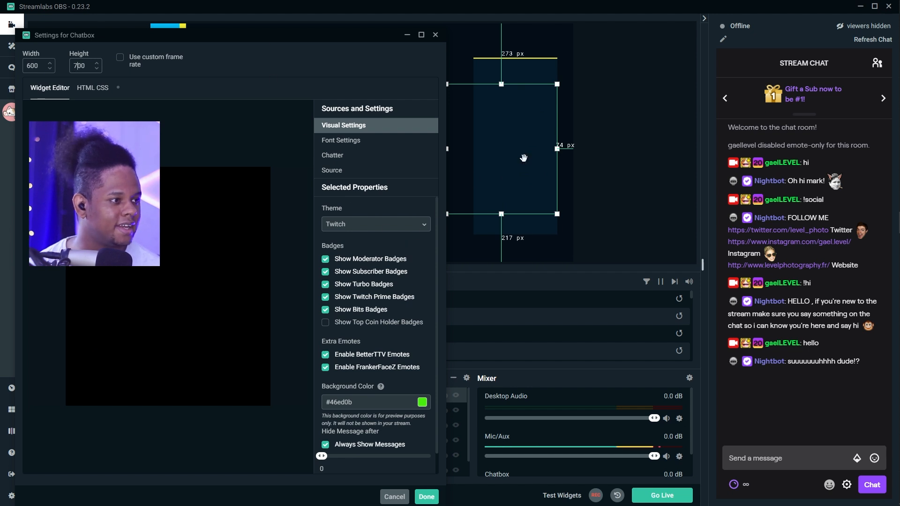
drag(487, 170, 487, 149)
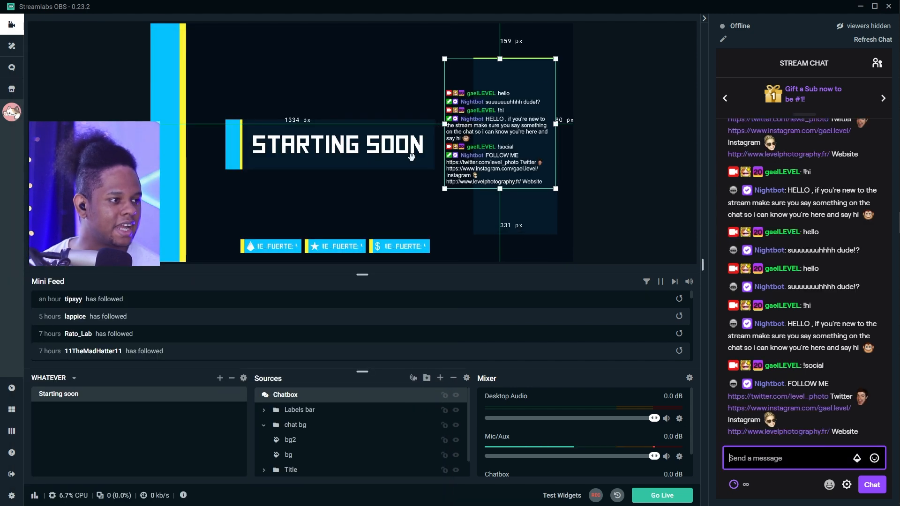
Set the chatbox's width to 450 and its height to 900 in its settings
key(alt+Tab)
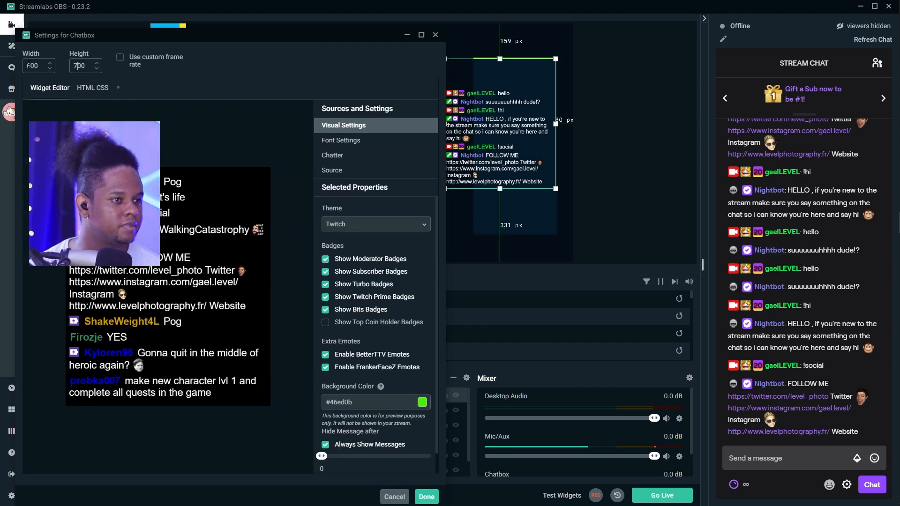
text(450)
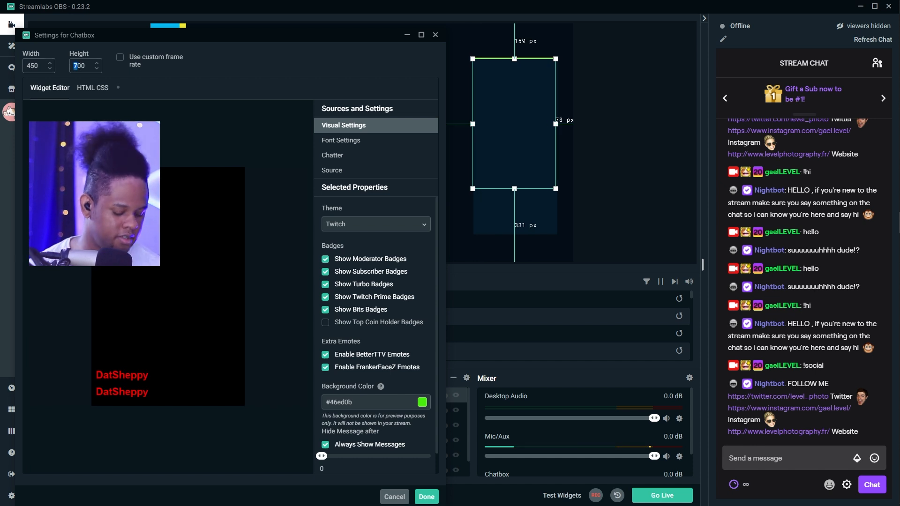
text(9)
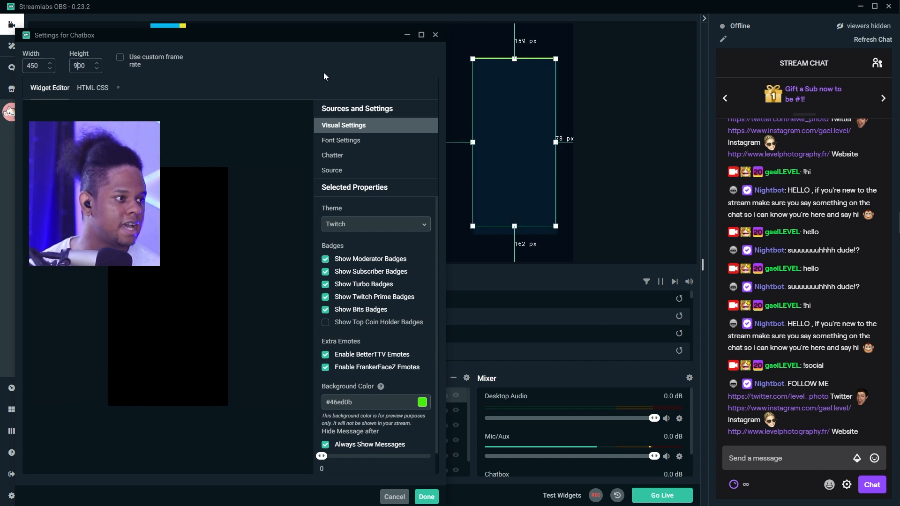
Nudge the chatbox down and slightly right so it sits below the chat panel's yellow line
click(511, 174)
drag(511, 174, 511, 176)
key(Down)
key(Down)
key(Down)
key(Down)
key(Down)
key(Down)
key(Down)
key(Right)
key(Down)
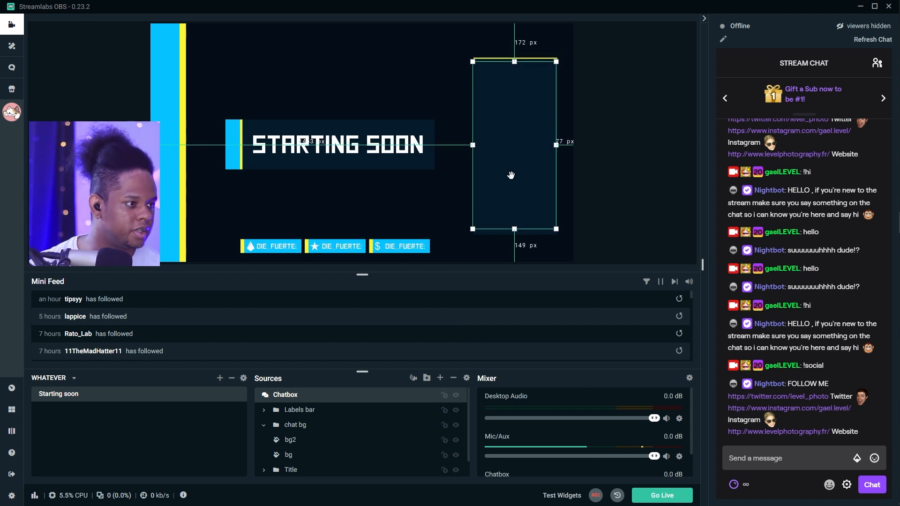
Set the chatbox's width to 420 and disable Shutdown source when not visible
key(alt+Tab)
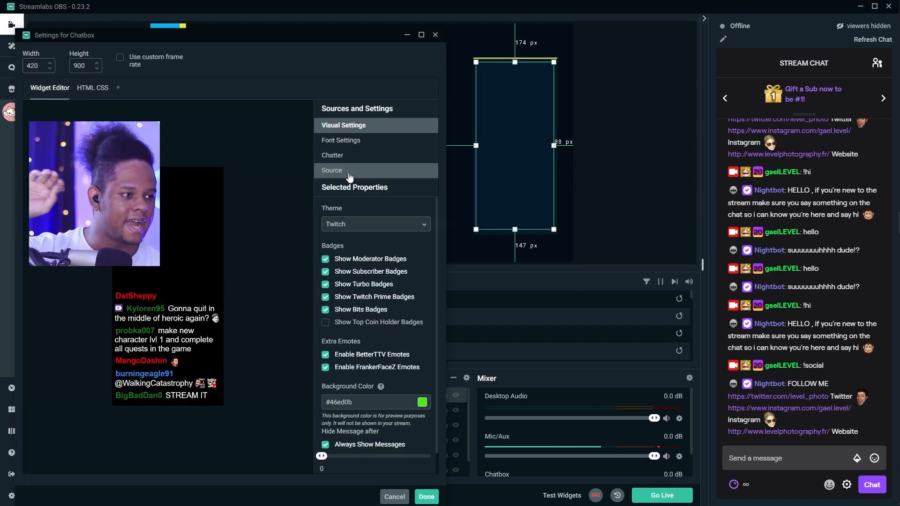
click(349, 177)
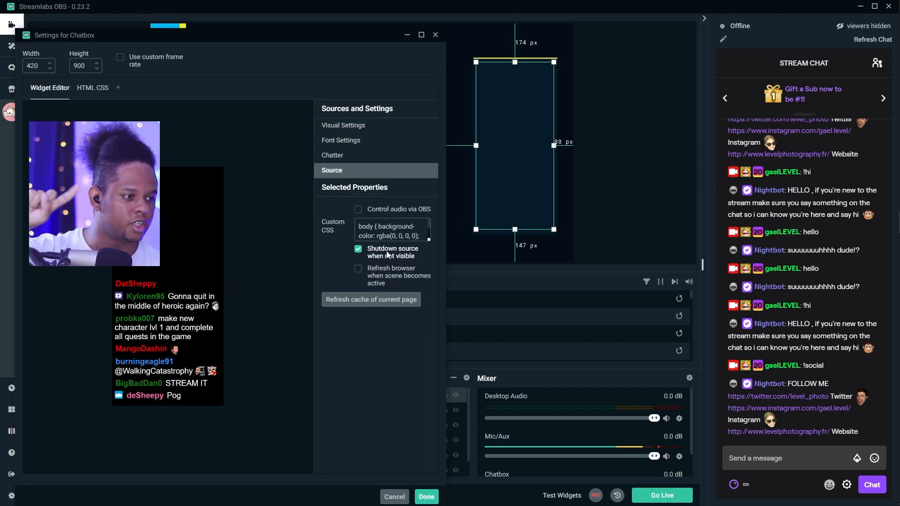
click(358, 253)
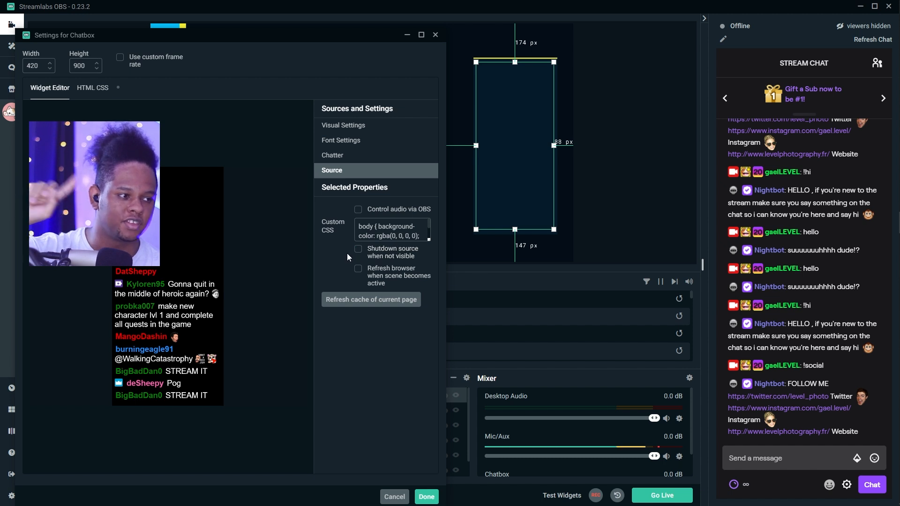
click(426, 497)
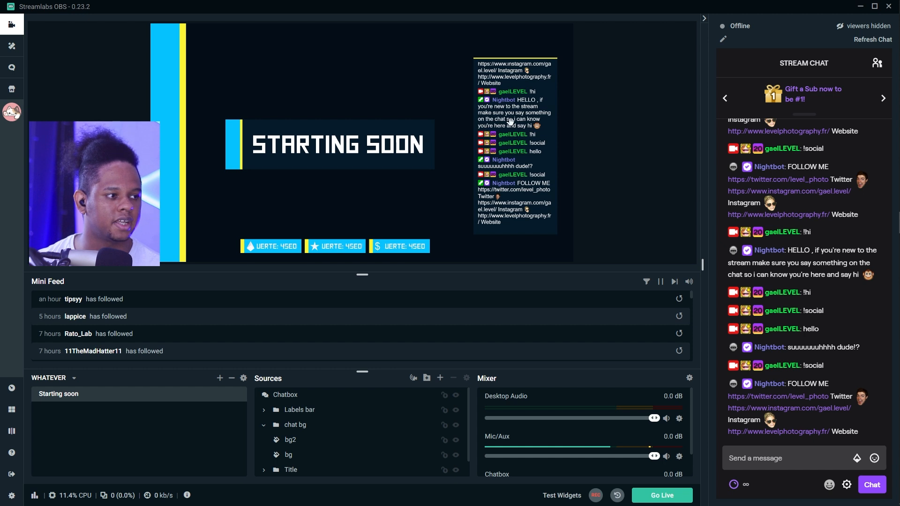
Move the chatbox slightly down and right to centre it inside the chat background panel
click(504, 168)
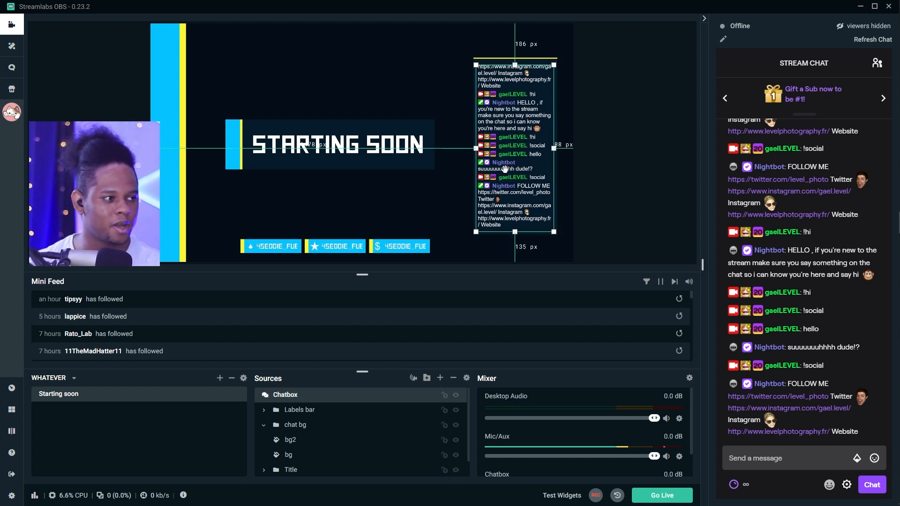
drag(505, 169, 505, 169)
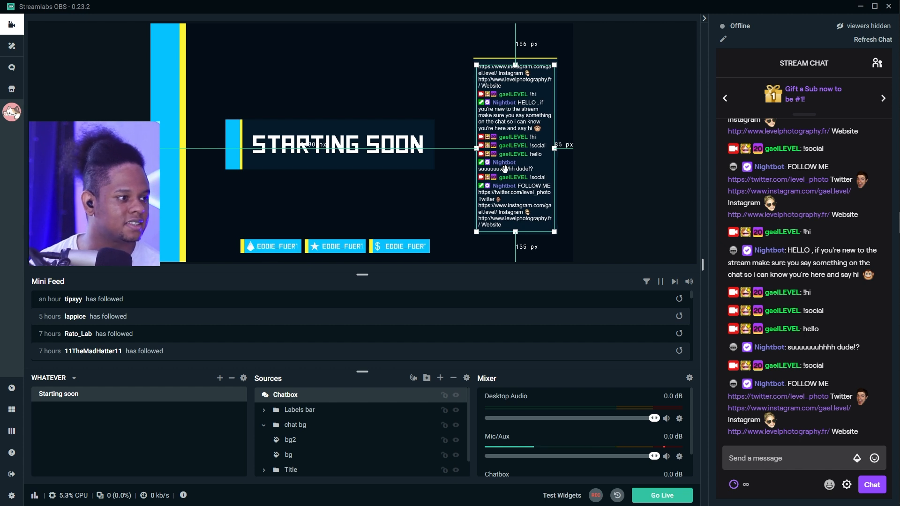
click(610, 162)
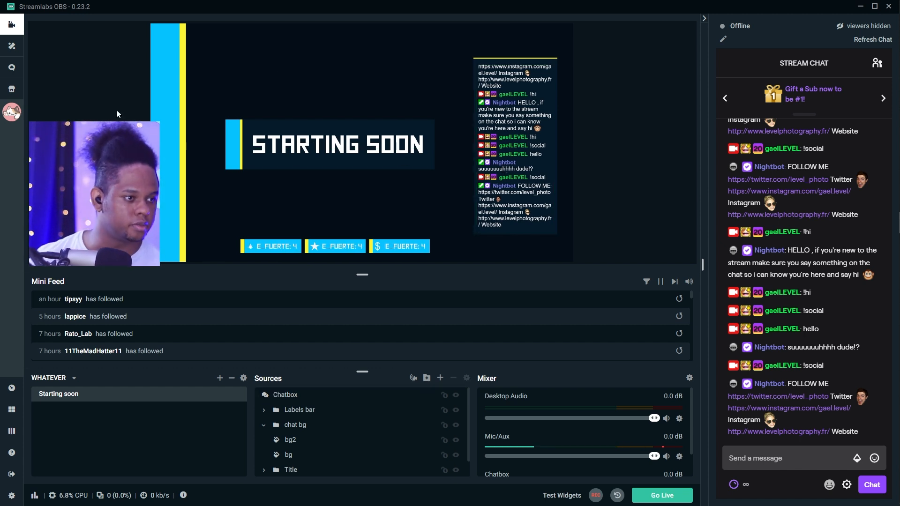
Move the Chatbox source into the chat bg folder
click(287, 396)
drag(288, 402, 290, 443)
click(535, 173)
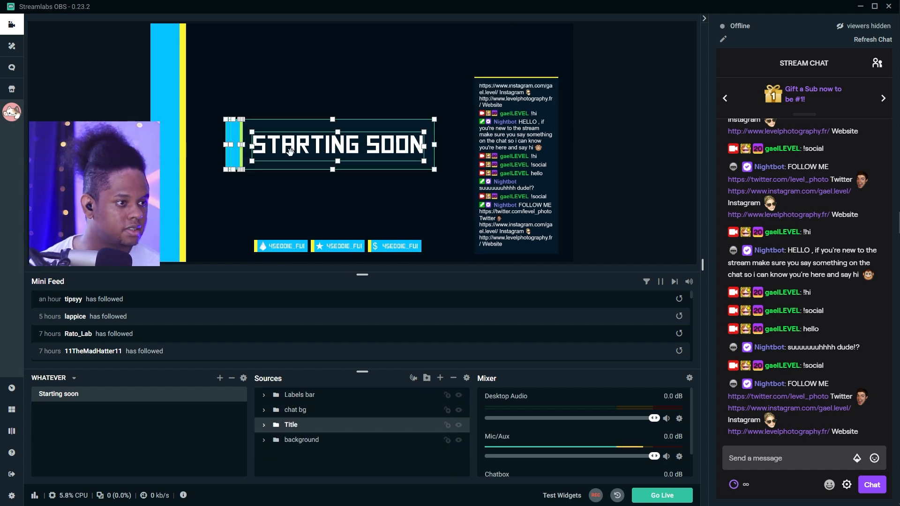
Move the Title group slightly up and right, and raise the chat bg group
mouse_move(291, 153)
mouse_down()
mouse_move(294, 124)
mouse_move(294, 169)
mouse_move(296, 138)
mouse_up()
click(362, 461)
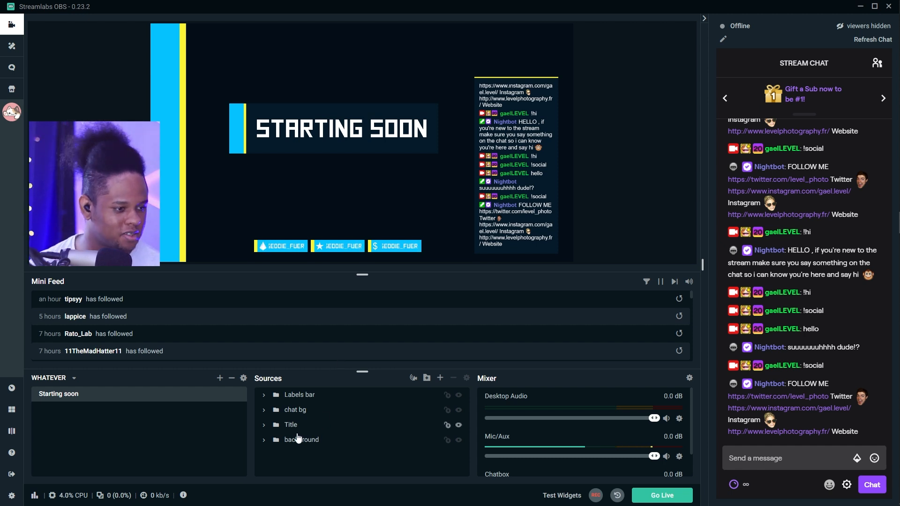
click(302, 409)
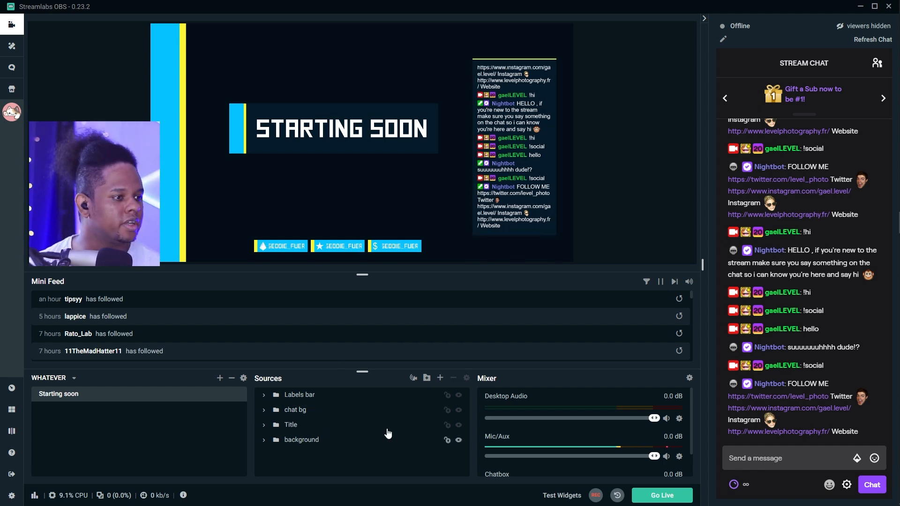
Copy the Labels bar, chat bg, Title and background folders and add a new scene named BRB
click(300, 396)
shift+click(296, 443)
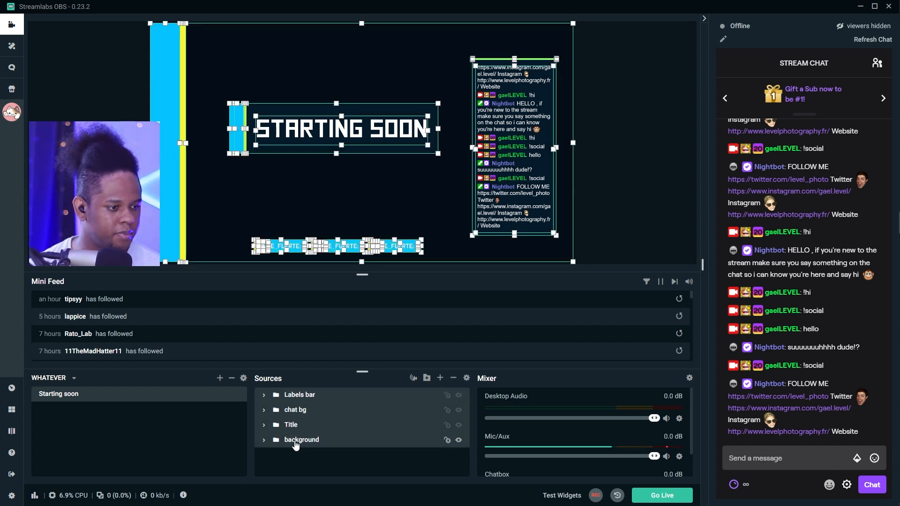
right_click(292, 441)
click(325, 291)
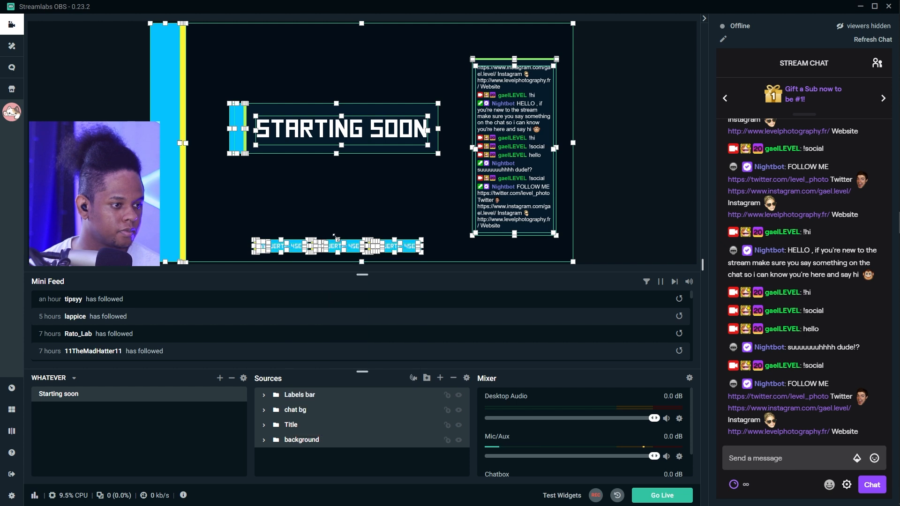
click(220, 377)
drag(428, 235, 308, 243)
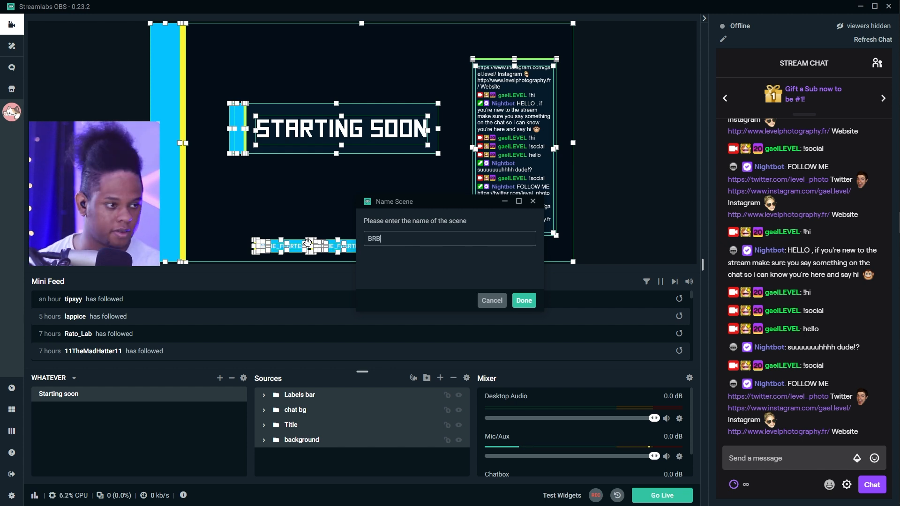
key(Return)
Paste the copied folders into the BRB scene and set its title text to Be right back
right_click(361, 298)
click(384, 304)
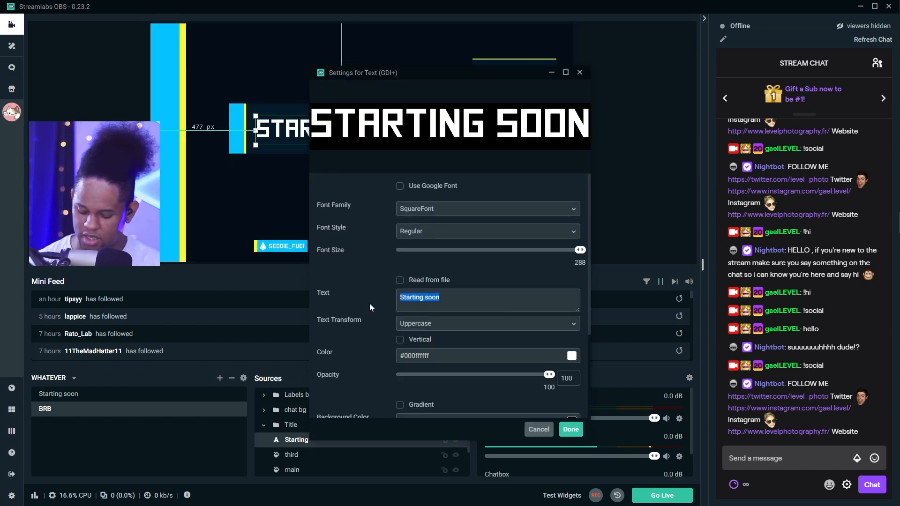
text(BE RIGHT BACK)
click(571, 429)
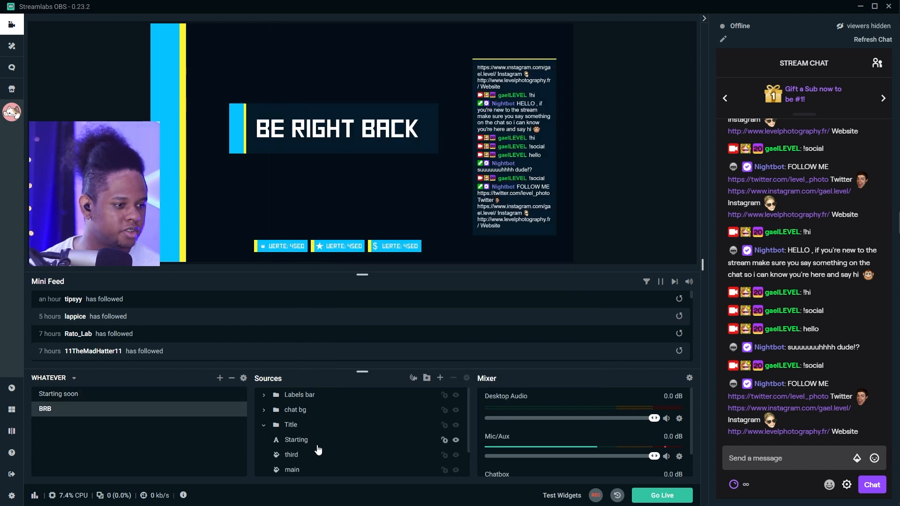
Paste a duplicate of the Starting text source into BRB and remove the original from the Title folder
click(296, 441)
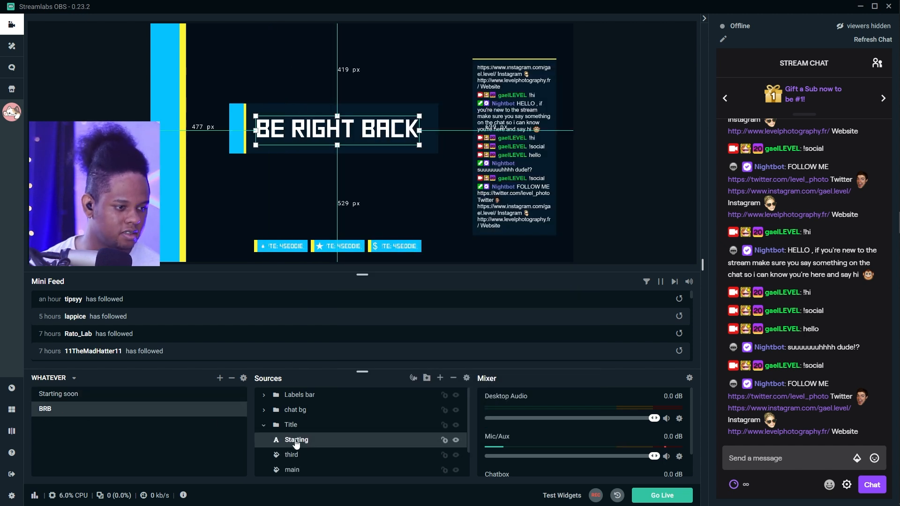
right_click(302, 439)
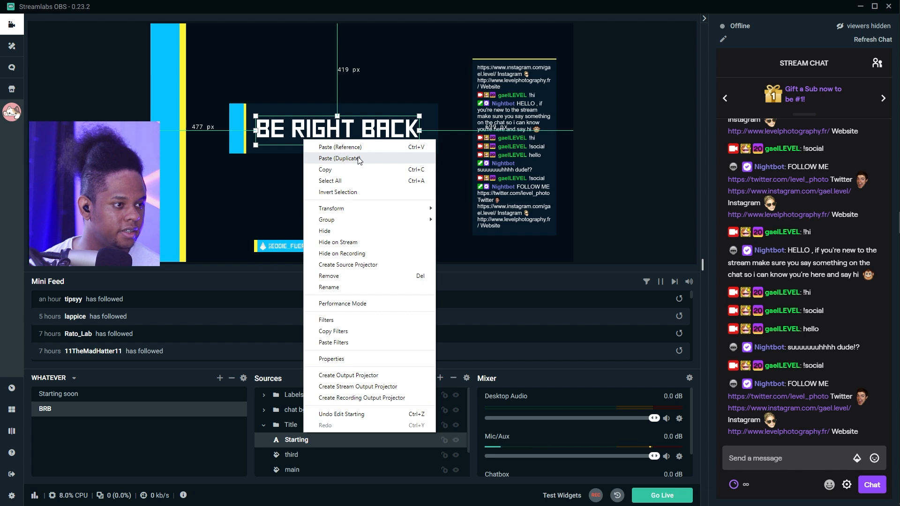
click(339, 158)
click(297, 454)
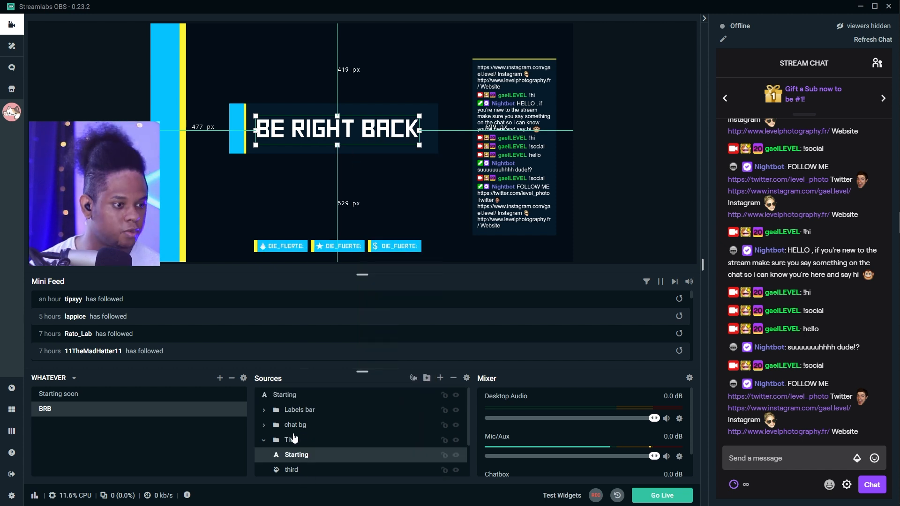
key(Delete)
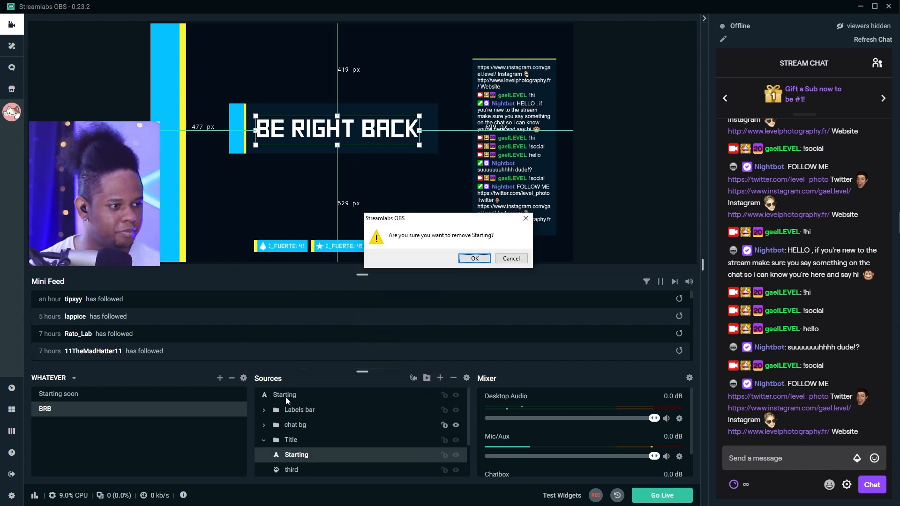
key(Return)
Switch to the Starting soon scene and open the settings of the Starting text in its Title folder
click(143, 401)
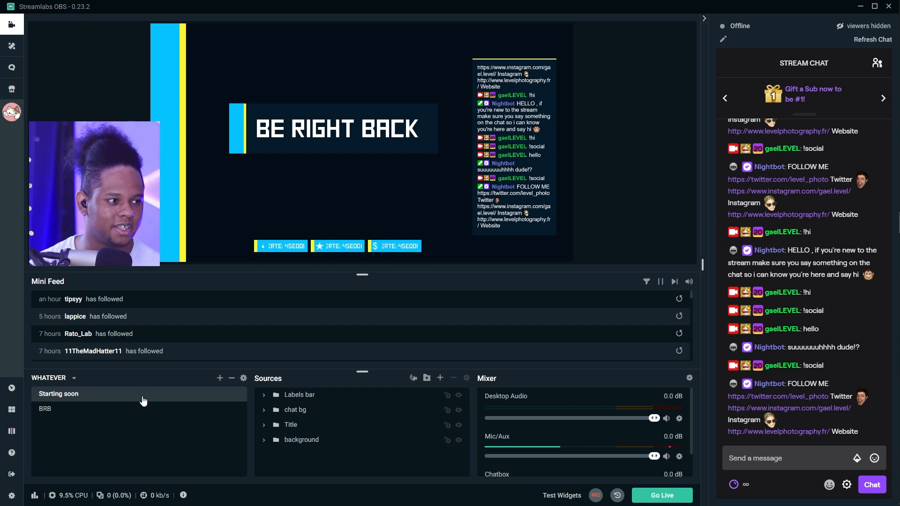
click(263, 424)
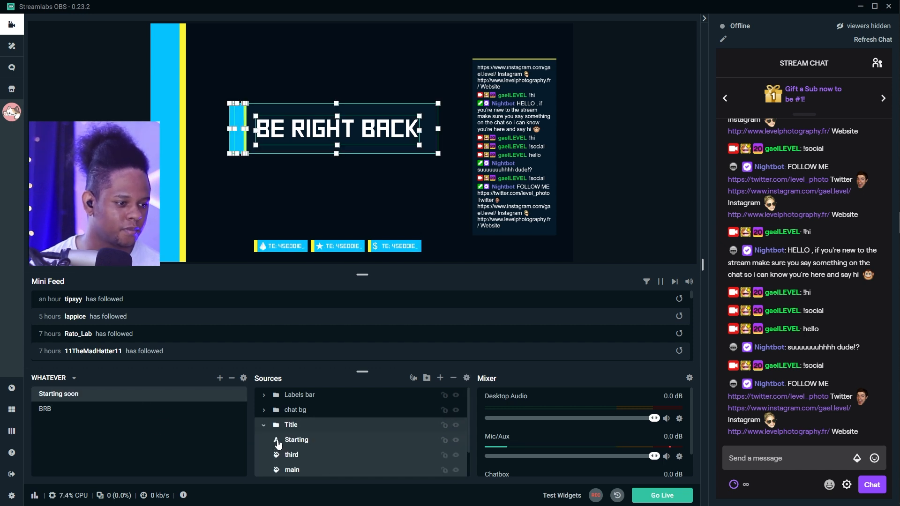
double_click(296, 439)
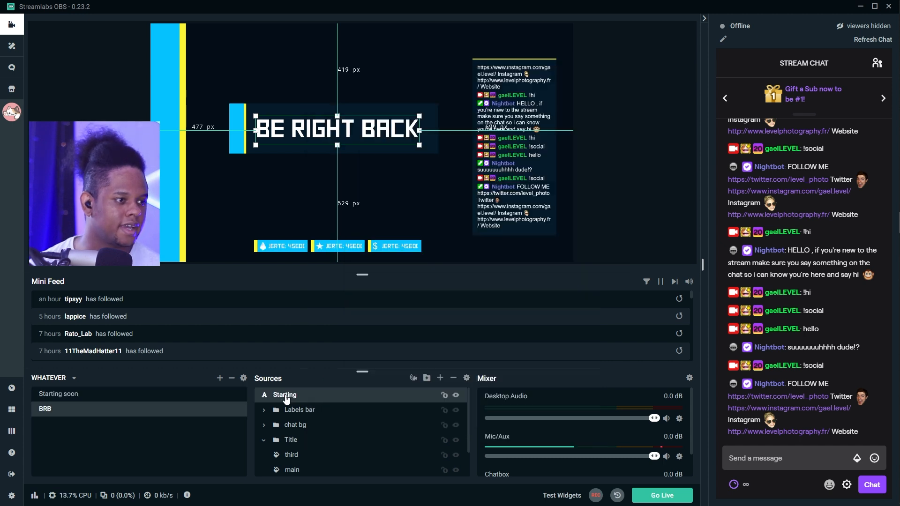
Move BRB's duplicated Starting text into the Title folder and nudge it slightly right and down within the banner
double_click(275, 401)
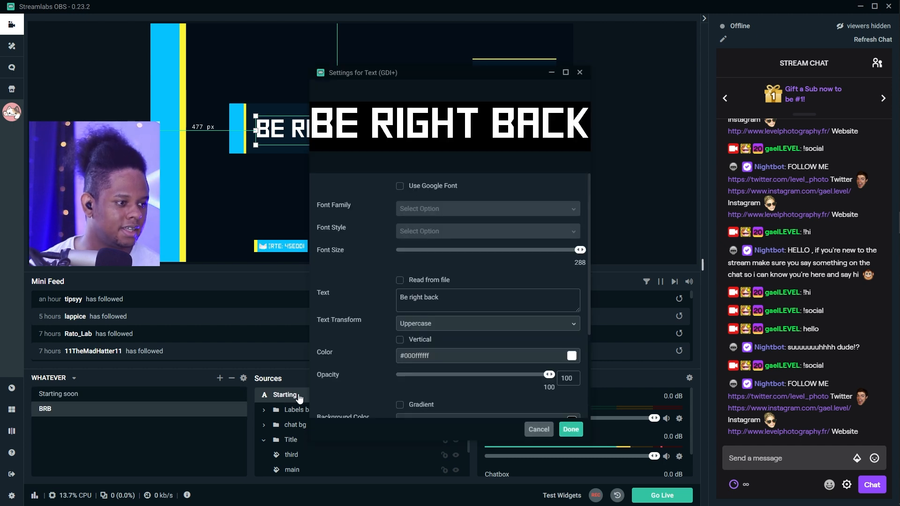
click(571, 429)
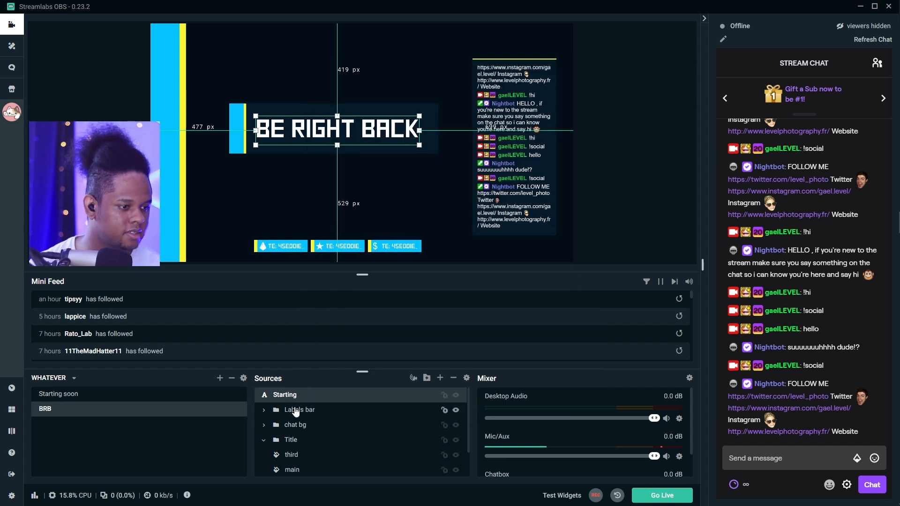
drag(294, 440, 290, 451)
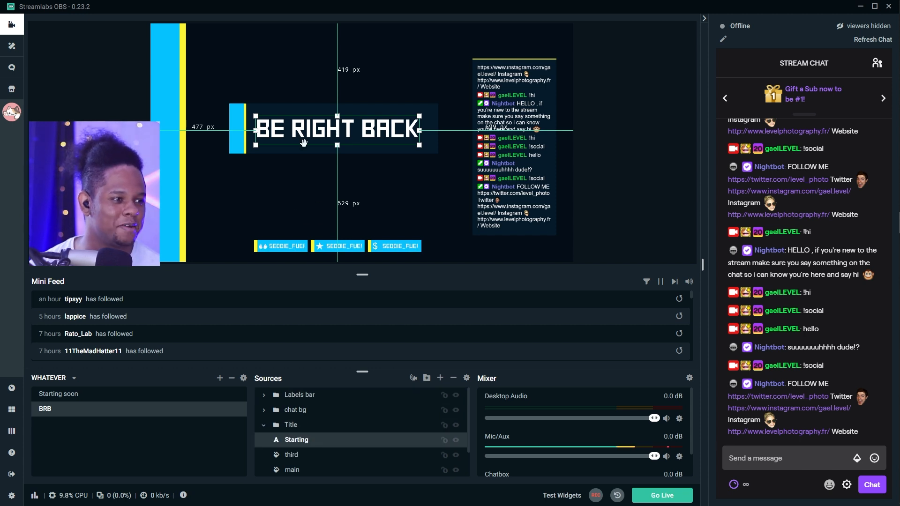
drag(305, 133, 312, 136)
Copy all four source folders of the BRB scene into a new scene named Ending
click(366, 397)
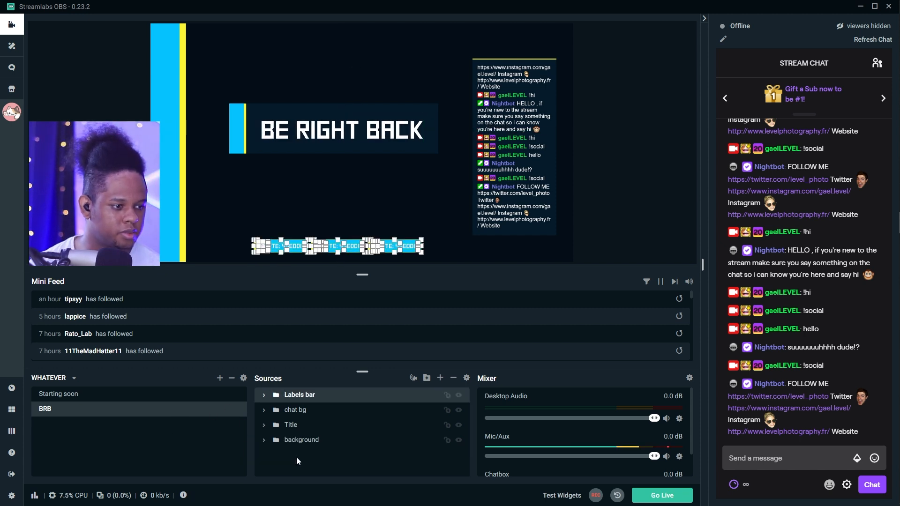
shift+click(304, 442)
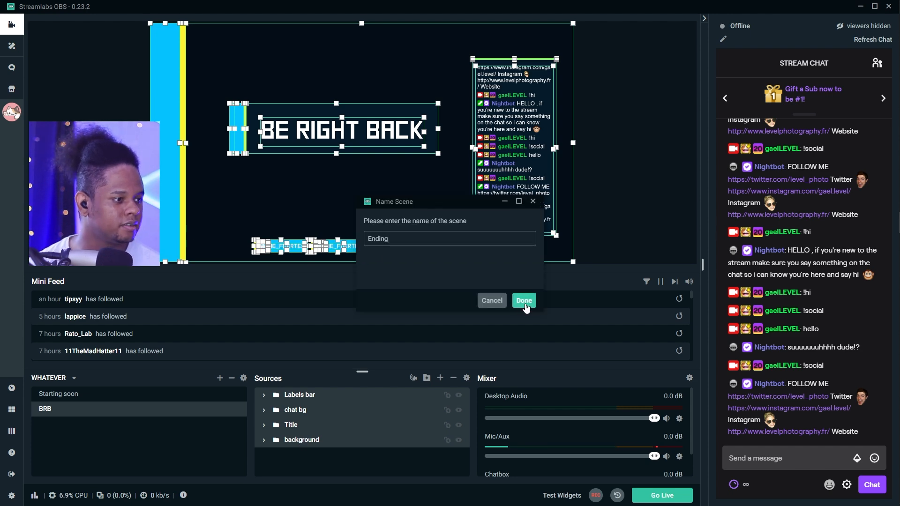
click(524, 303)
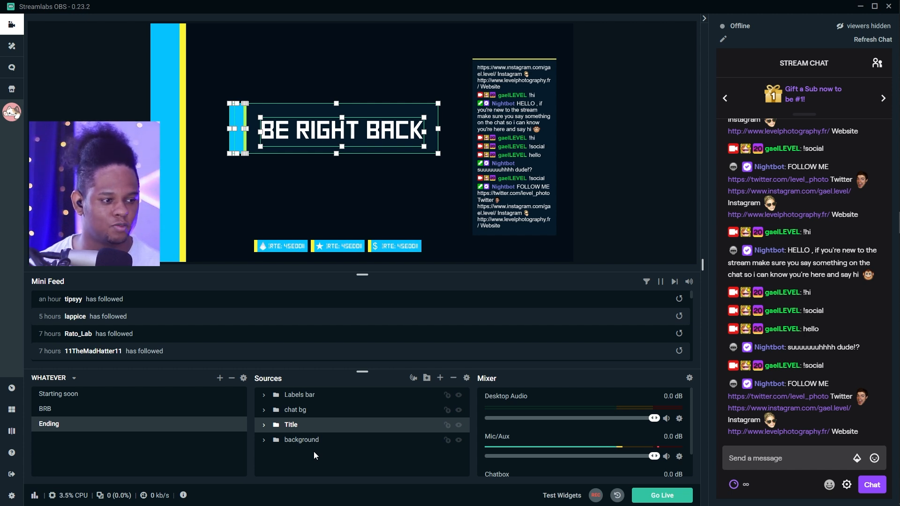
Replace the Starting text inside the Ending scene's Title folder with a pasted duplicate of it
click(264, 425)
click(291, 443)
right_click(294, 442)
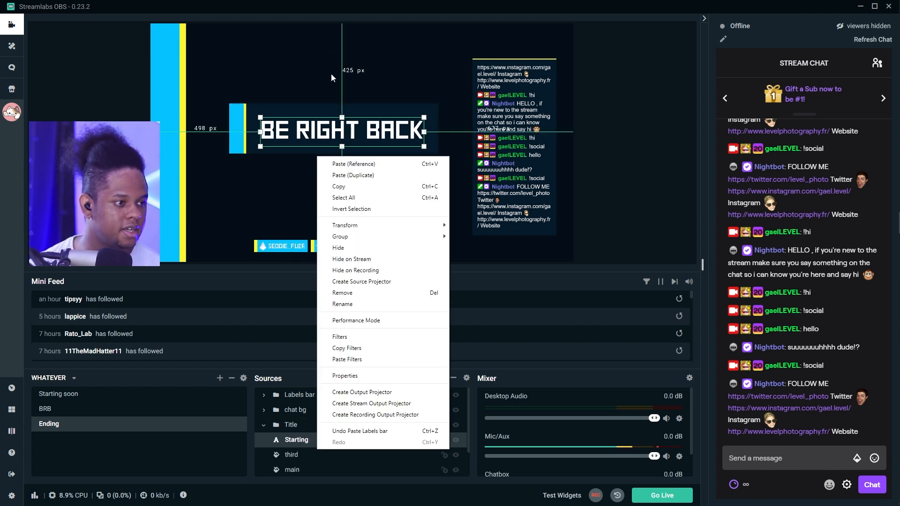
click(343, 175)
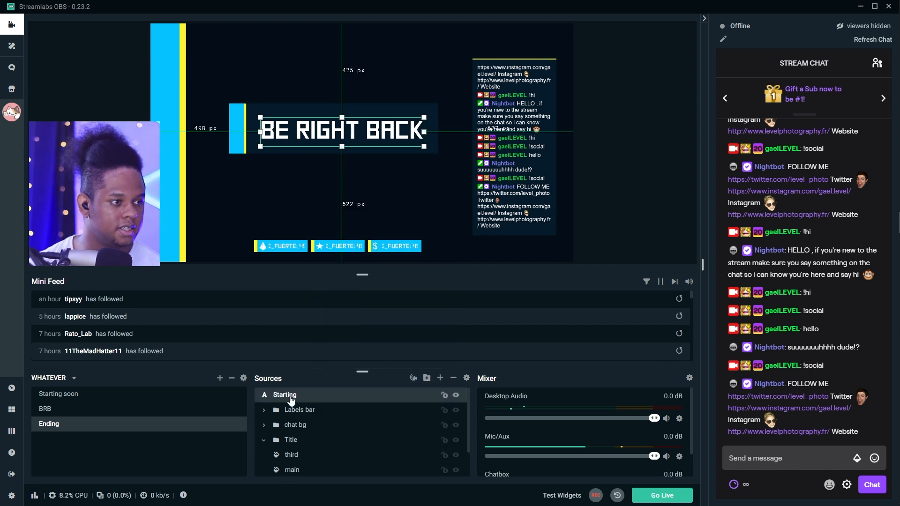
Set the duplicated title text in the Ending scene to "stream ending"
double_click(290, 398)
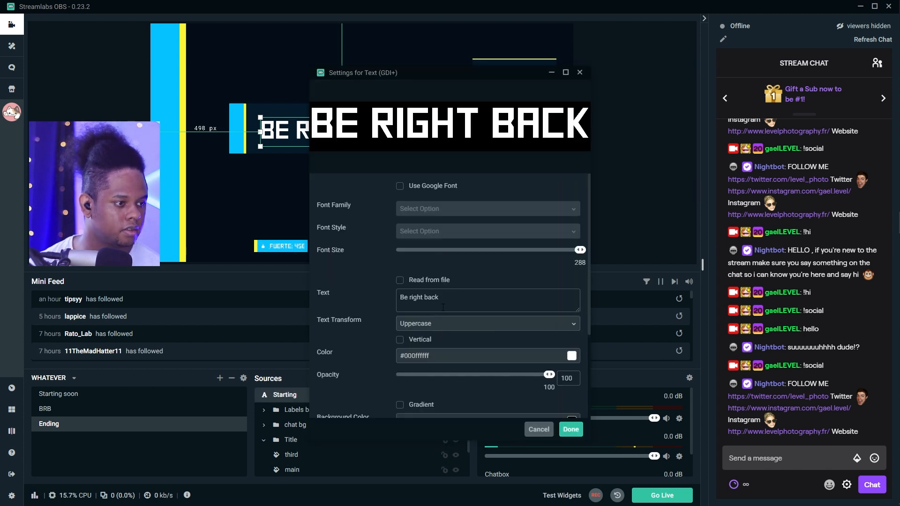
triple_click(439, 310)
text(stream ending)
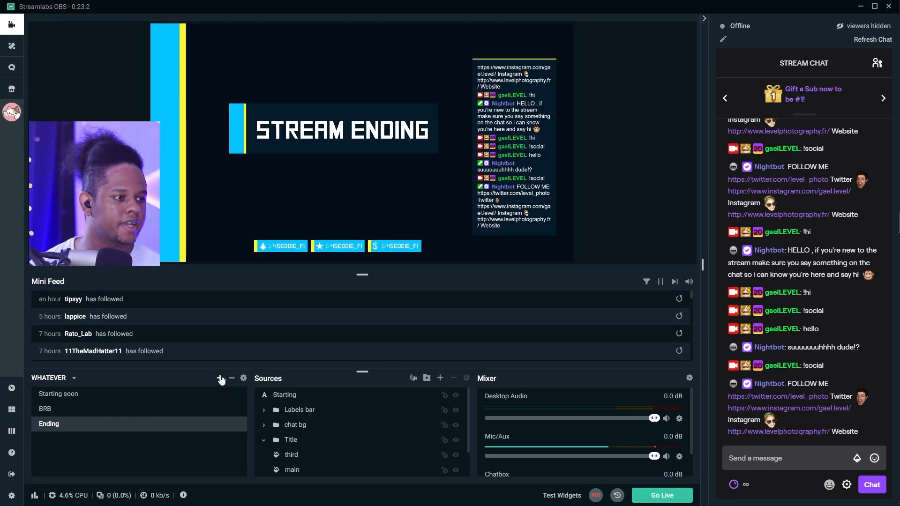
Add a scene named Intermission containing the copied folders and open a duplicate of its Starting title text for editing
click(220, 378)
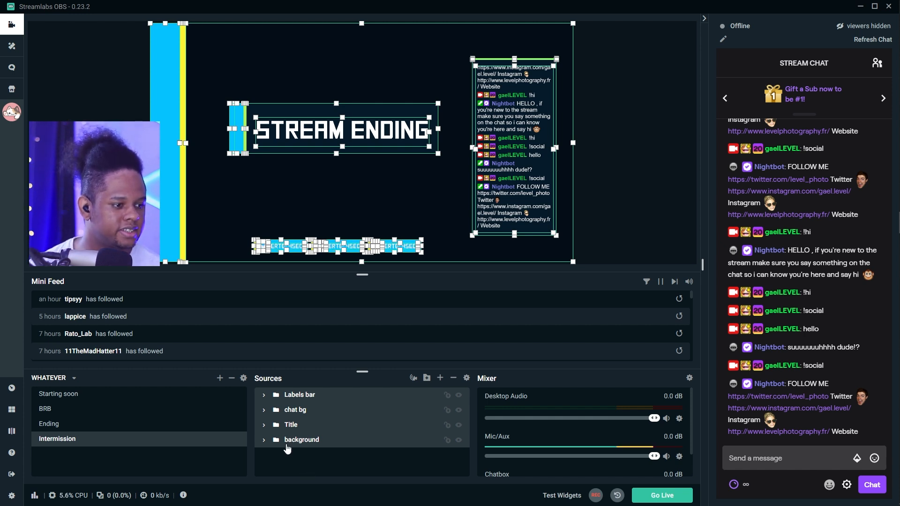
click(265, 425)
click(265, 426)
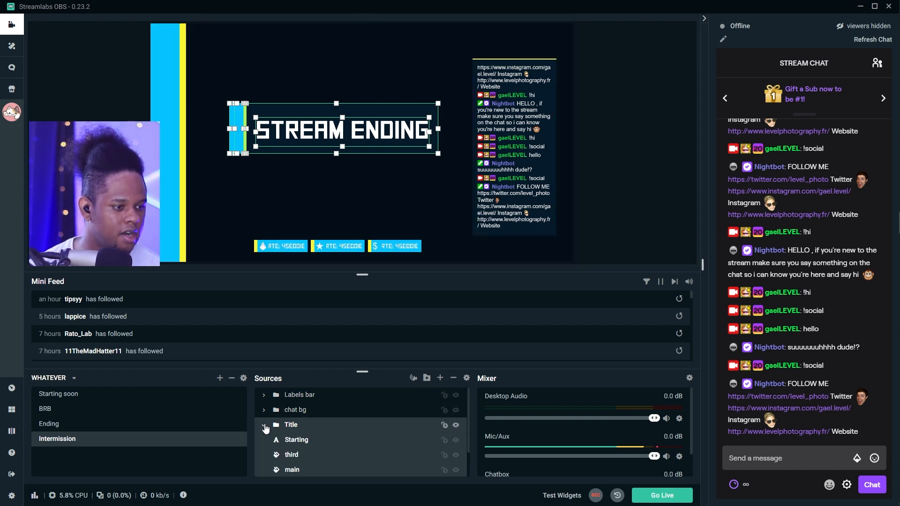
click(300, 441)
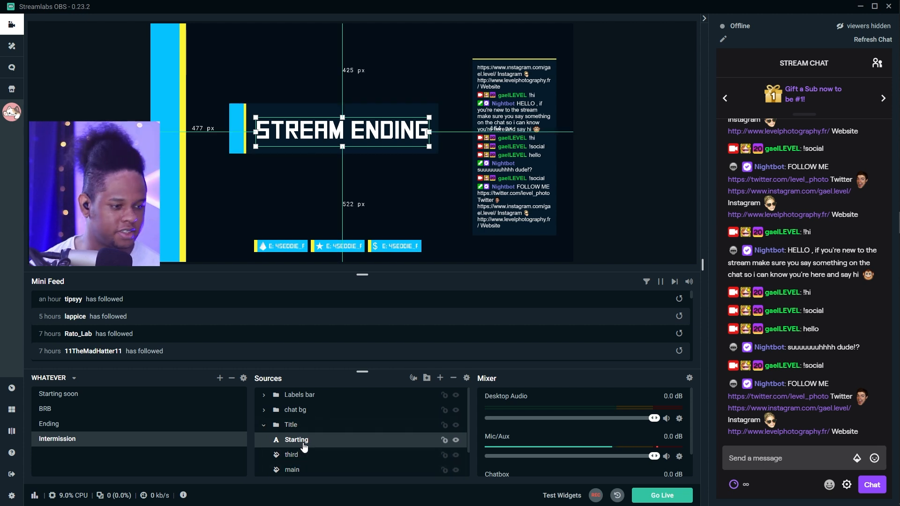
double_click(303, 446)
text(l)
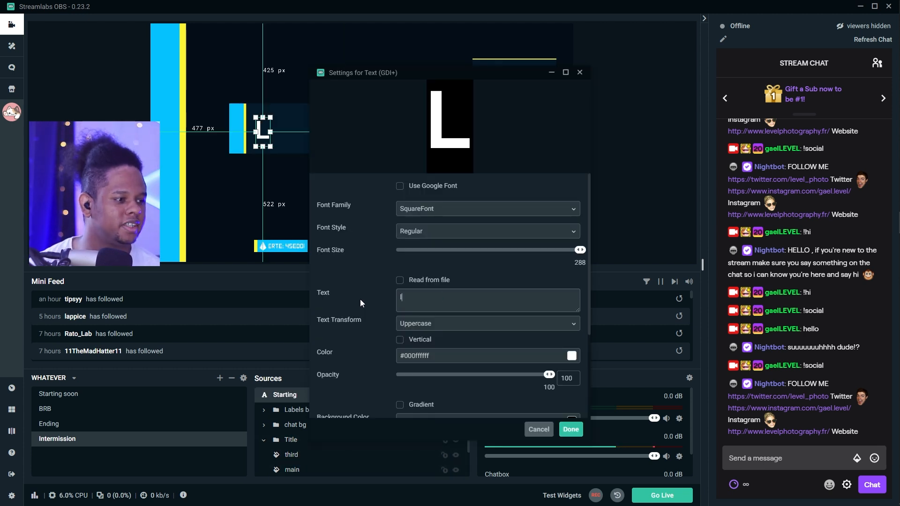
text(obby)
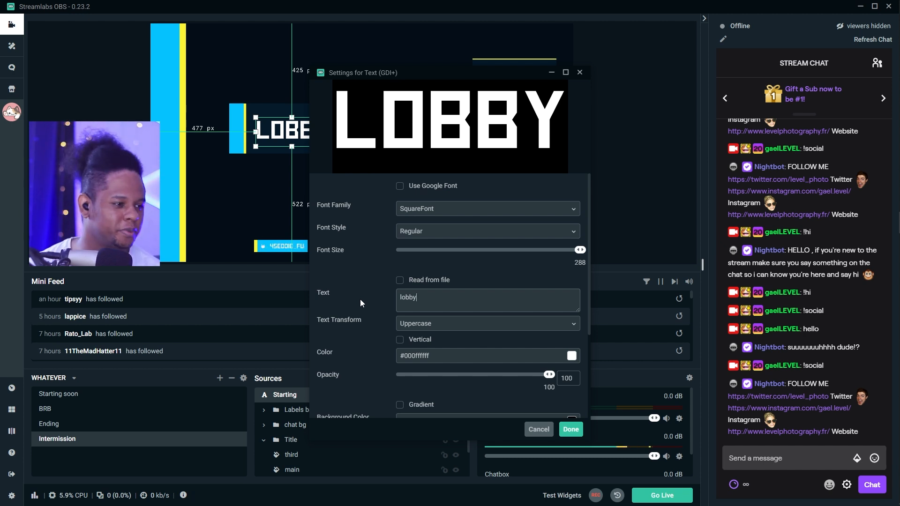
key(BackSpace)
key(BackSpace)
key(BackSpace)
key(BackSpace)
key(BackSpace)
Set the title text of the Intermission scene to Intermission
text(i)
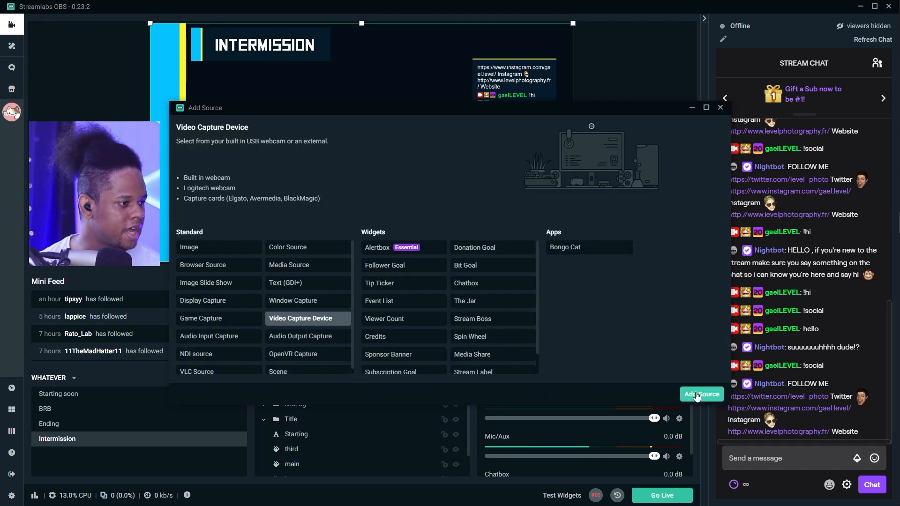
Add a Video Capture Device source that uses the SparkoCam Virtual Webcam
click(697, 395)
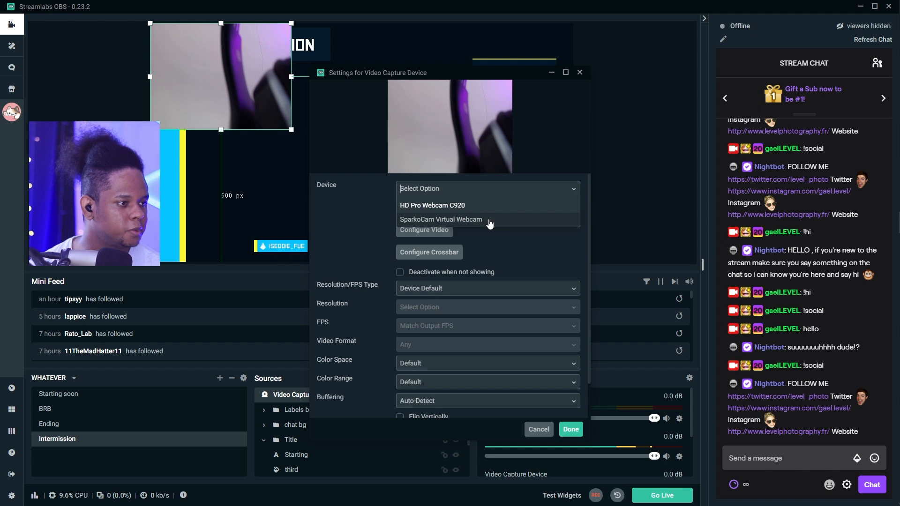
click(489, 220)
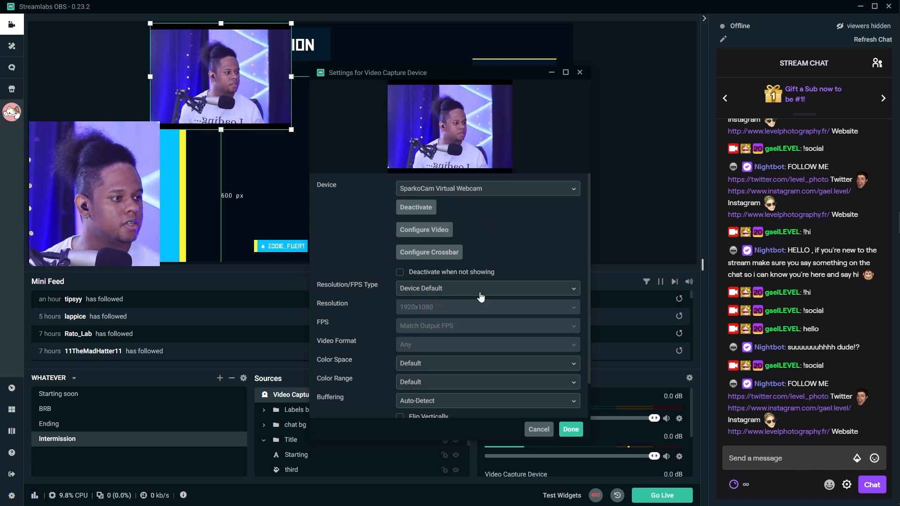
click(571, 430)
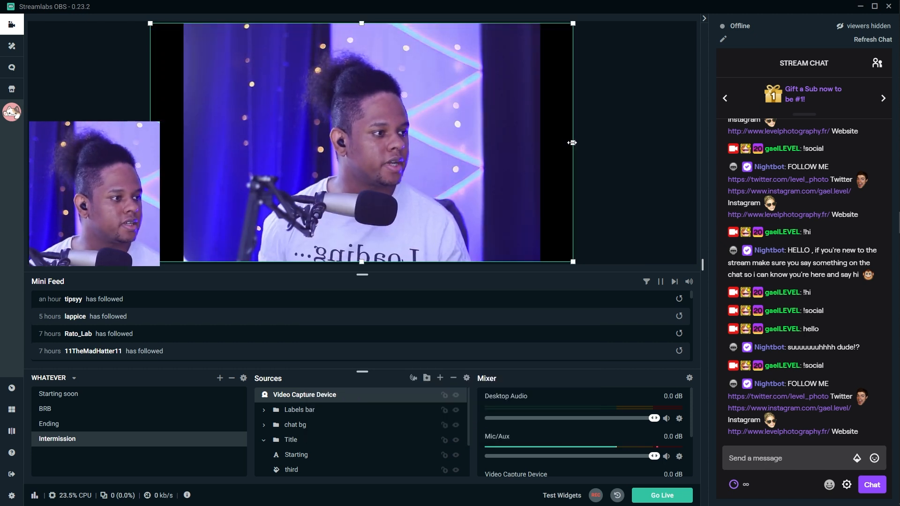
Crop the black side borders off the webcam and fit it between the yellow stripe and the chat panel, below the title
drag(572, 142, 531, 142)
drag(150, 142, 185, 143)
drag(533, 23, 466, 96)
drag(185, 261, 192, 256)
mouse_move(331, 258)
mouse_down()
mouse_move(331, 236)
mouse_move(331, 244)
mouse_up()
drag(330, 69, 330, 79)
drag(314, 172, 314, 154)
Shift the Labels bar group slightly left beneath the webcam and extend the webcam's lower edge to match the chat panel
click(286, 247)
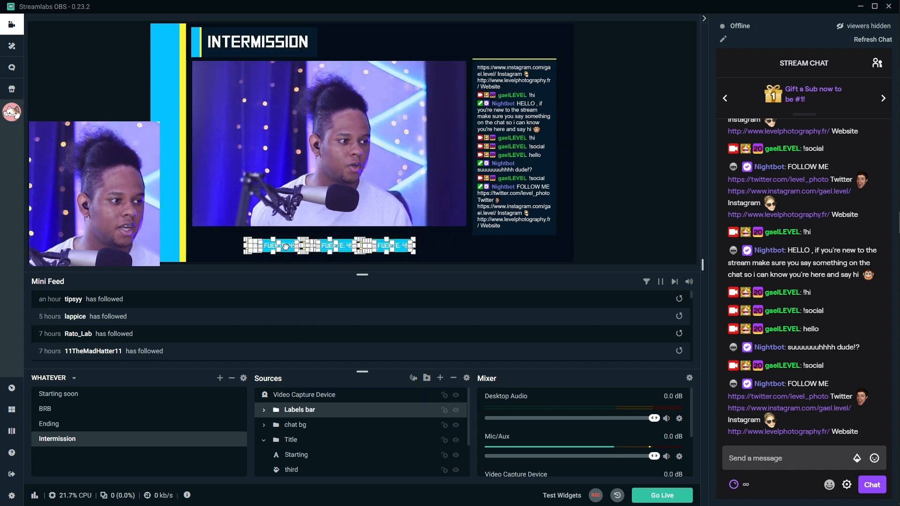
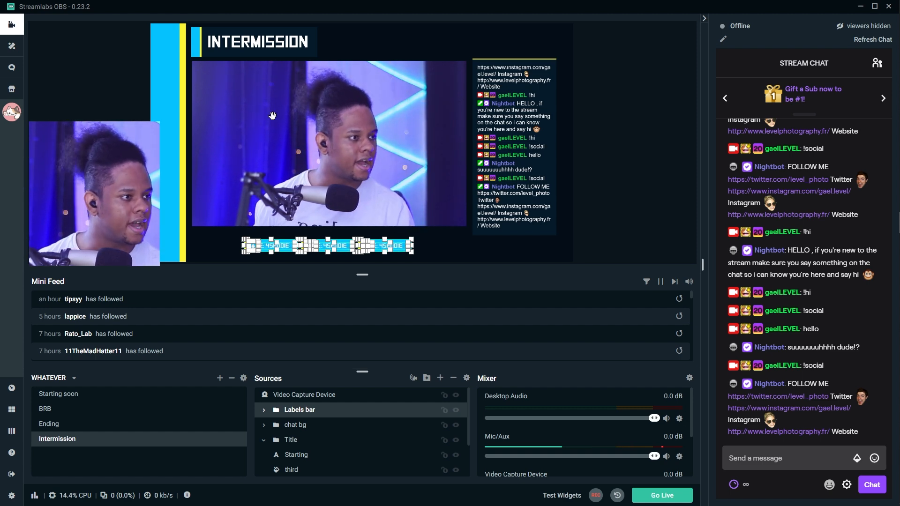
click(276, 149)
Duplicate the bg2 source from the chat bg folder and fit it to the webcam as a yellow top border
click(264, 439)
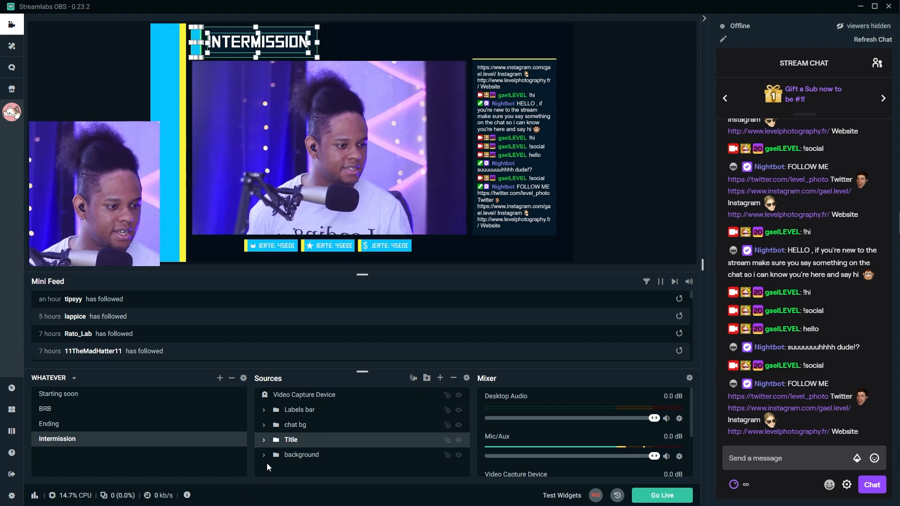
click(264, 426)
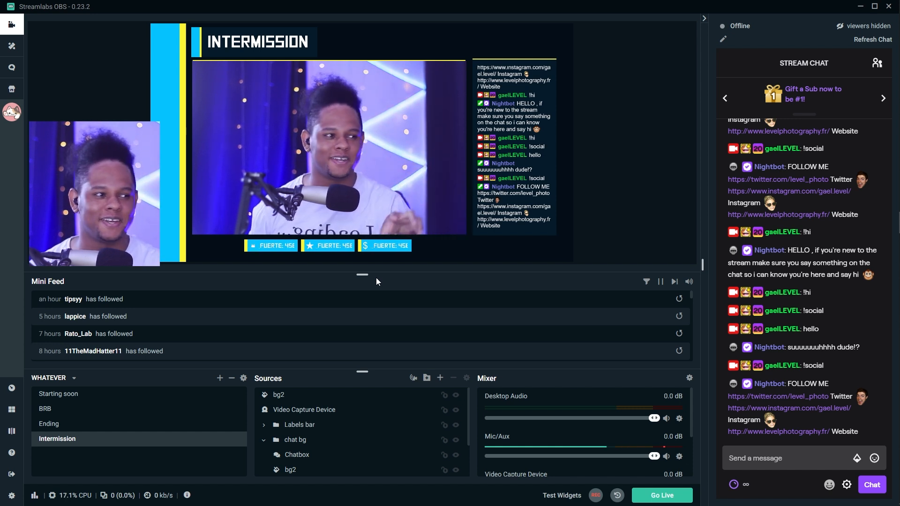
Duplicate the bg2 border and fit the copy along the webcam's lower edge as a yellow bottom border
click(280, 395)
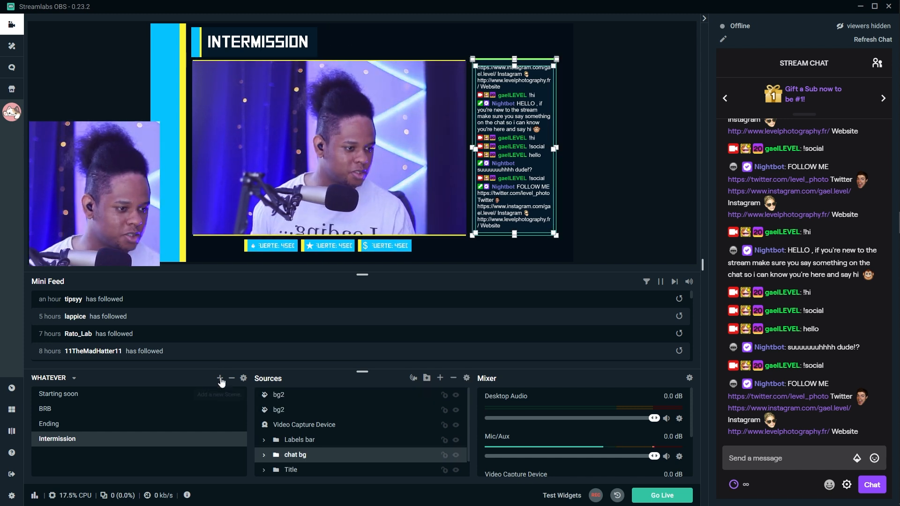
Create a new scene named Game
click(220, 378)
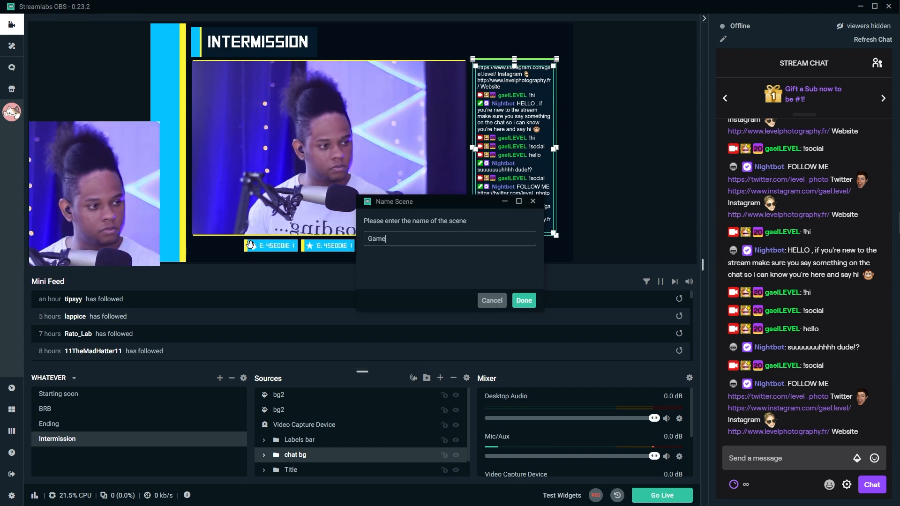
text(Game)
key(Return)
Copy the Labels bar group from the Intermission scene into the Game scene and place it at the canvas's lower centre
click(53, 439)
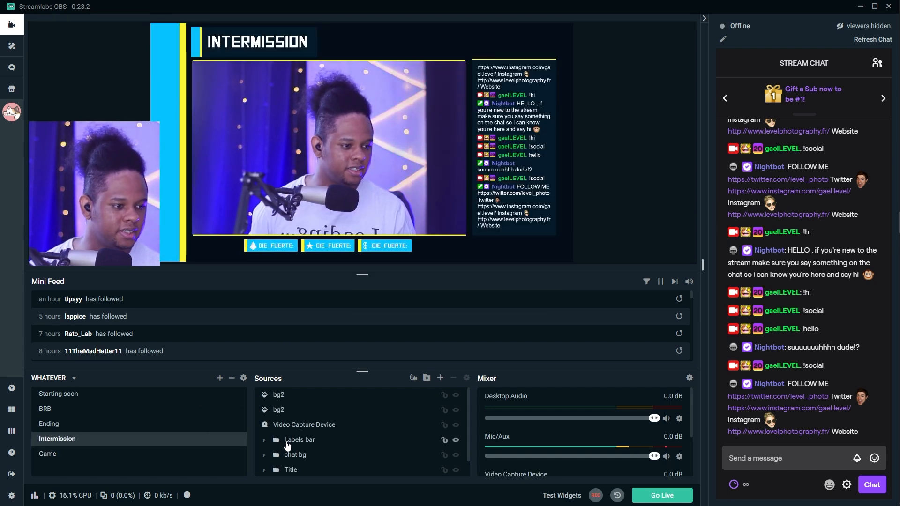
click(294, 443)
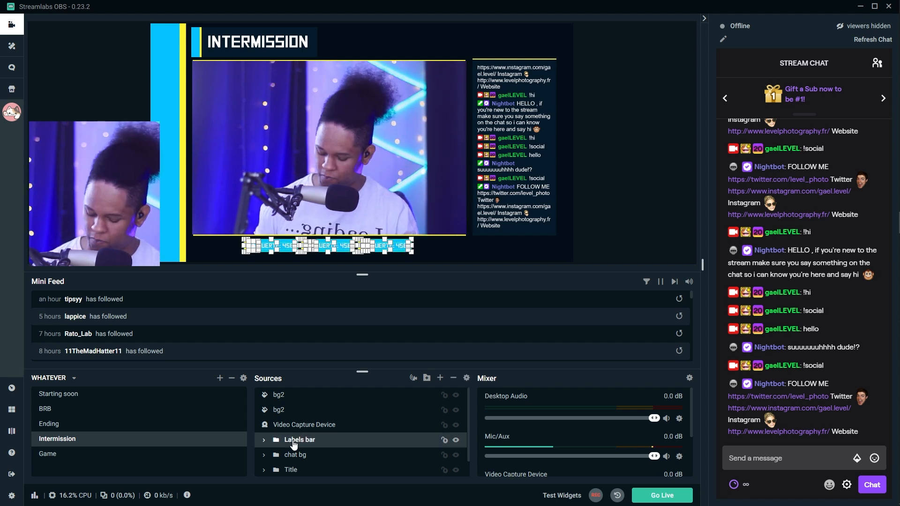
click(58, 455)
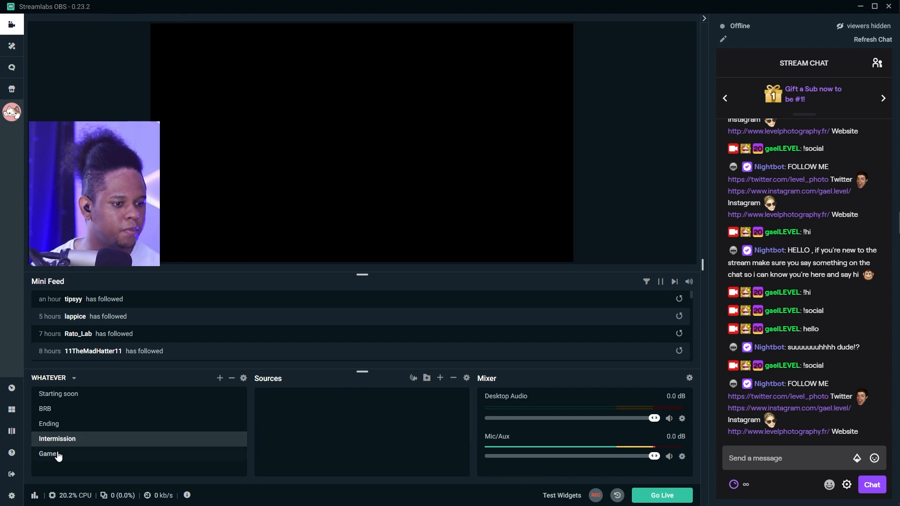
right_click(348, 423)
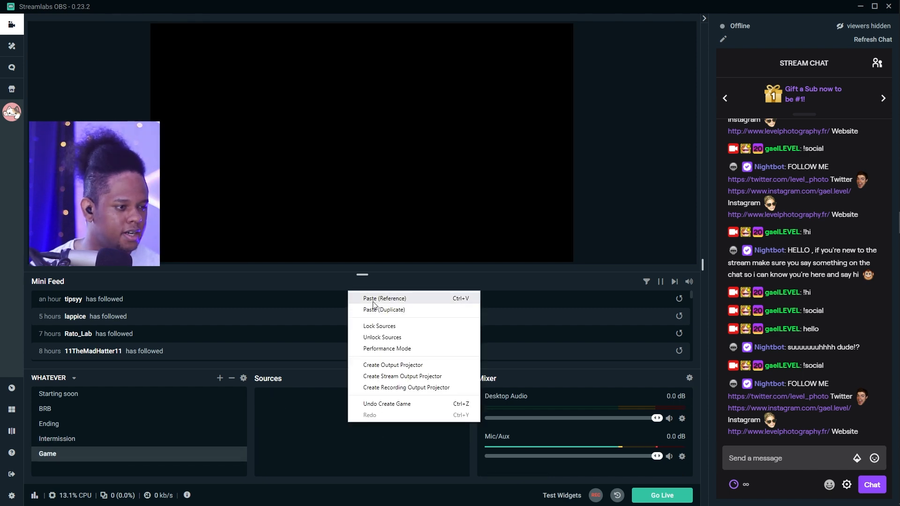
click(373, 301)
Copy the background group from the Starting soon scene and paste it into the Game scene as a duplicate
click(50, 396)
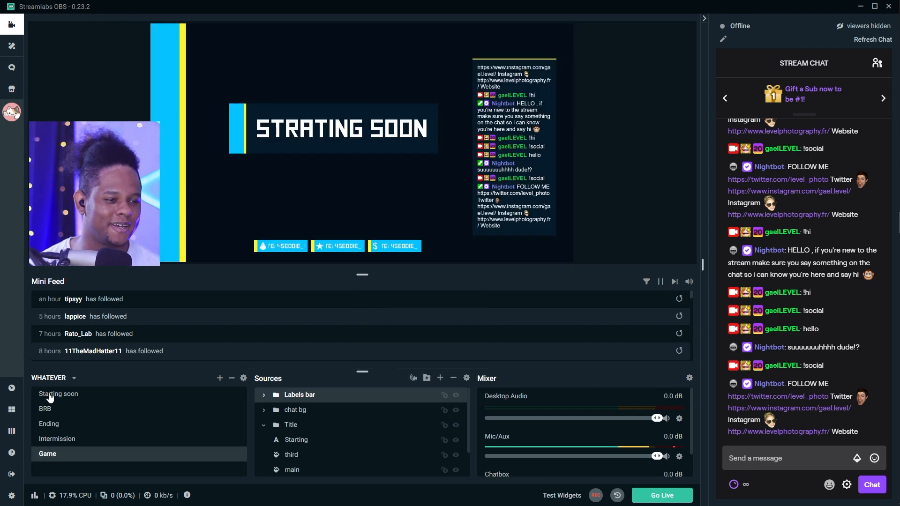
scroll(321, 445, down, 2)
right_click(304, 467)
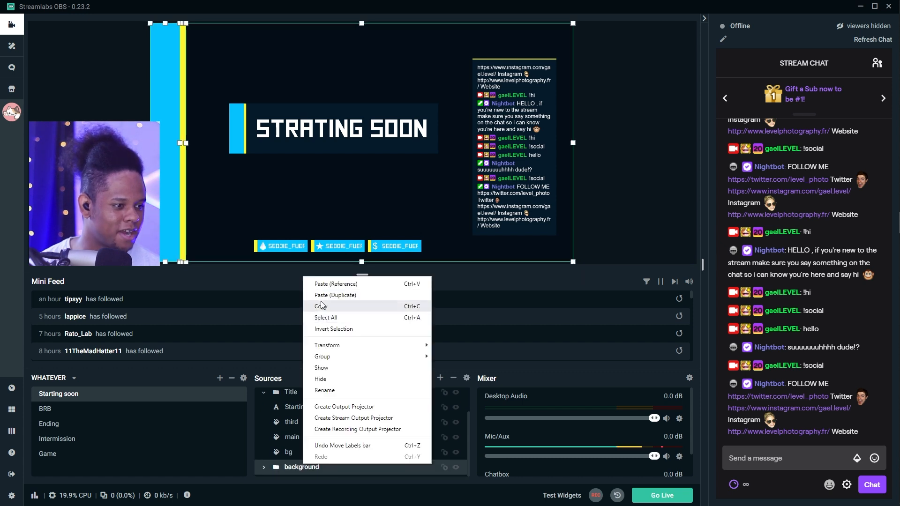
click(321, 307)
click(47, 453)
right_click(311, 305)
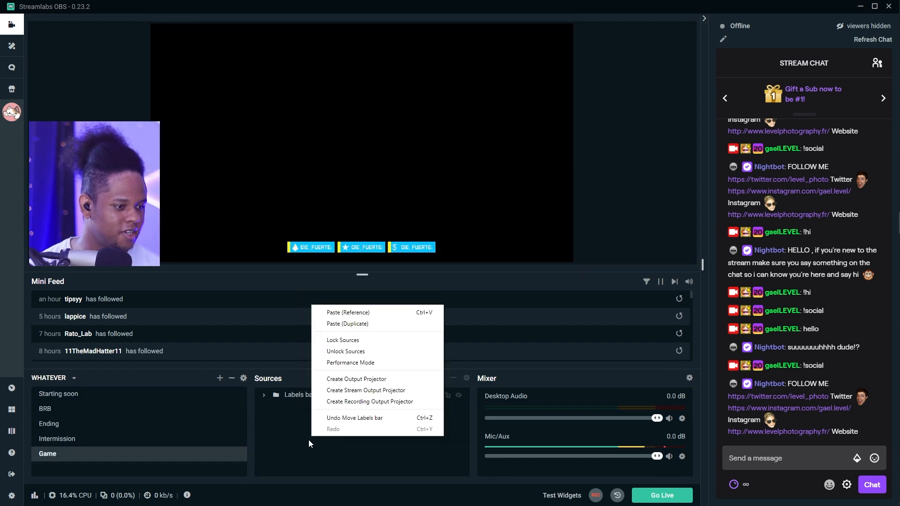
click(354, 324)
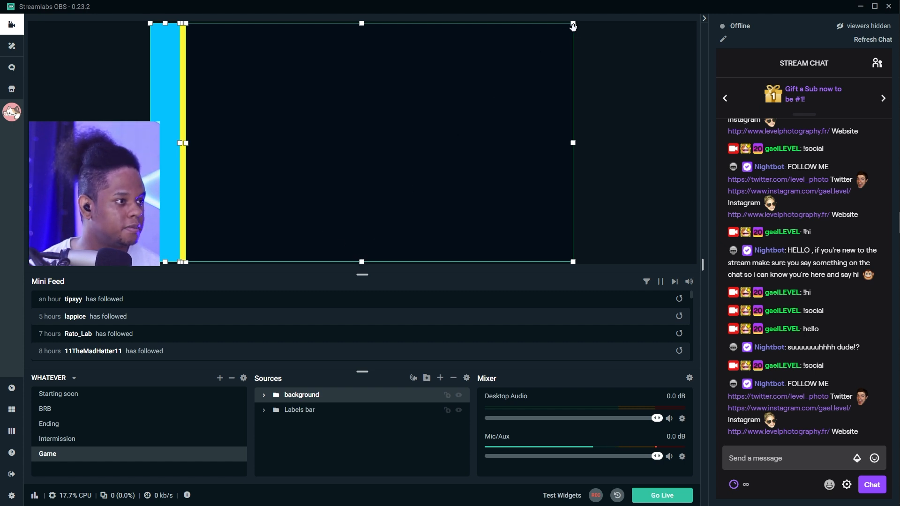
Scale the background group down to a small webcam-sized panel and place it halfway down the canvas's left side
drag(574, 22, 302, 176)
drag(247, 228, 263, 150)
drag(313, 185, 305, 181)
Duplicate the yellow third bar from the background group and place the copy on the panel's right edge
click(264, 396)
click(277, 412)
key(ctrl+v)
drag(208, 141, 276, 140)
Duplicate the blue main source and reshape the copy into a thin bar along the panel's bottom edge
click(290, 453)
click(300, 437)
key(ctrl+v)
drag(167, 140, 175, 142)
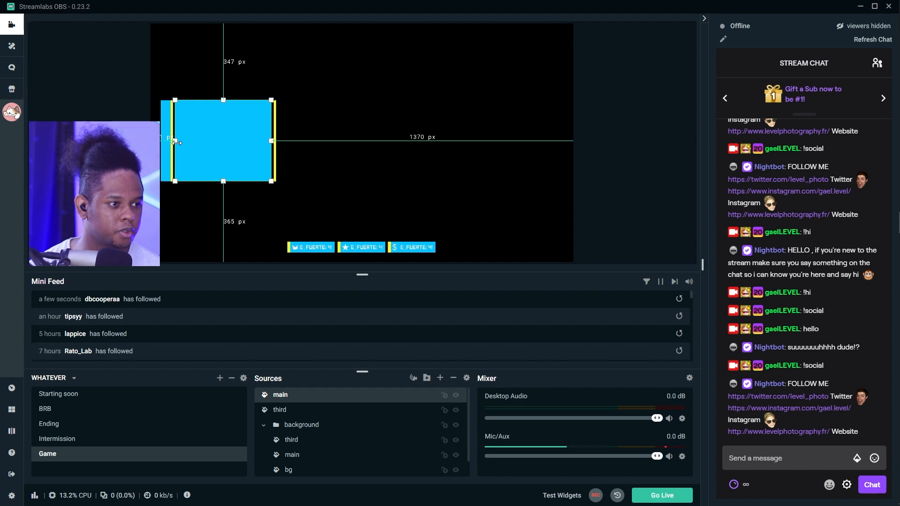
drag(223, 100, 223, 180)
drag(271, 180, 275, 181)
Duplicate the thin blue bar and place the copy along the panel's top edge
drag(280, 395, 291, 432)
key(ctrl+v)
drag(209, 180, 209, 100)
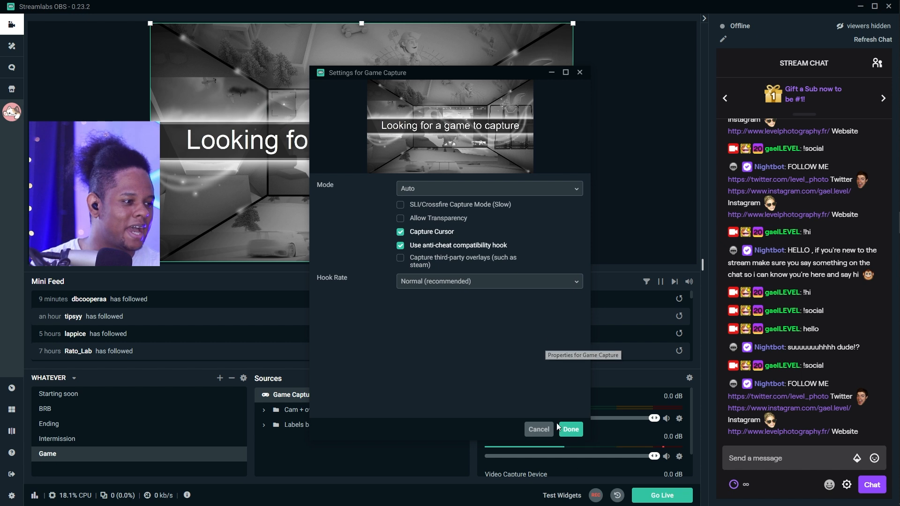
Add a Game Capture source in Auto mode beneath the overlay groups and a Media Source with gameplay footage directly above it
click(570, 428)
drag(319, 427, 315, 443)
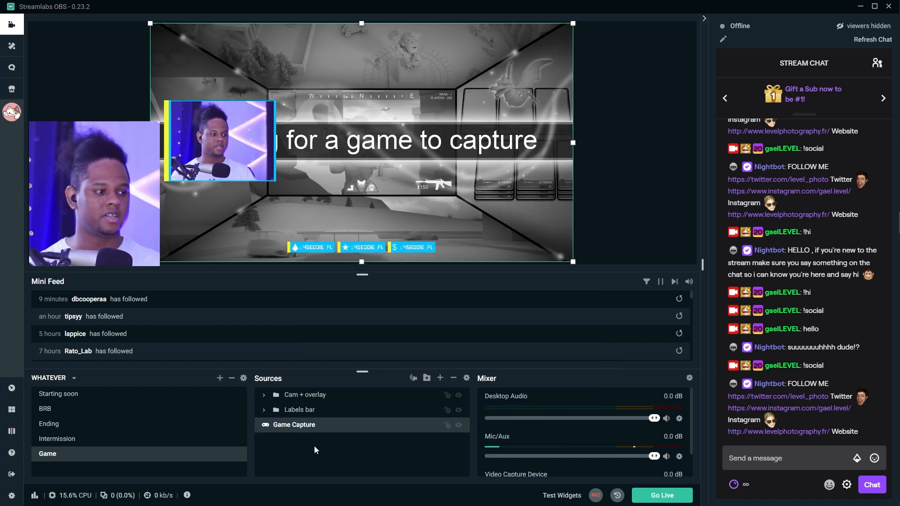
click(439, 378)
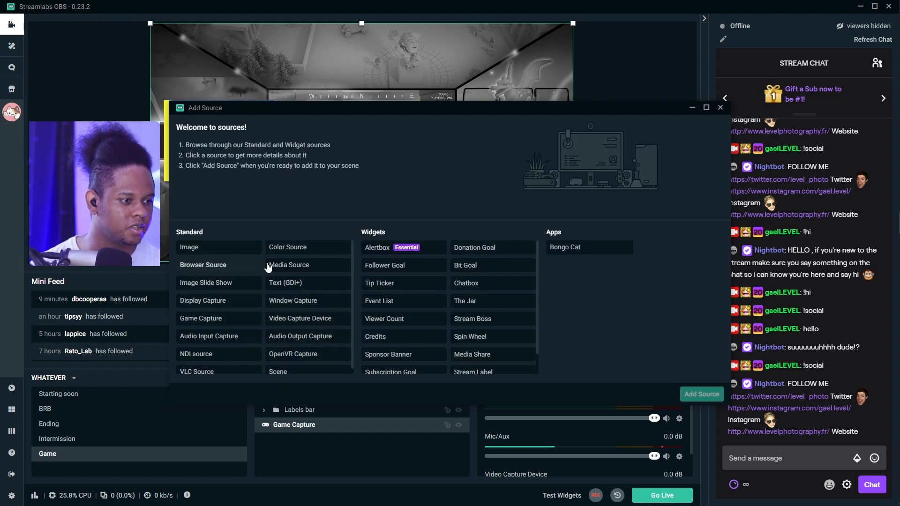
double_click(277, 266)
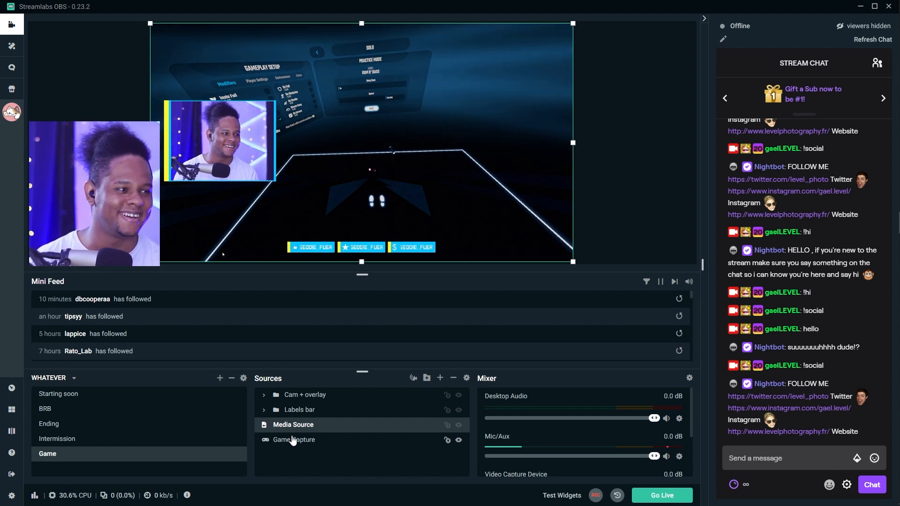
Correct the title text in the Starting soon scene to STARTING SOON
click(56, 438)
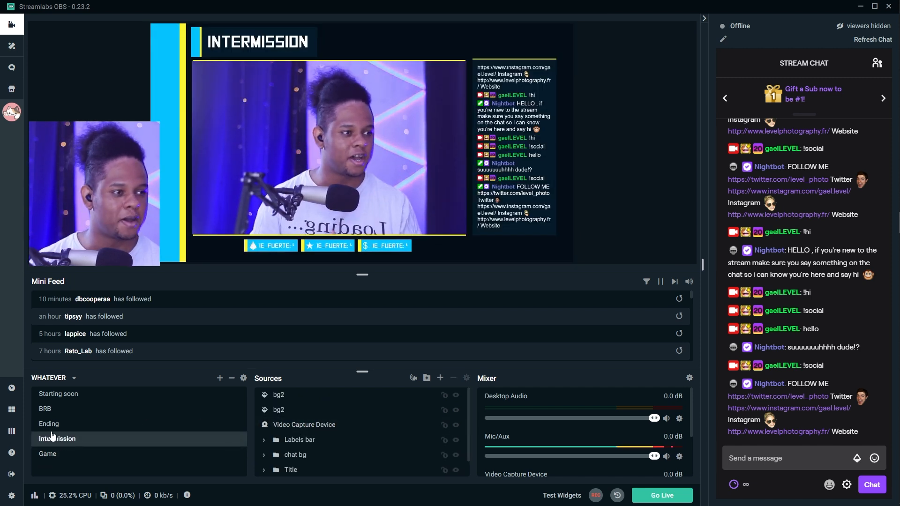
click(53, 423)
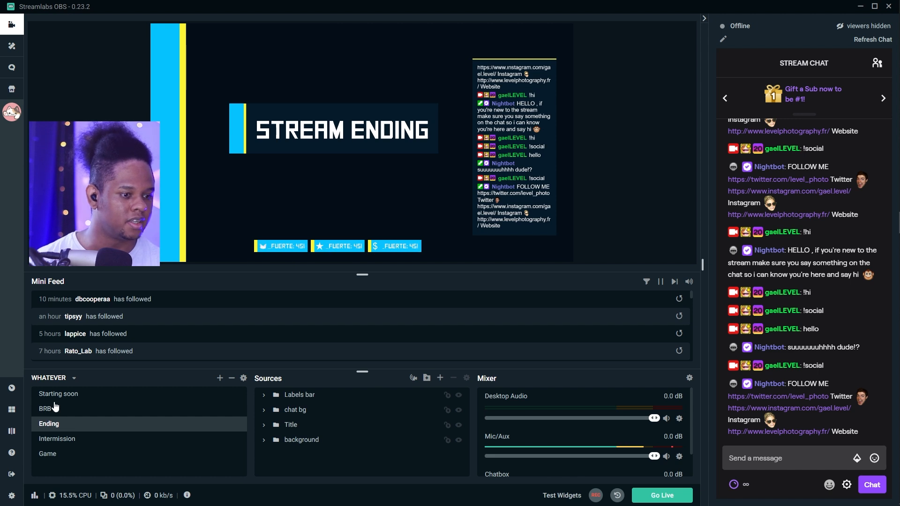
click(55, 408)
click(71, 398)
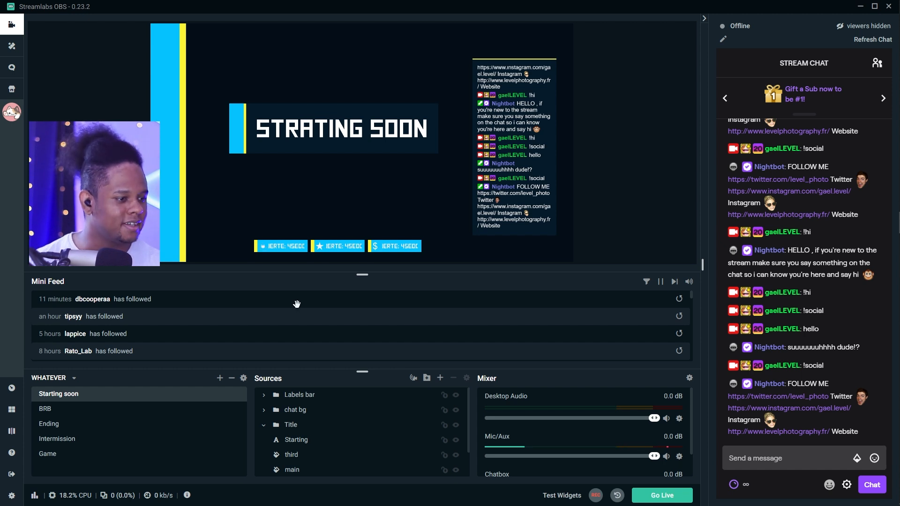
click(296, 440)
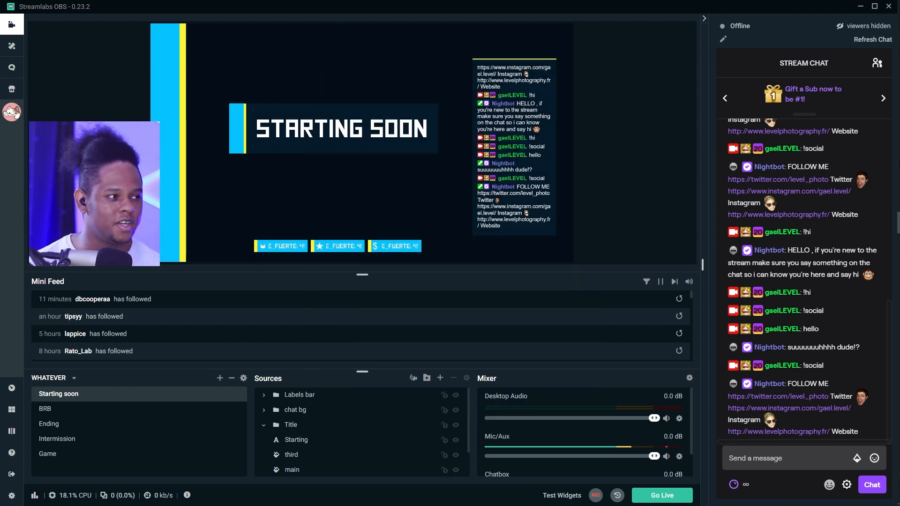
Switch to Chrome and open the Pexels video search for abstract loop
mouse_move(886, 101)
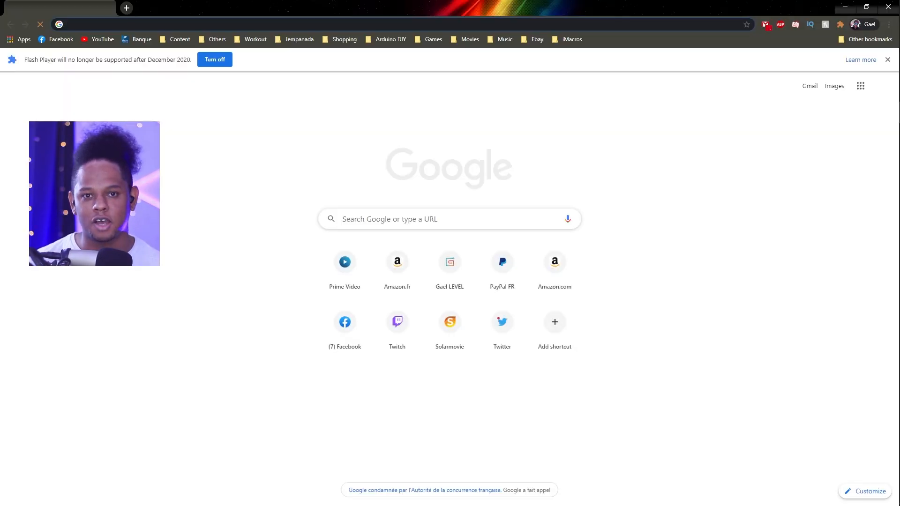
text(pe)
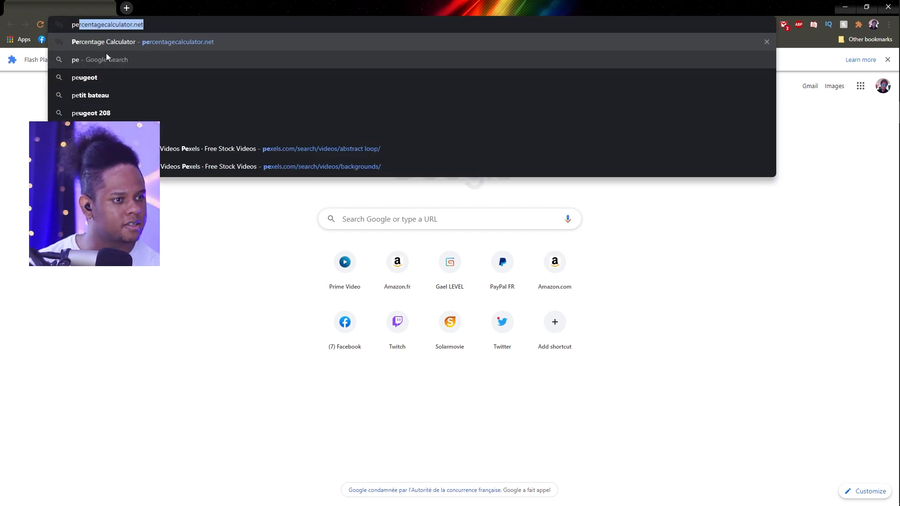
text(x)
key(Return)
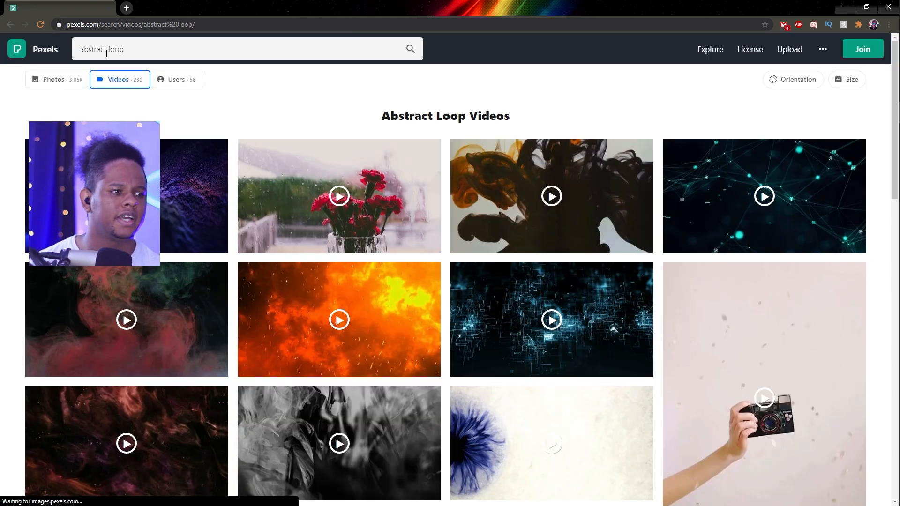
Look through the abstract loop videos for a moving background and search the Pexels videos for particles
scroll(20, 189, down, 1)
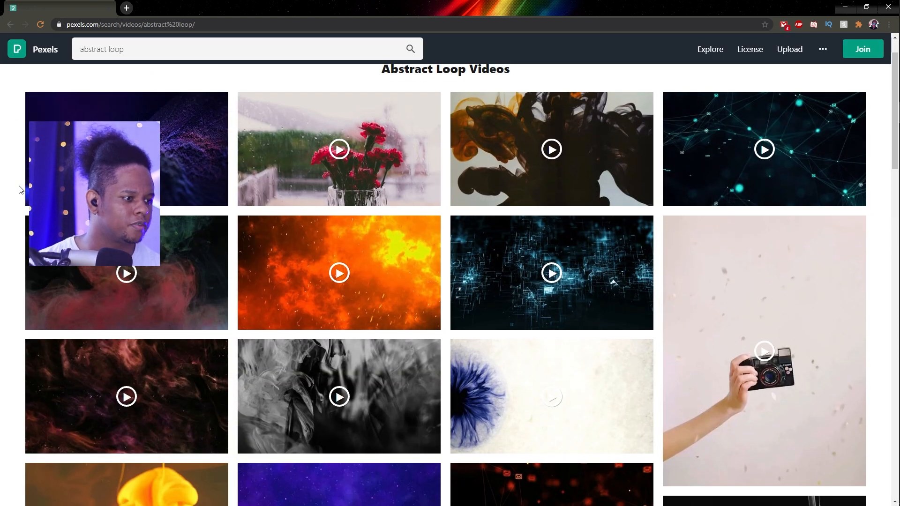
scroll(20, 189, down, 2)
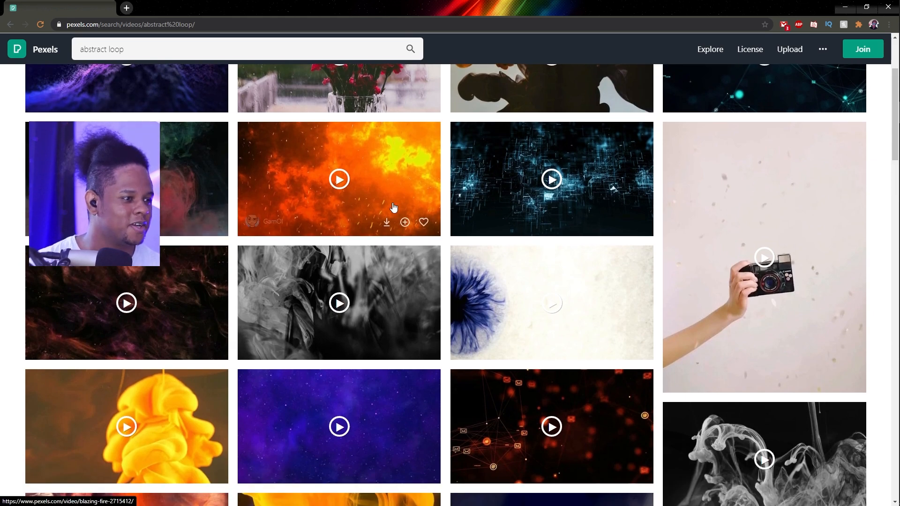
scroll(281, 229, down, 5)
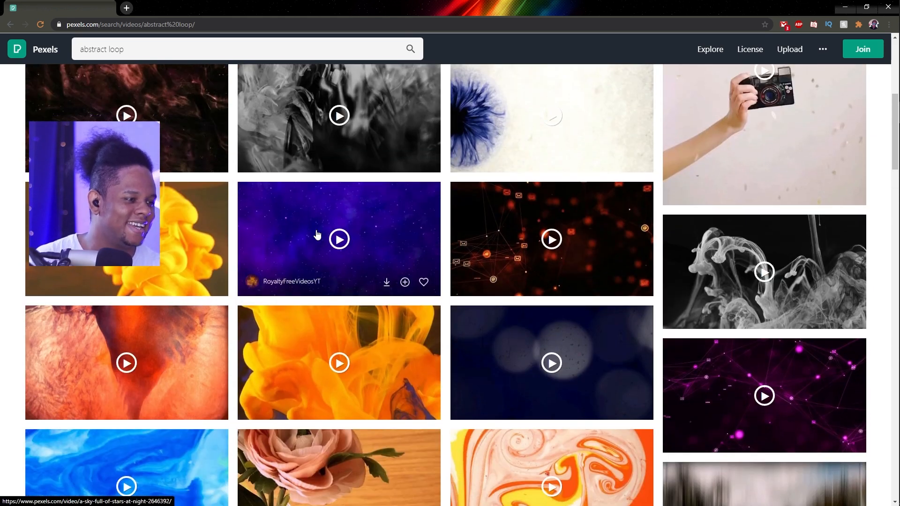
scroll(321, 229, down, 1)
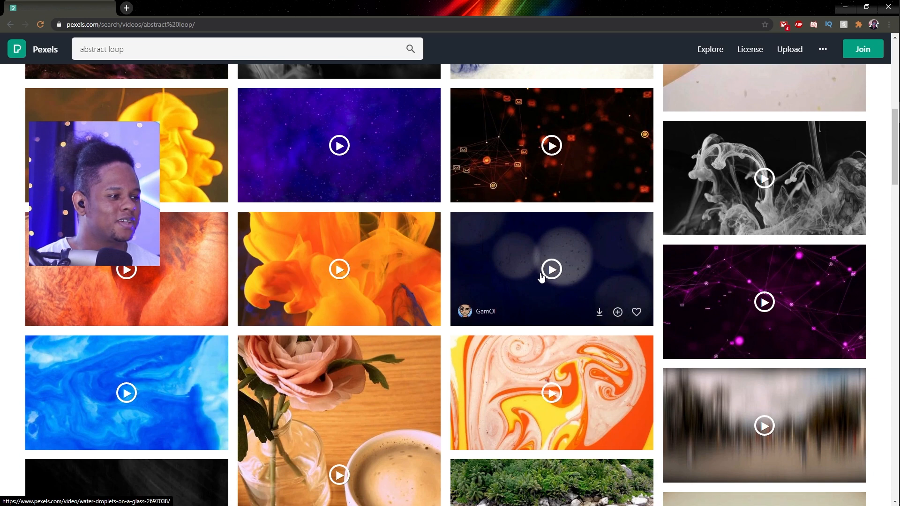
scroll(444, 295, down, 6)
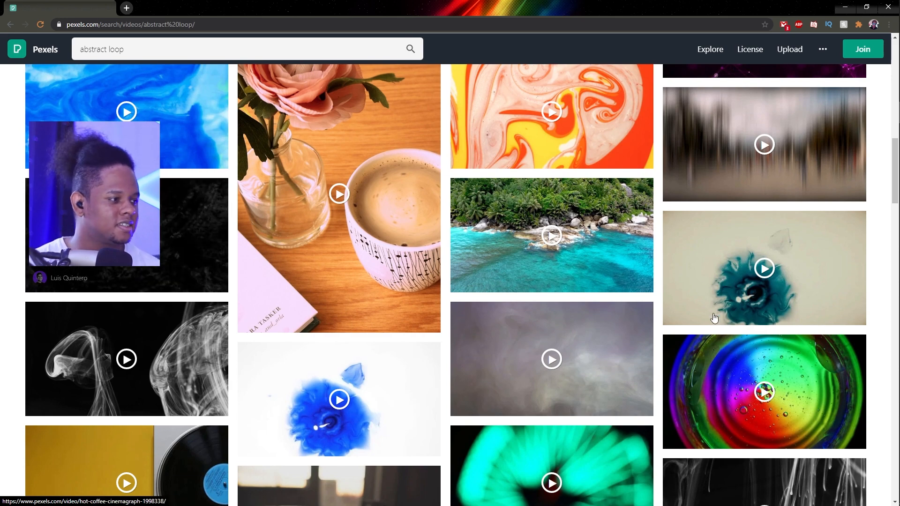
scroll(747, 282, down, 1)
scroll(747, 282, down, 5)
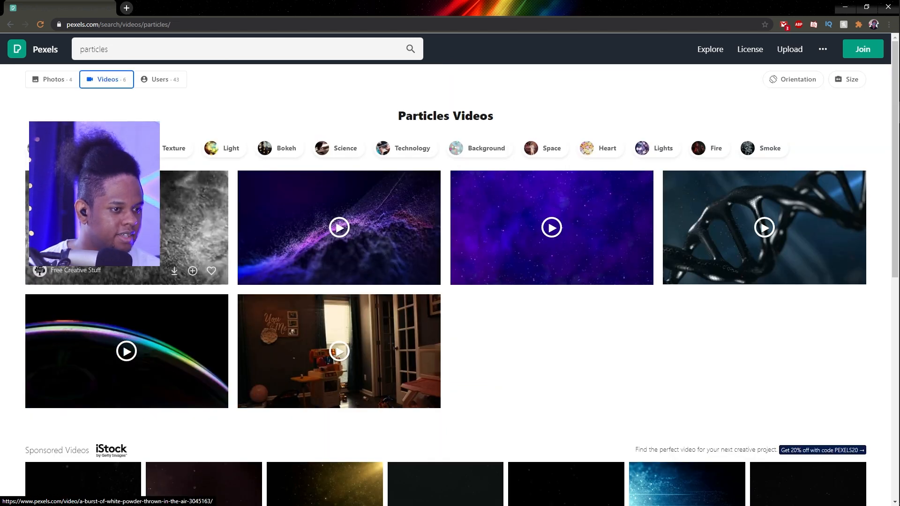
Open the purple particle wave video and read the Pexels license terms on allowed use
click(283, 238)
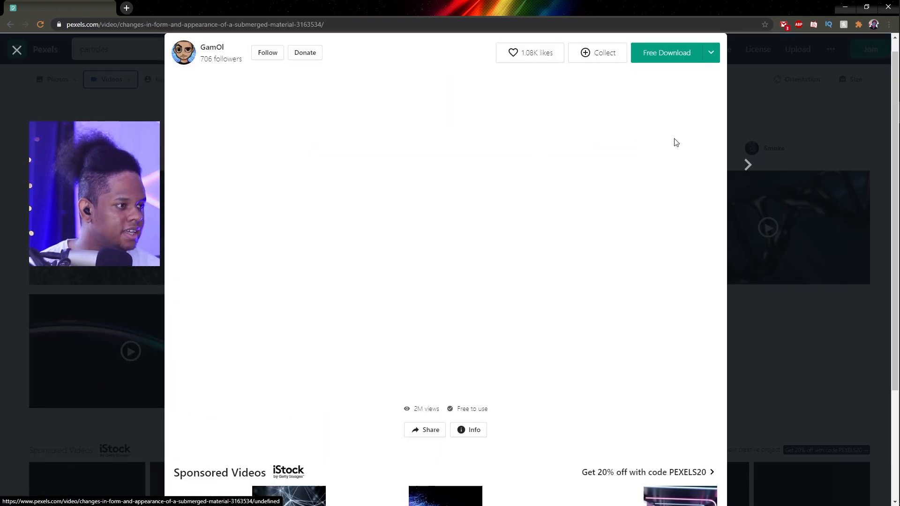
scroll(378, 262, down, 2)
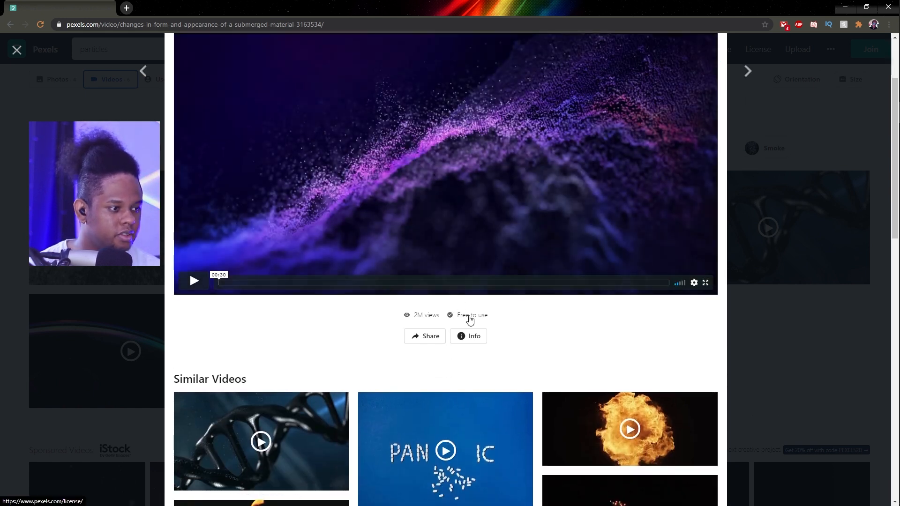
click(470, 319)
scroll(378, 275, down, 5)
scroll(320, 143, up, 2)
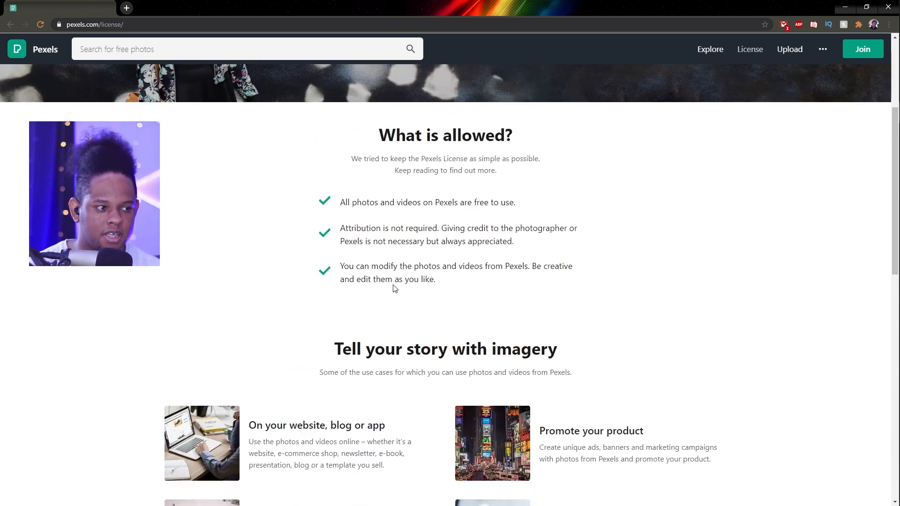
scroll(351, 255, down, 2)
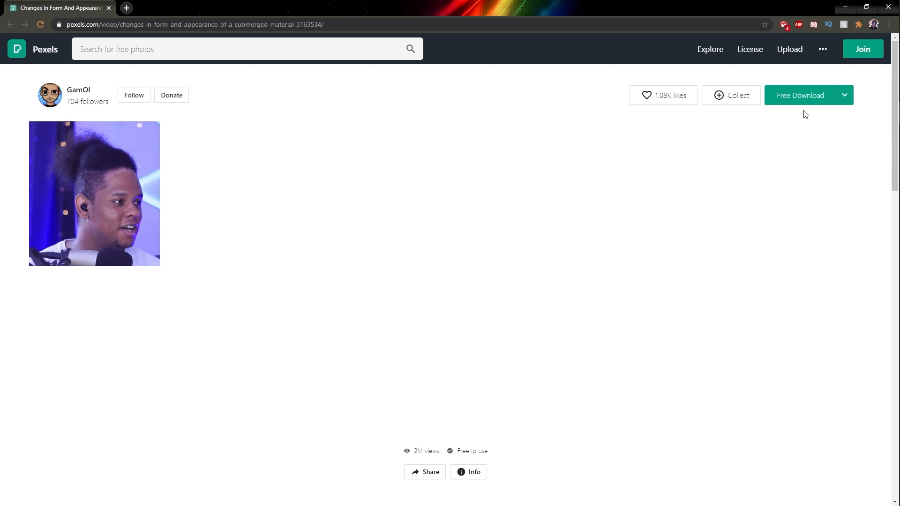
Download the particle wave video and add the file video (2).mp4 to the Starting soon scene in Streamlabs OBS
click(800, 96)
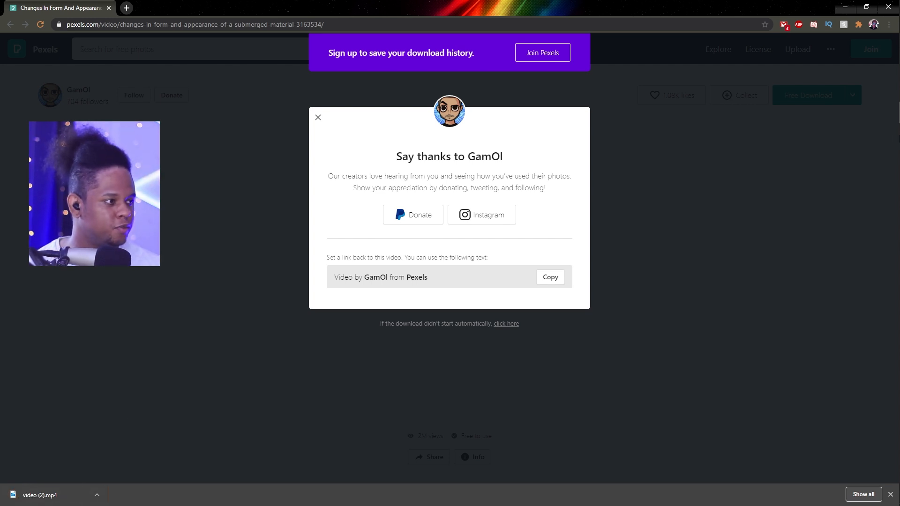
mouse_move(889, 193)
click(885, 226)
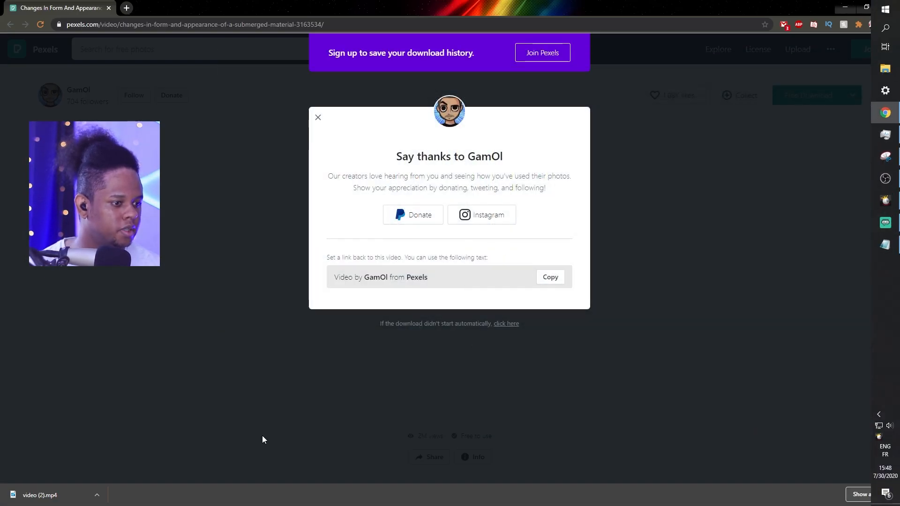
drag(40, 495, 267, 178)
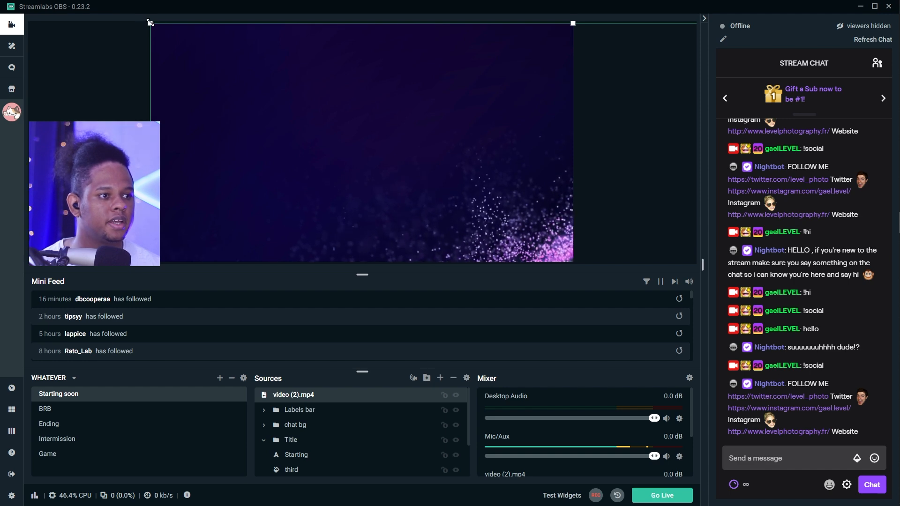
Fit the particle wave video to the screen in the Starting soon scene
drag(150, 22, 516, 226)
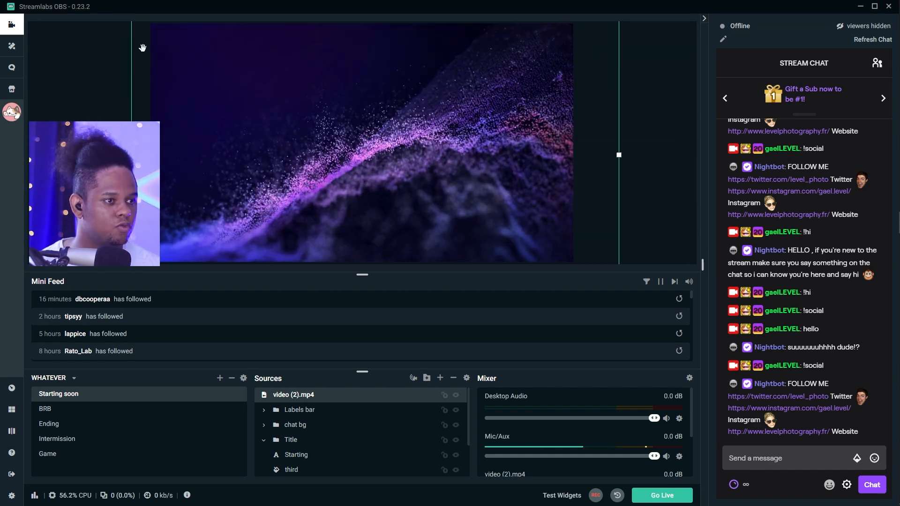
right_click(143, 49)
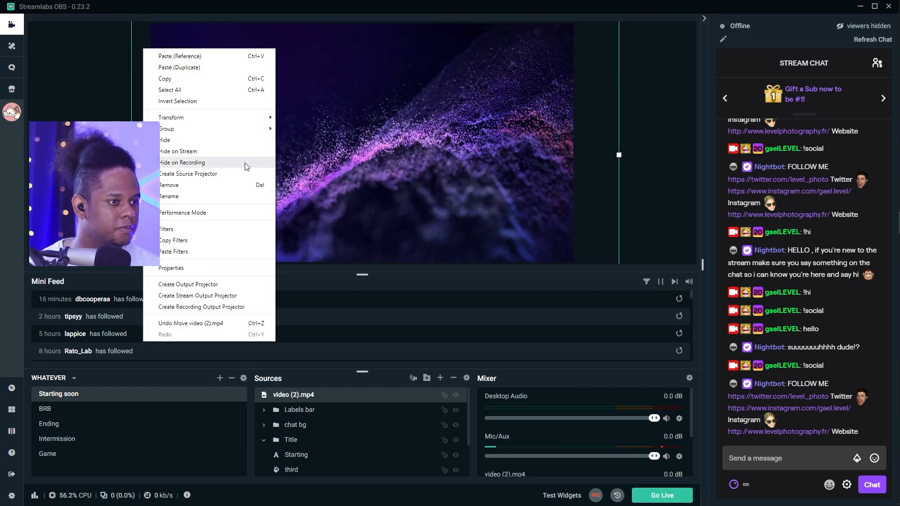
mouse_move(243, 117)
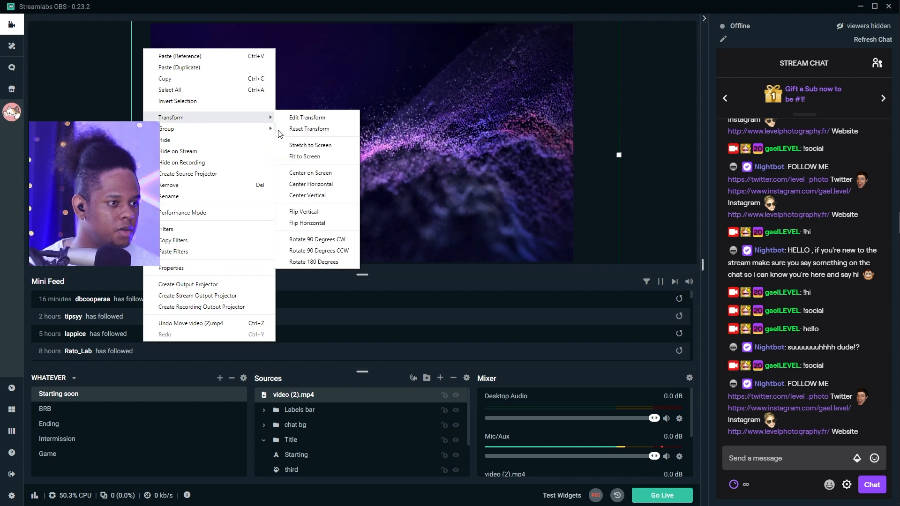
click(288, 156)
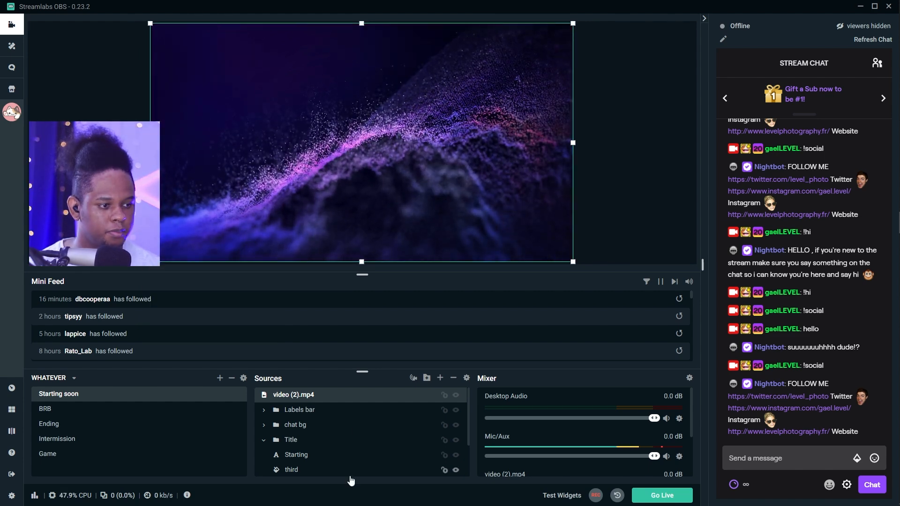
Move the video (2).mp4 source into the background folder, between the main and bg sources
scroll(327, 420, down, 2)
scroll(277, 431, up, 2)
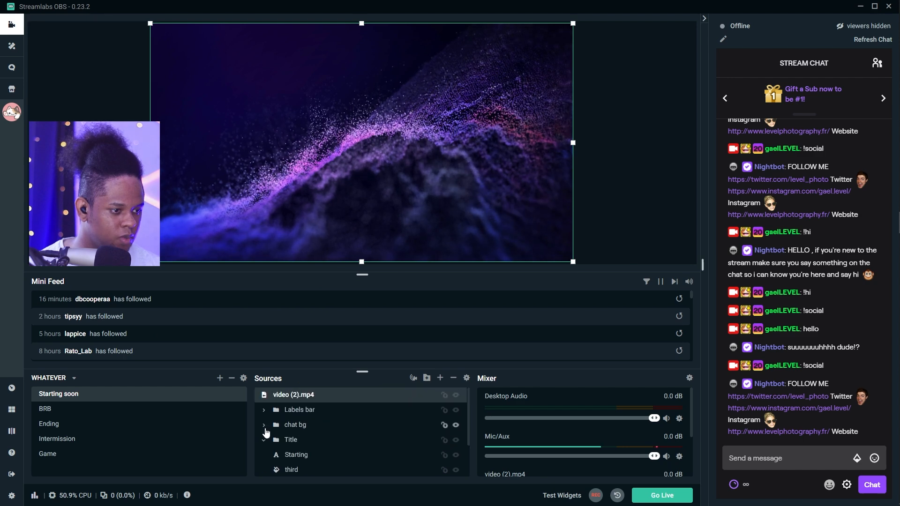
click(263, 440)
click(300, 457)
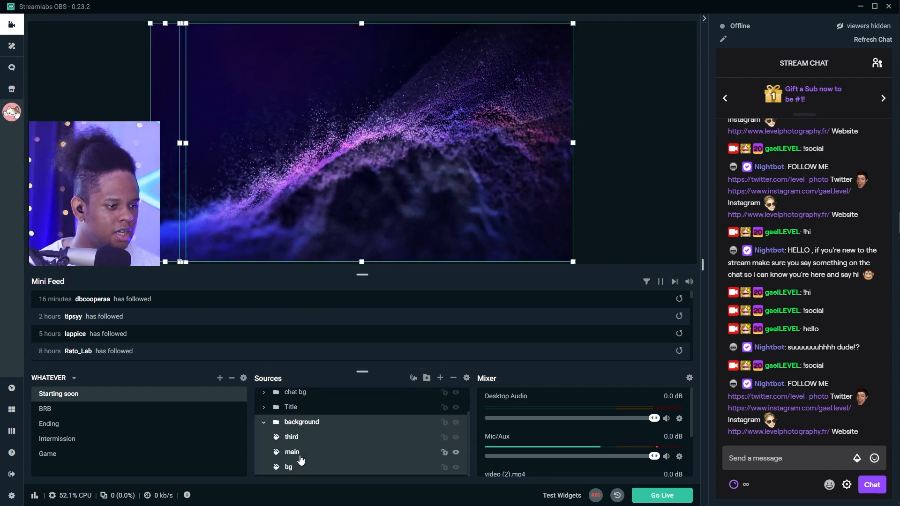
click(301, 456)
scroll(298, 412, up, 2)
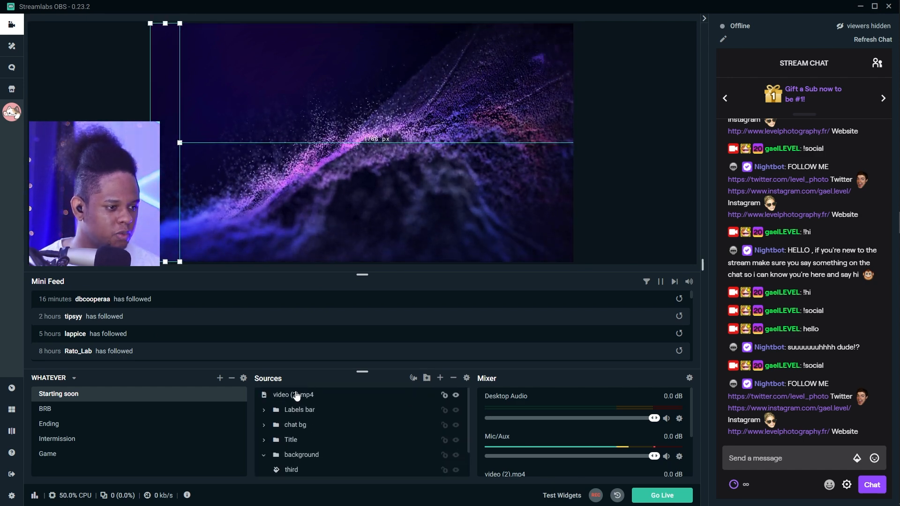
click(286, 394)
scroll(319, 462, down, 2)
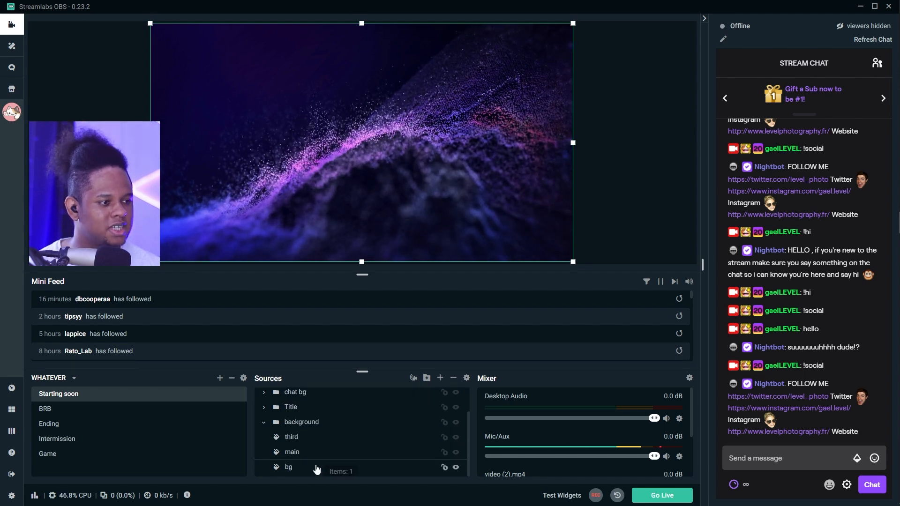
drag(317, 469, 316, 468)
scroll(315, 466, down, 1)
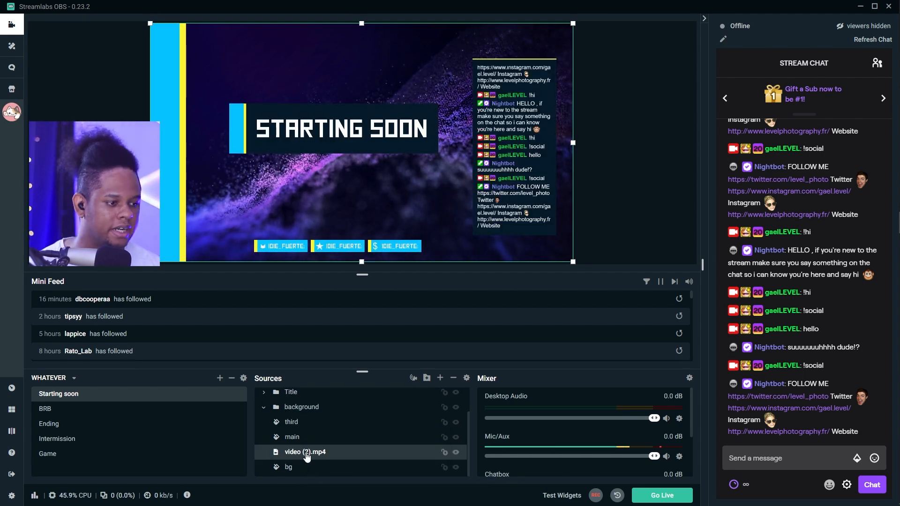
Add a Color Correction filter to the video (2).mp4 source, keeping the default filter name
right_click(307, 455)
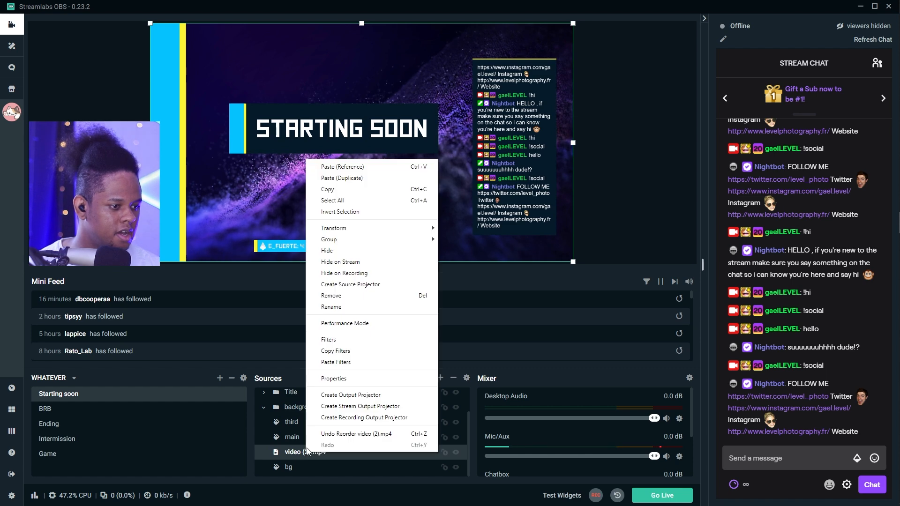
click(323, 339)
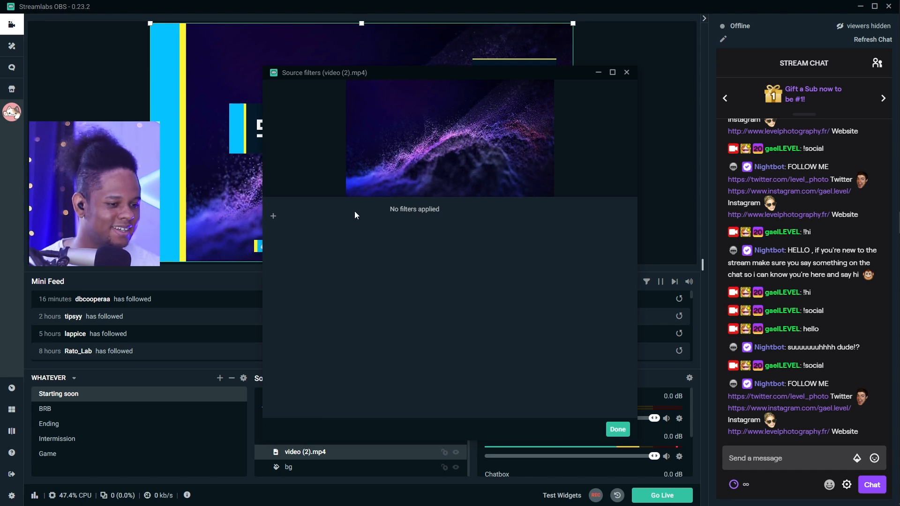
click(274, 216)
click(369, 261)
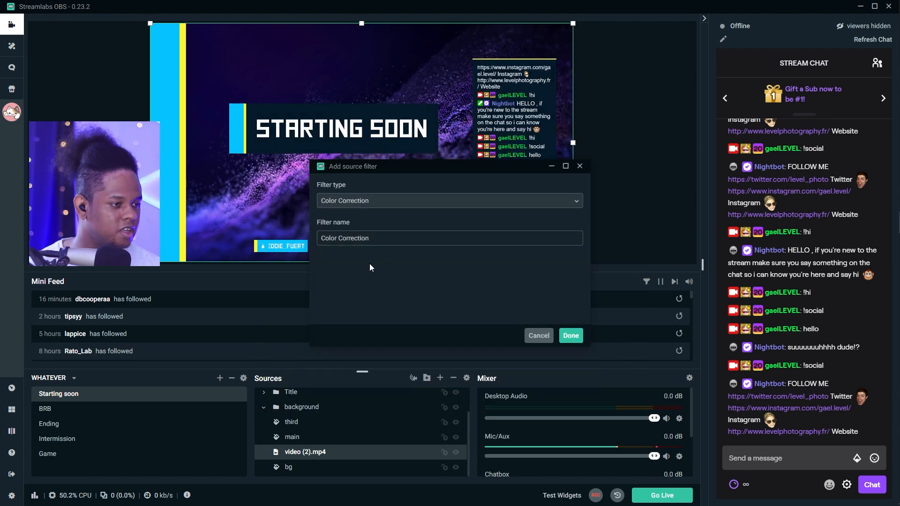
click(570, 336)
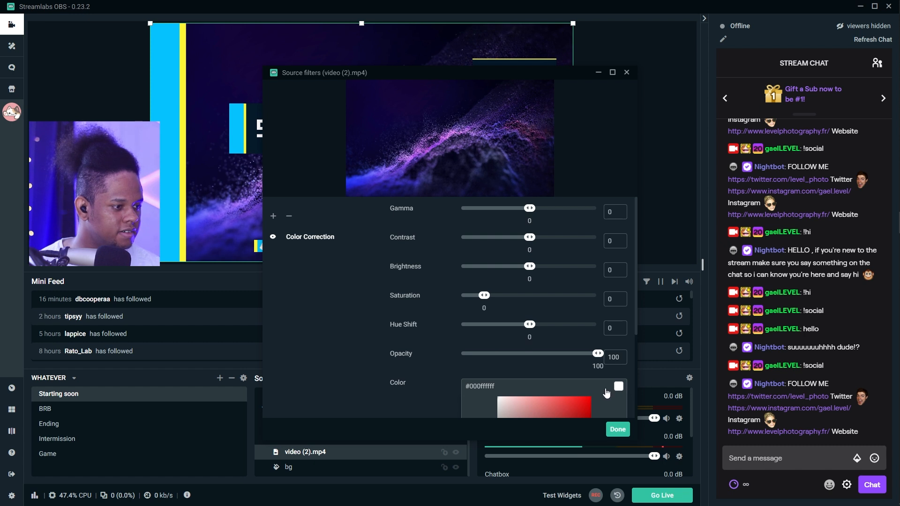
Try a dark blue tint on the video with color #041e35 and lower the filter's opacity to 70
scroll(418, 349, down, 3)
mouse_move(893, 239)
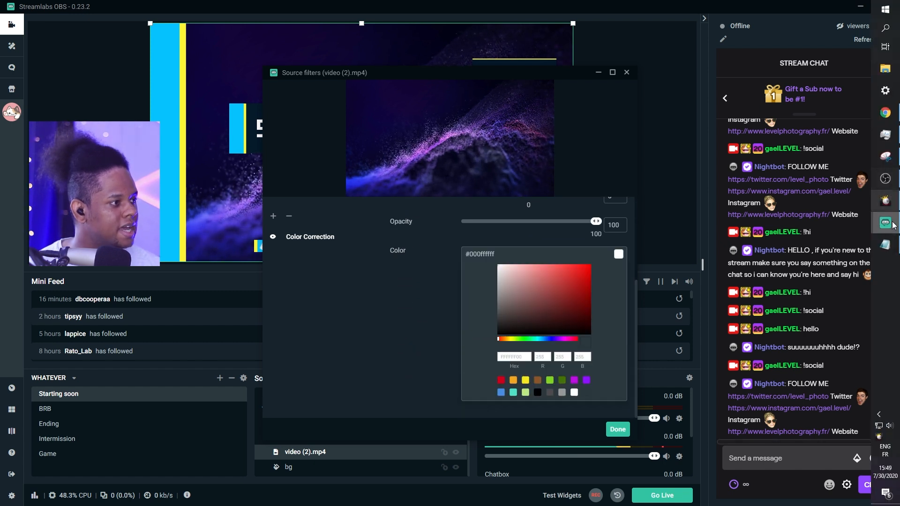
click(889, 248)
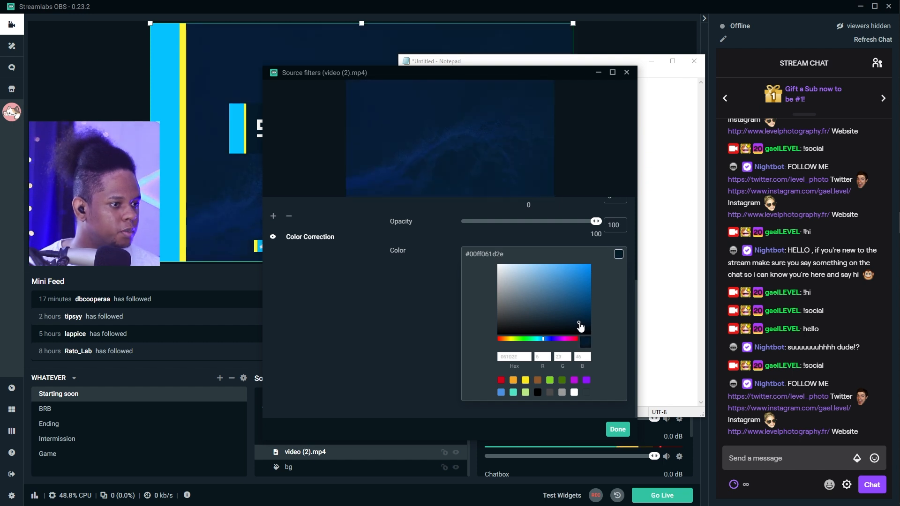
drag(580, 323, 581, 316)
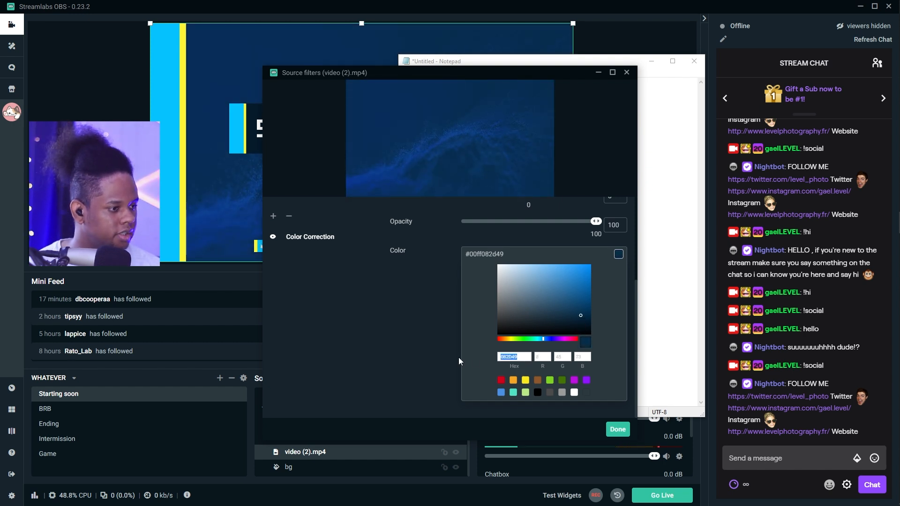
text(030F18)
scroll(438, 345, up, 3)
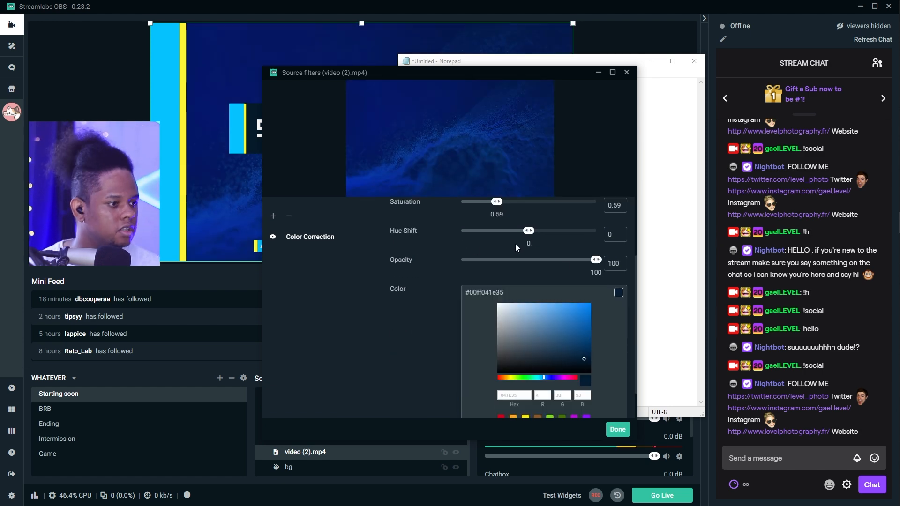
drag(593, 264, 583, 264)
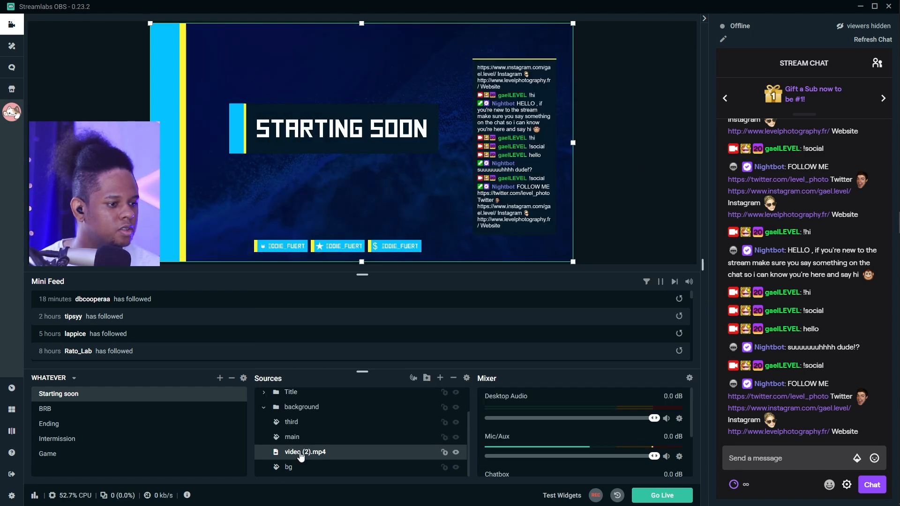
Set the video's Color Correction to gamma -1.02, contrast 1.72, brightness 0.27, saturation -1, opacity 60 and color #0b465a, and compare with the filter off
right_click(341, 300)
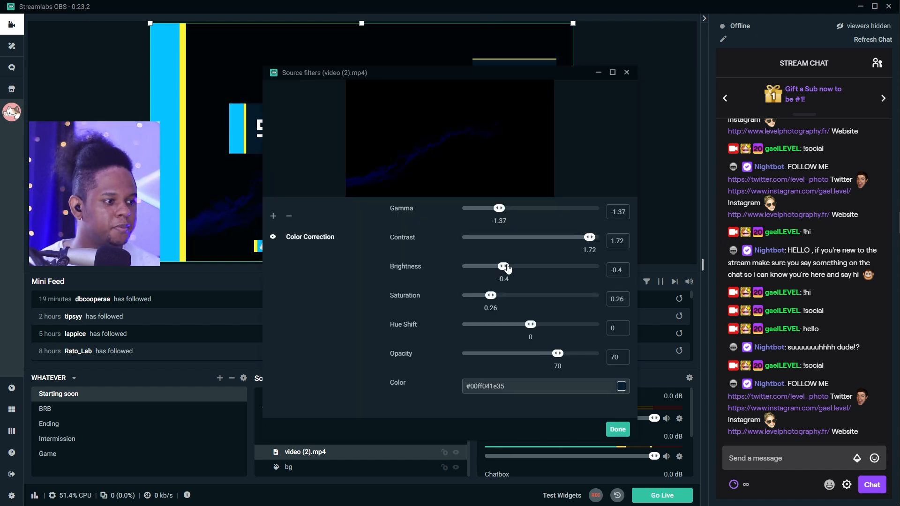
drag(505, 267, 549, 267)
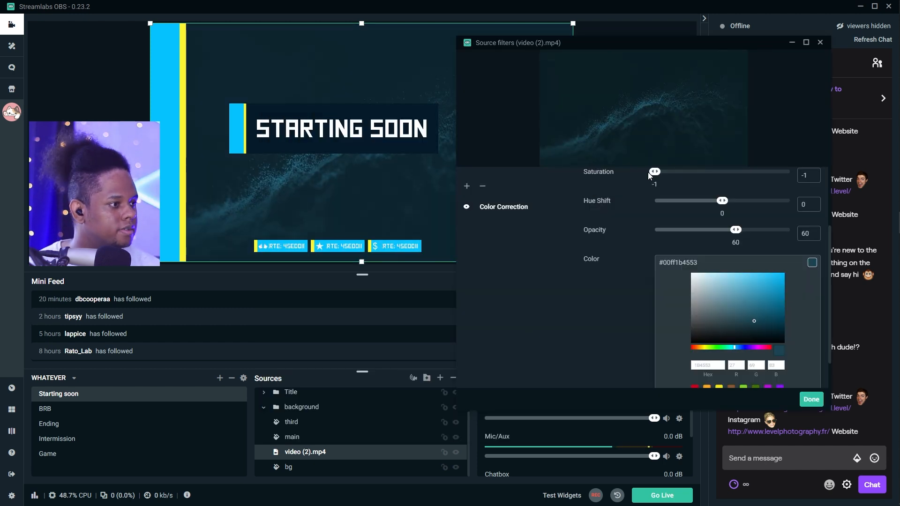
drag(648, 173, 659, 176)
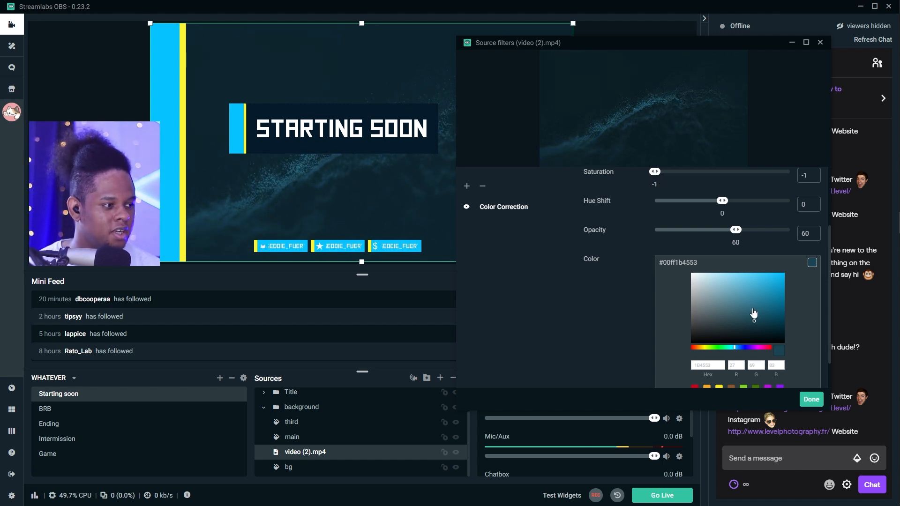
drag(765, 322, 773, 323)
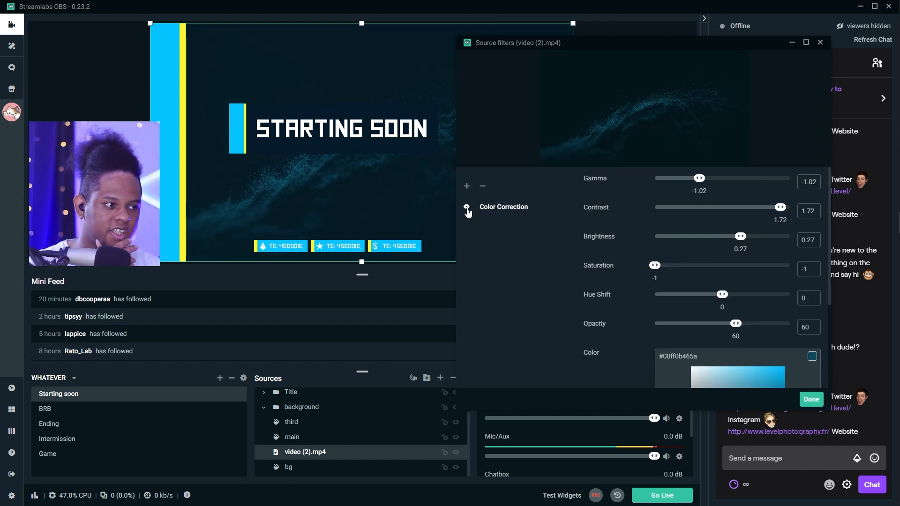
click(467, 207)
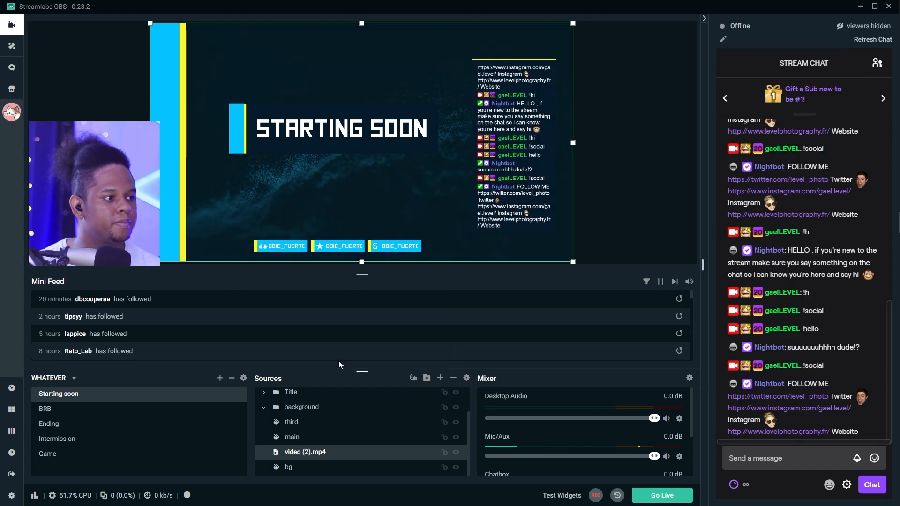
Copy the video from the Starting soon scene and paste it as a reference into BRB's background folder, just above bg
right_click(305, 456)
click(328, 193)
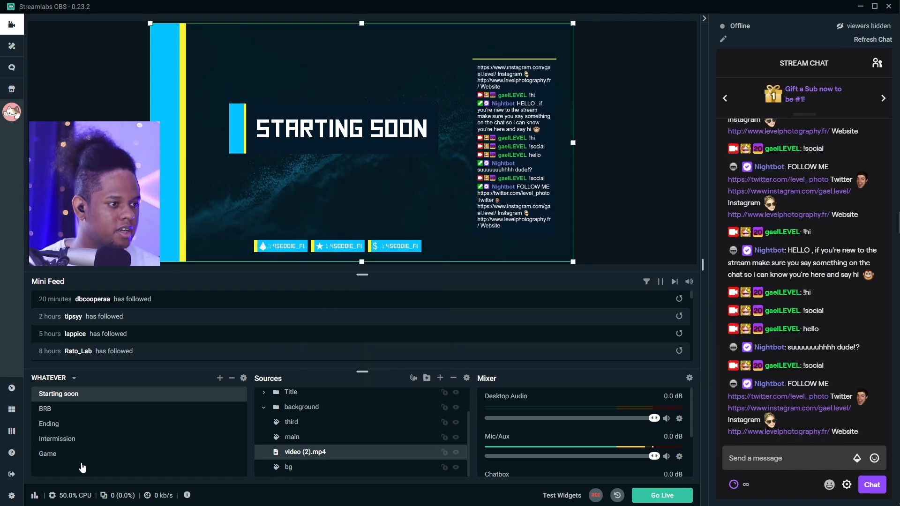
click(47, 410)
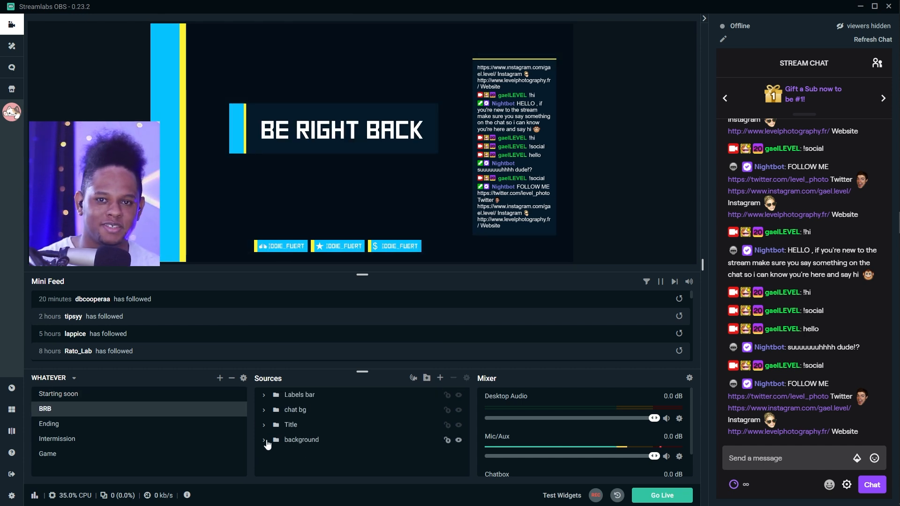
click(264, 441)
scroll(281, 450, down, 1)
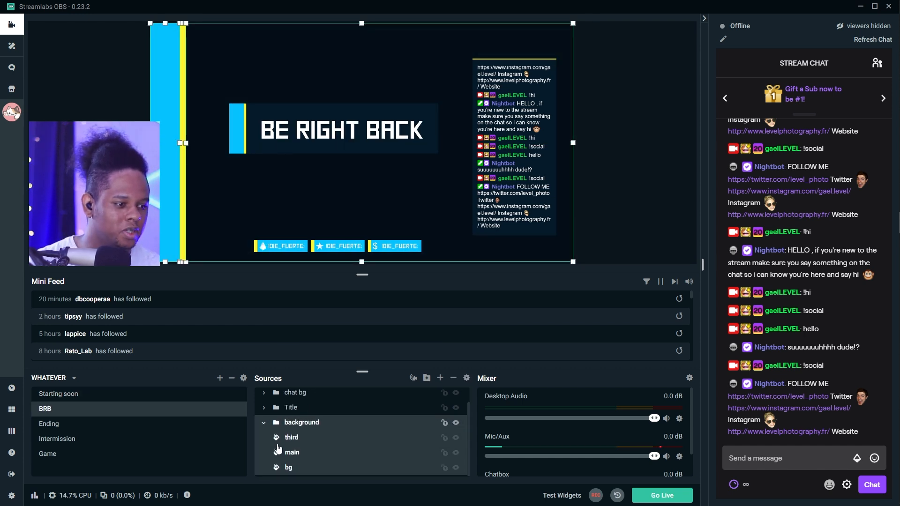
click(291, 470)
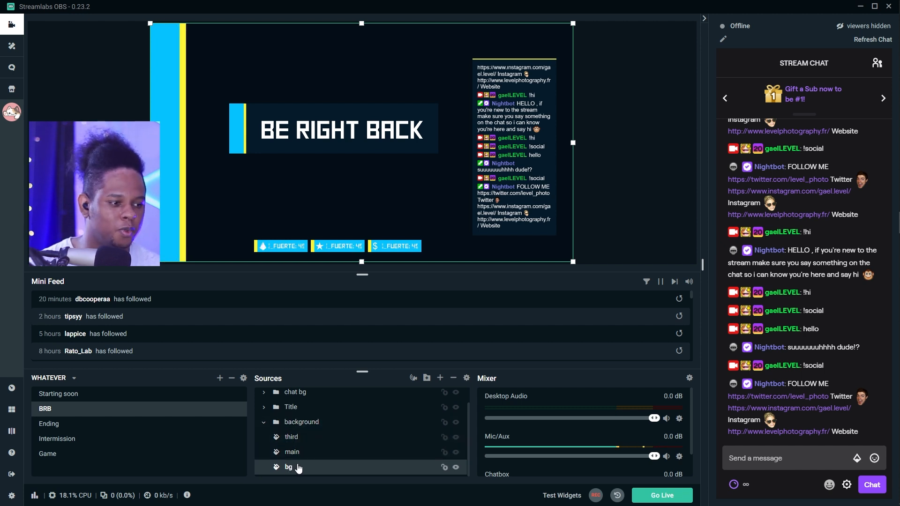
right_click(298, 467)
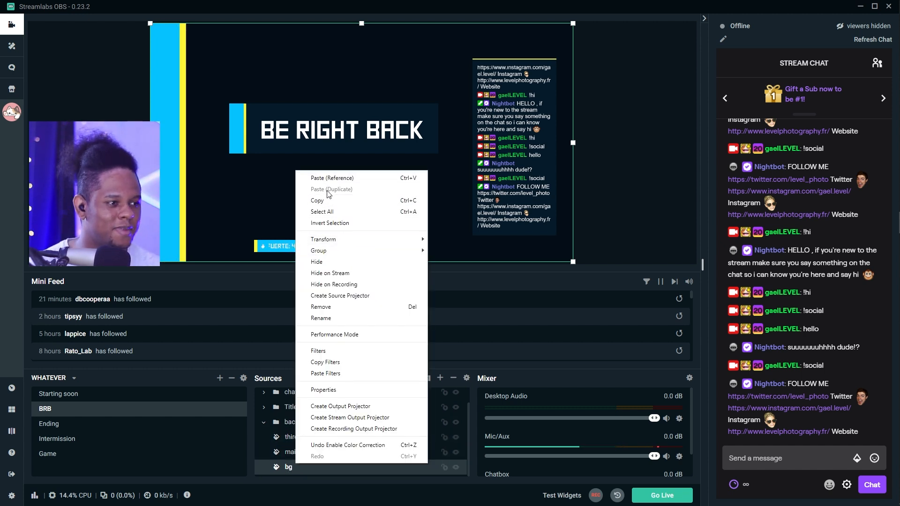
click(320, 307)
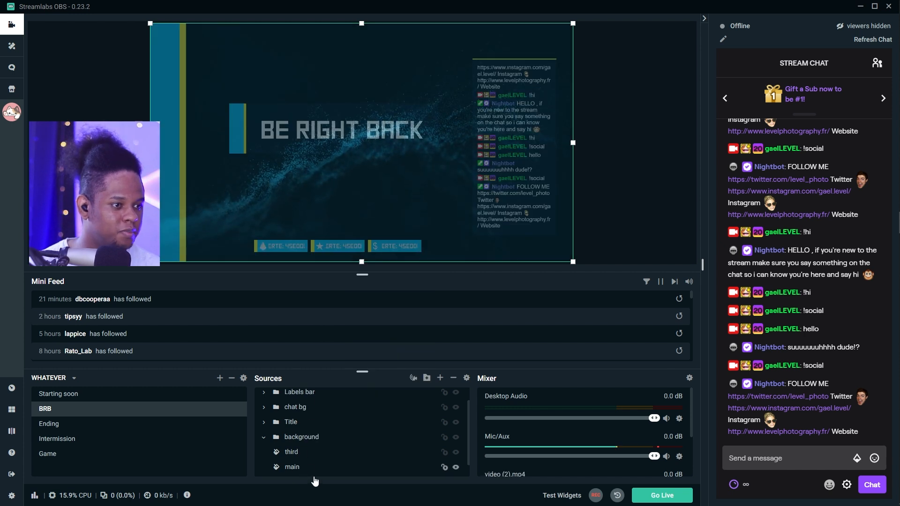
scroll(297, 445, up, 1)
drag(292, 445, 291, 476)
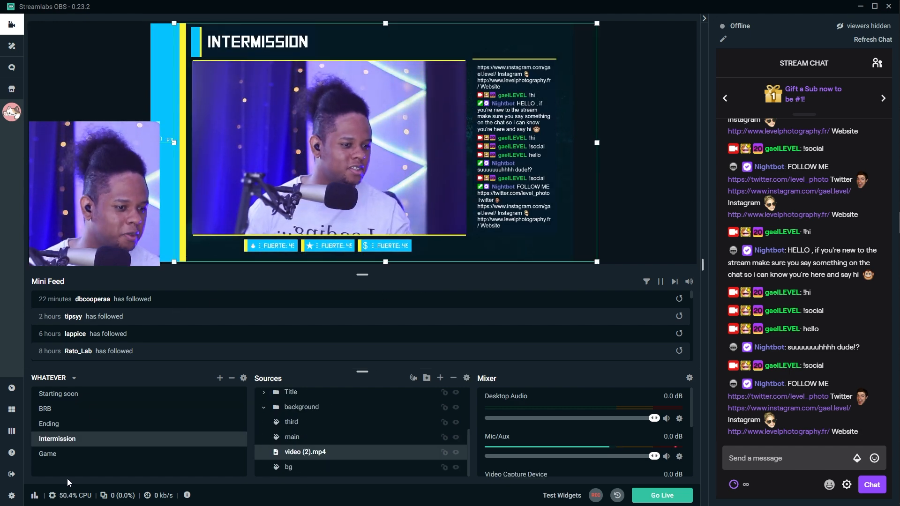
Review the Game, Starting soon, BRB, Ending and Intermission scenes in turn and collapse Starting soon's background folder
click(56, 454)
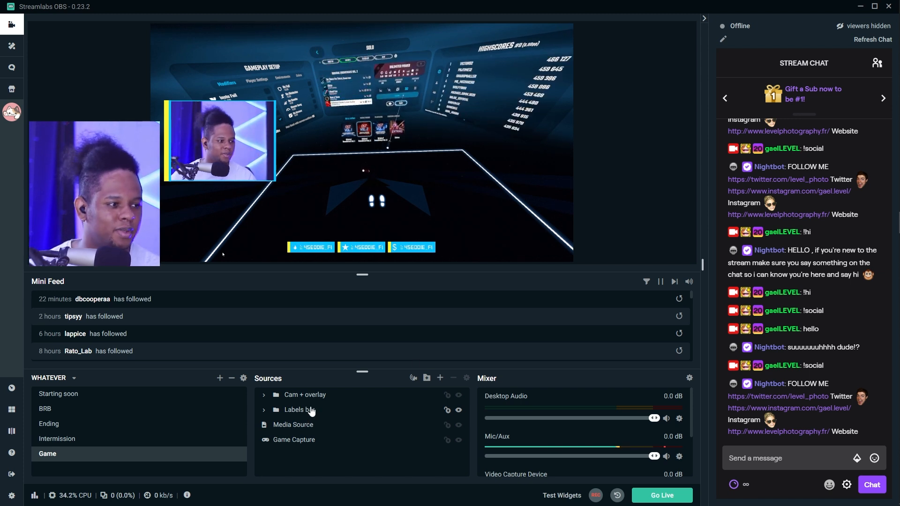
click(66, 398)
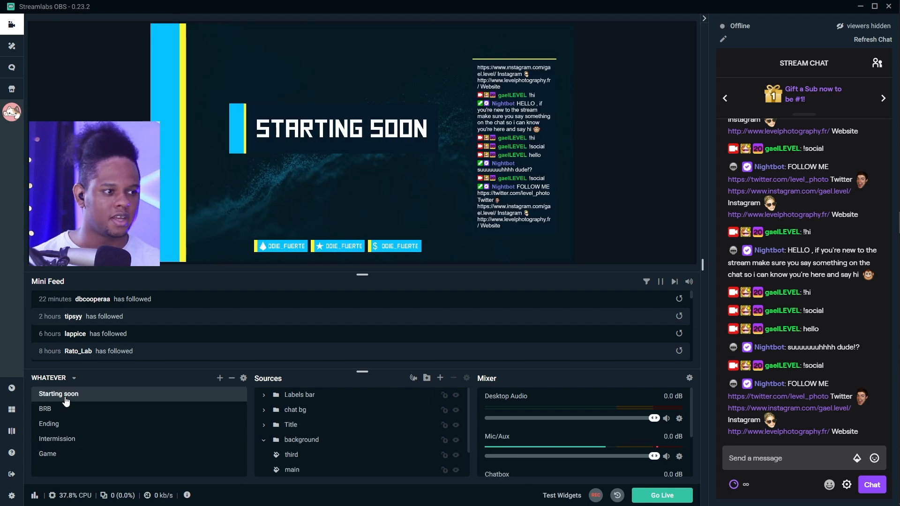
click(73, 410)
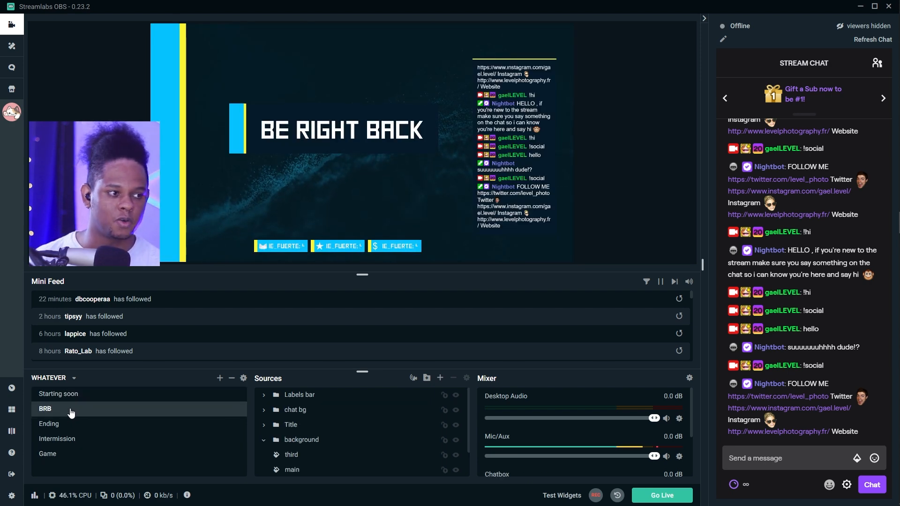
click(62, 424)
click(66, 438)
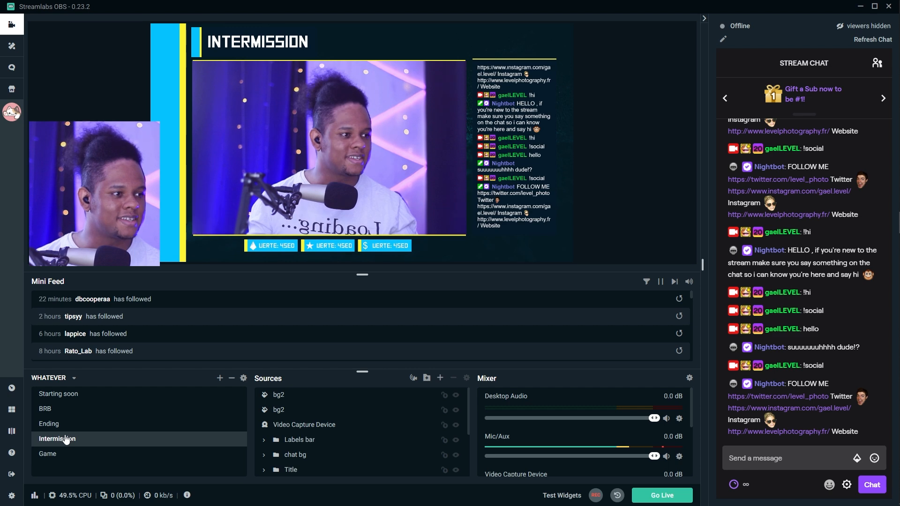
click(51, 456)
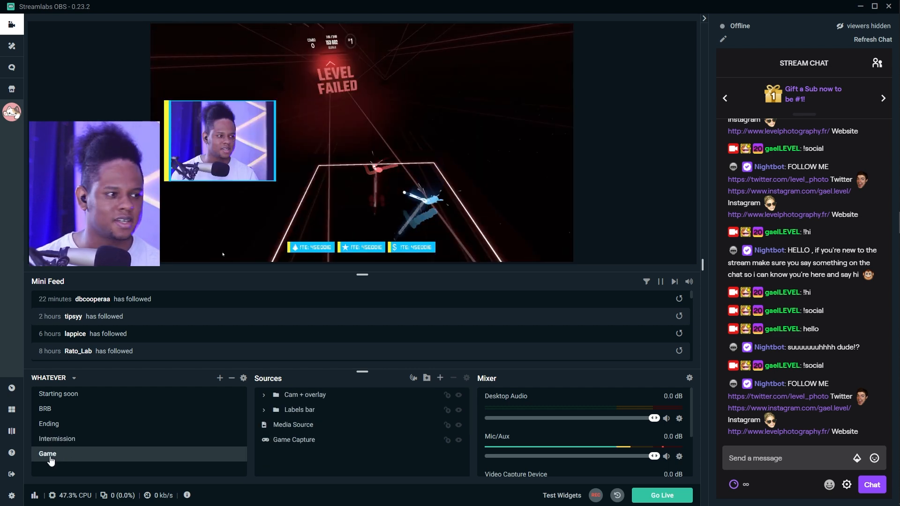
click(56, 395)
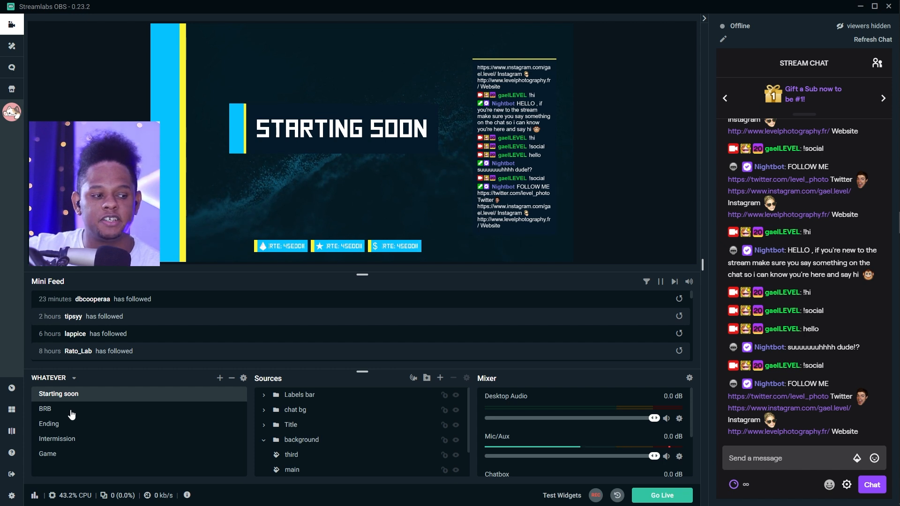
click(269, 443)
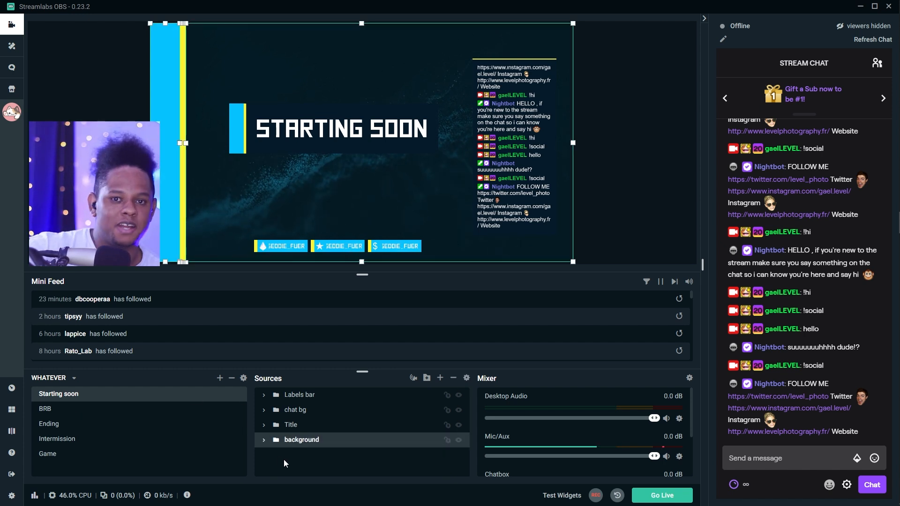